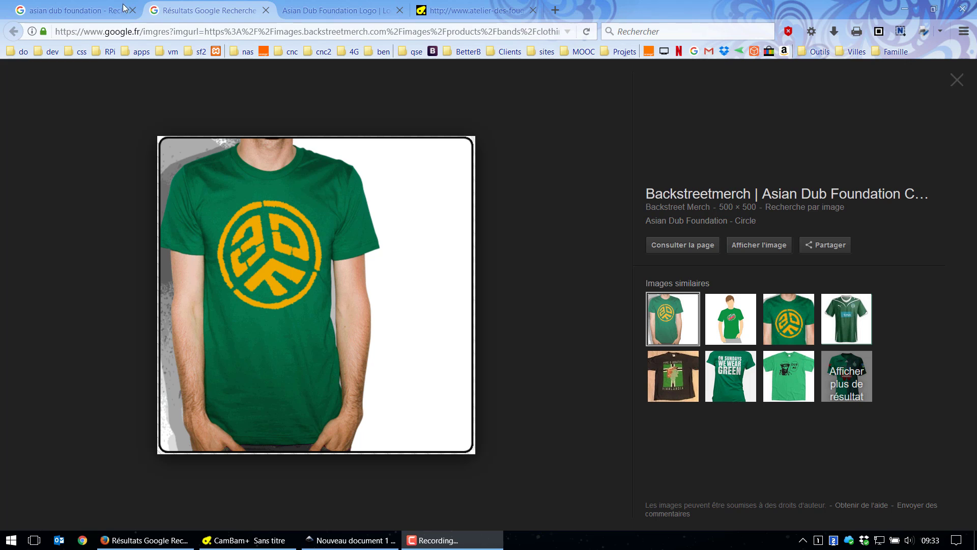
- Examine the Asian Dub Foundation image search results and the enlarged green T-shirt picture as possible logo sources
{"action": "left_click", "coordinate": [61, 10]}
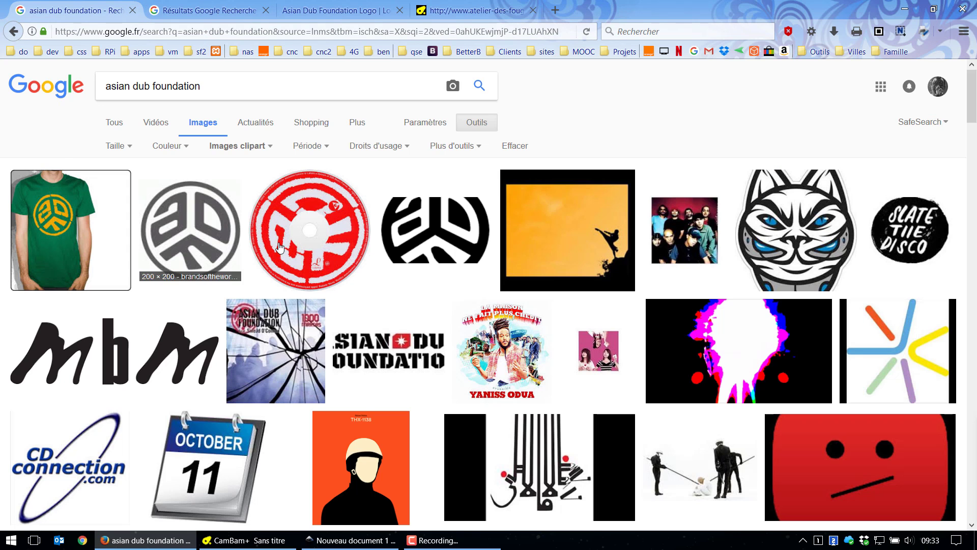
{"action": "left_click", "coordinate": [194, 15]}
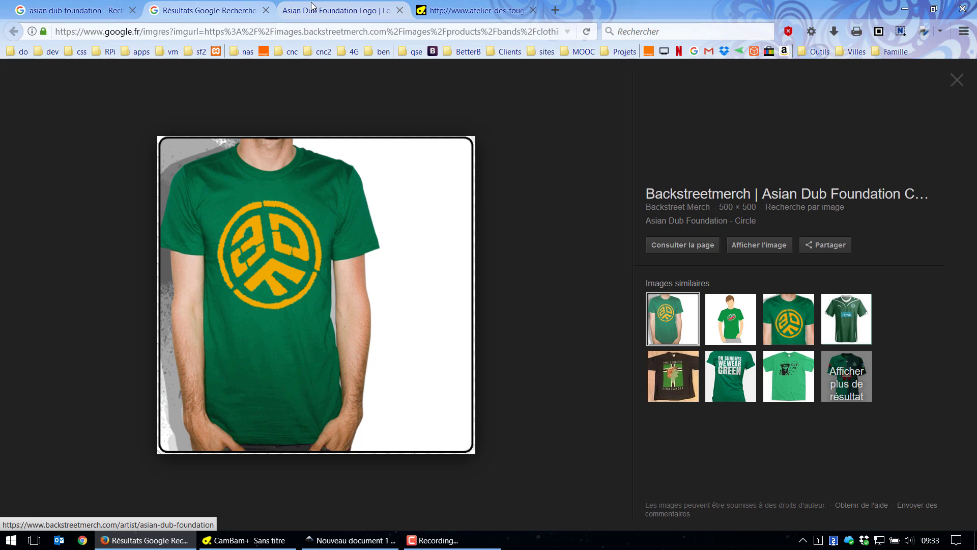
{"action": "left_click", "coordinate": [98, 7]}
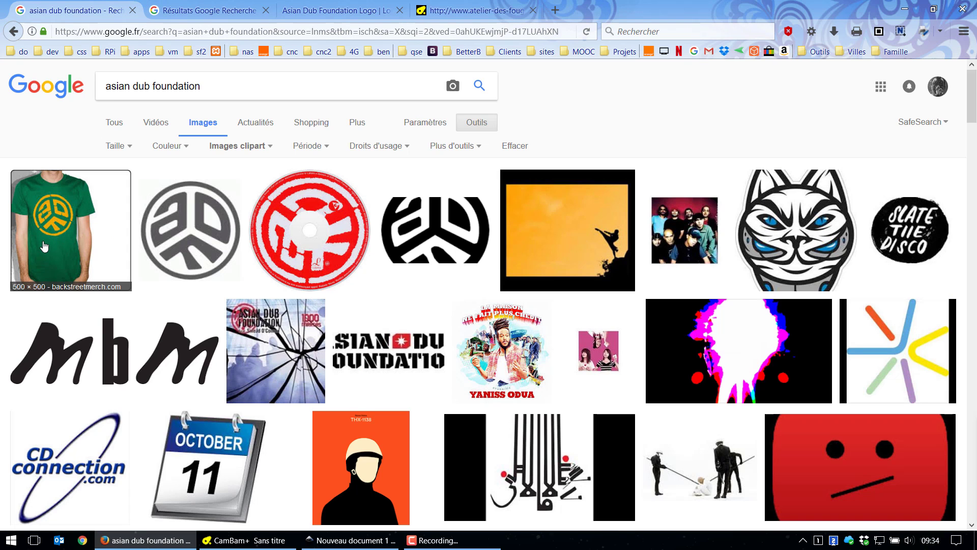
{"action": "left_click", "coordinate": [208, 7]}
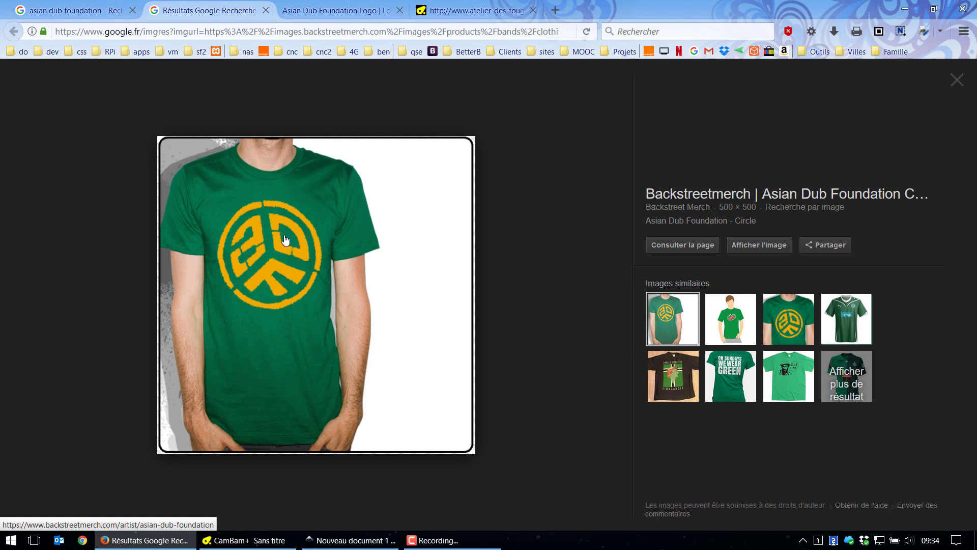
- Save the black-and-white logo from the logosolusa.com page as Asian-Dub-Foundation-Logo-1.png in the desktop folder Video_Logo_ADF
{"action": "left_click", "coordinate": [348, 7]}
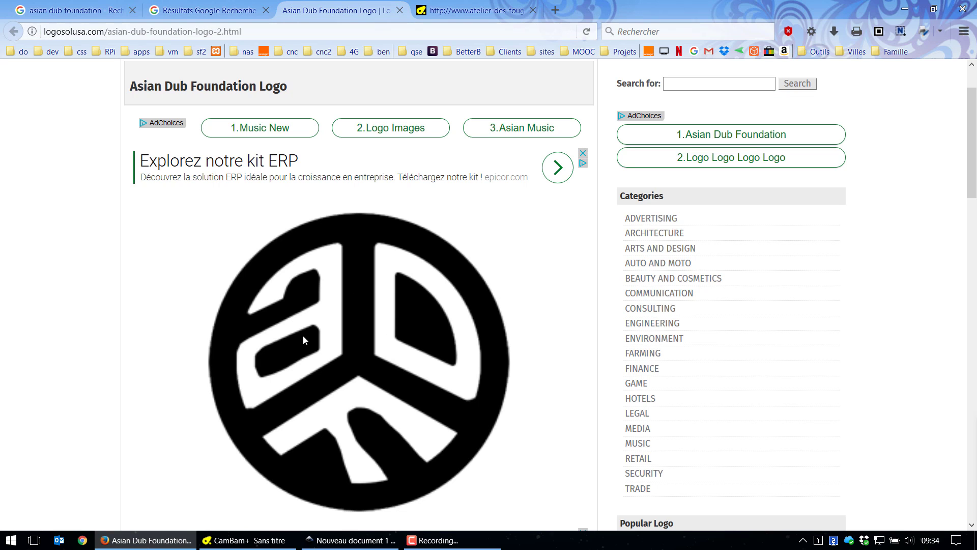
{"action": "right_click", "coordinate": [316, 372]}
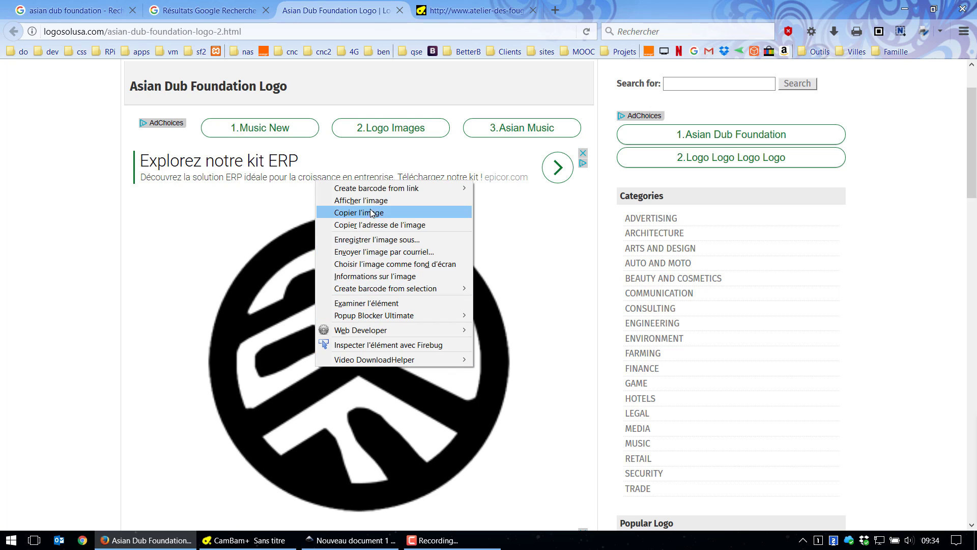
{"action": "left_click", "coordinate": [382, 241]}
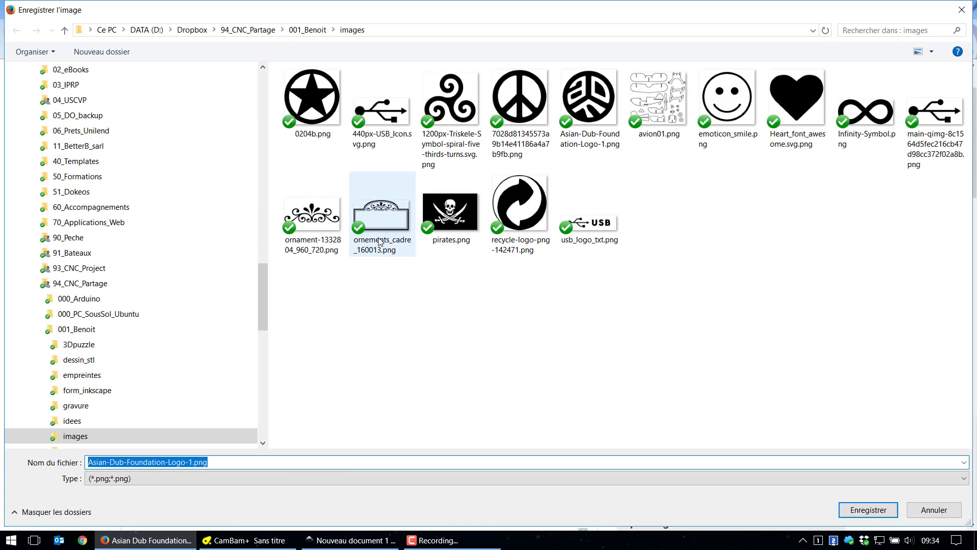
{"action": "key", "text": "super+d"}
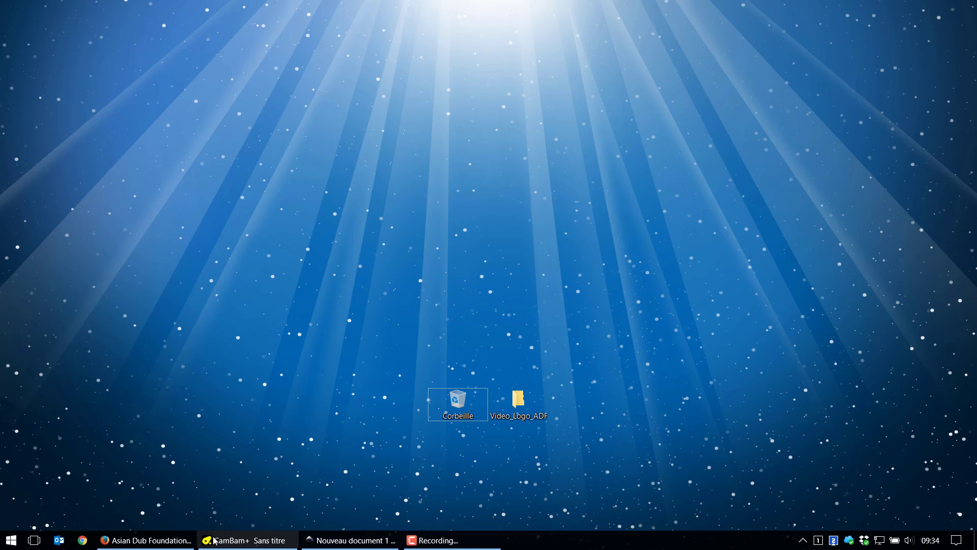
{"action": "left_click", "coordinate": [145, 540]}
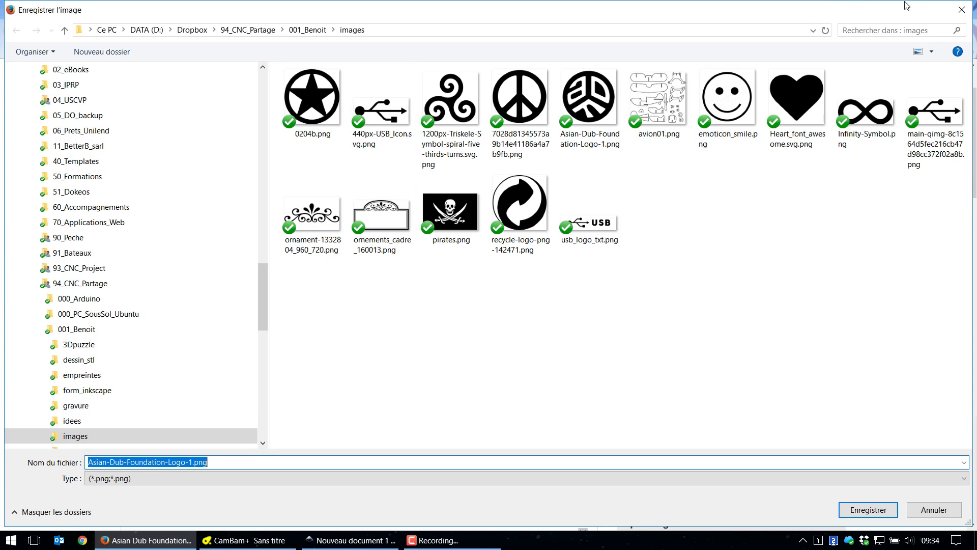
{"action": "scroll", "coordinate": [46, 152], "scroll_direction": "up", "scroll_amount": 4}
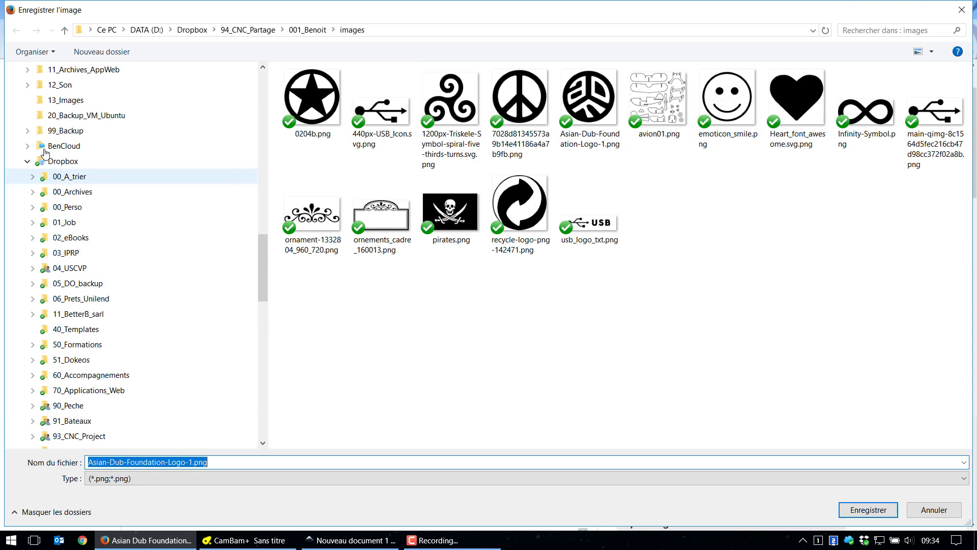
{"action": "scroll", "coordinate": [45, 153], "scroll_direction": "up", "scroll_amount": 7}
{"action": "left_click", "coordinate": [23, 220]}
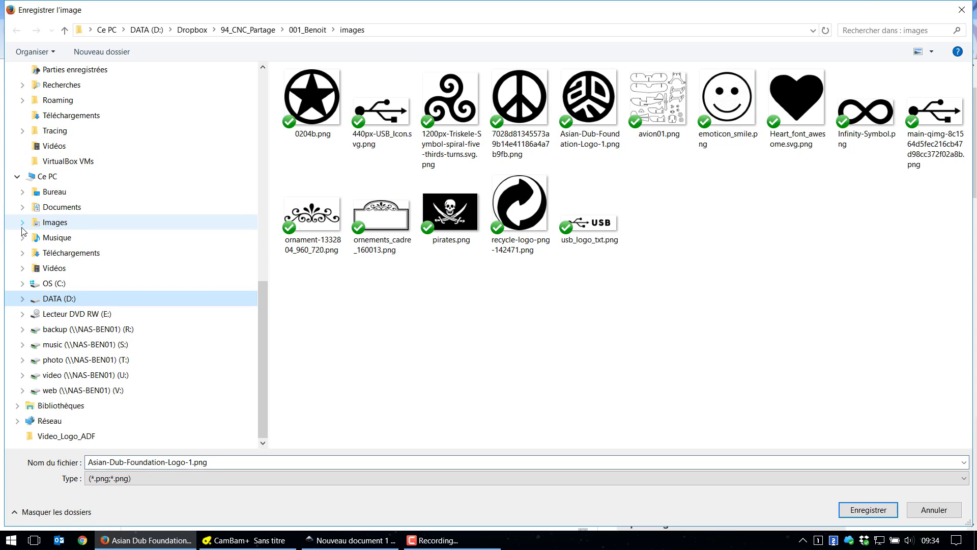
{"action": "left_click", "coordinate": [49, 192]}
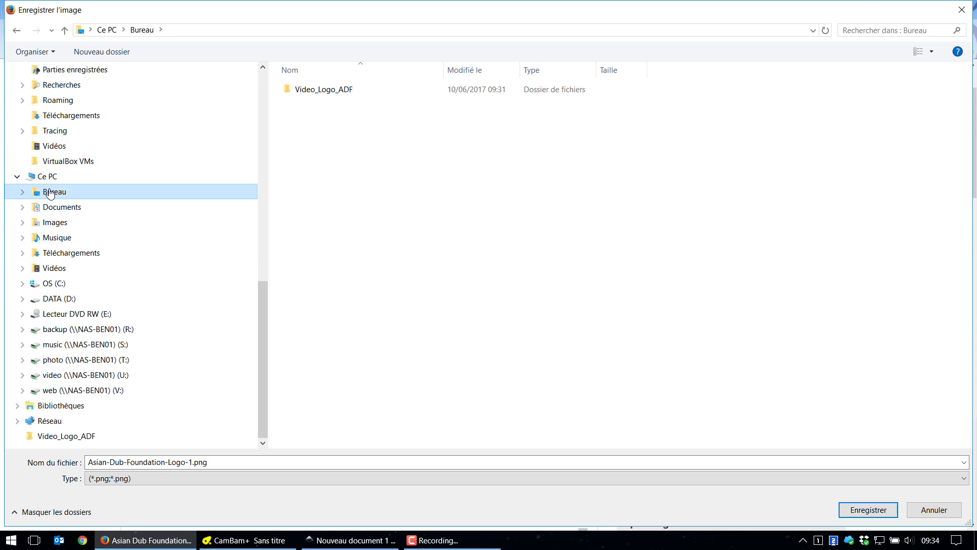
{"action": "double_click", "coordinate": [316, 91]}
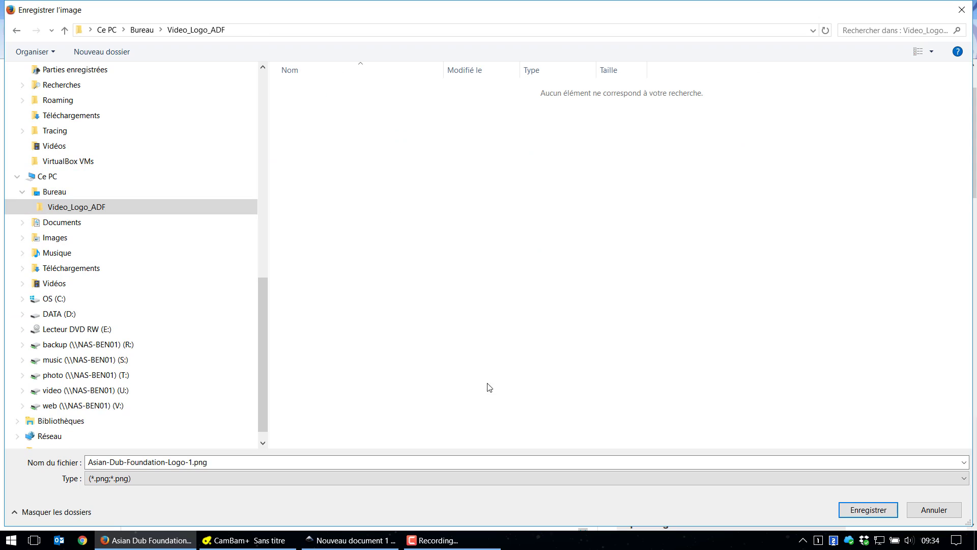
{"action": "left_click", "coordinate": [888, 511]}
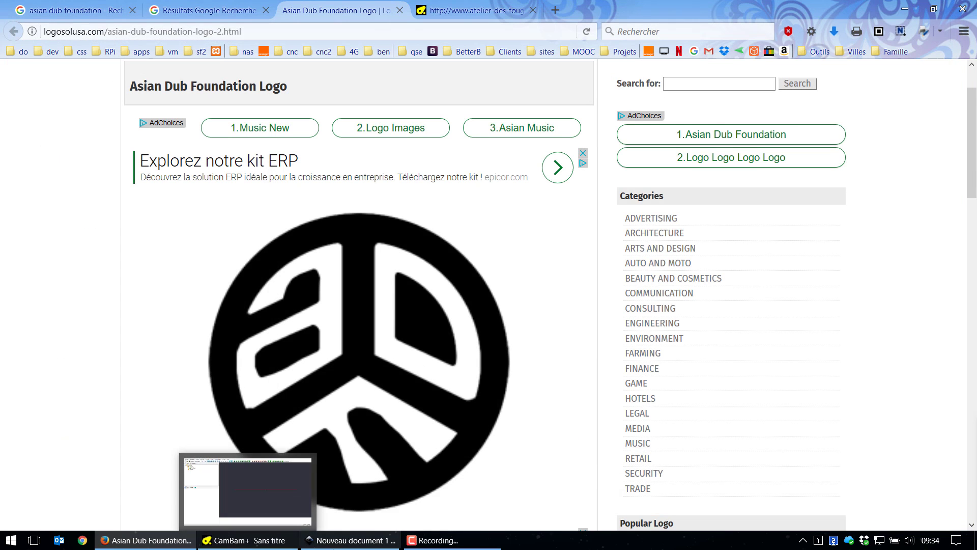
- Switch to Inkscape and import the saved logo PNG from the desktop folder Video_Logo_ADF into the blank document
{"action": "left_click", "coordinate": [346, 542]}
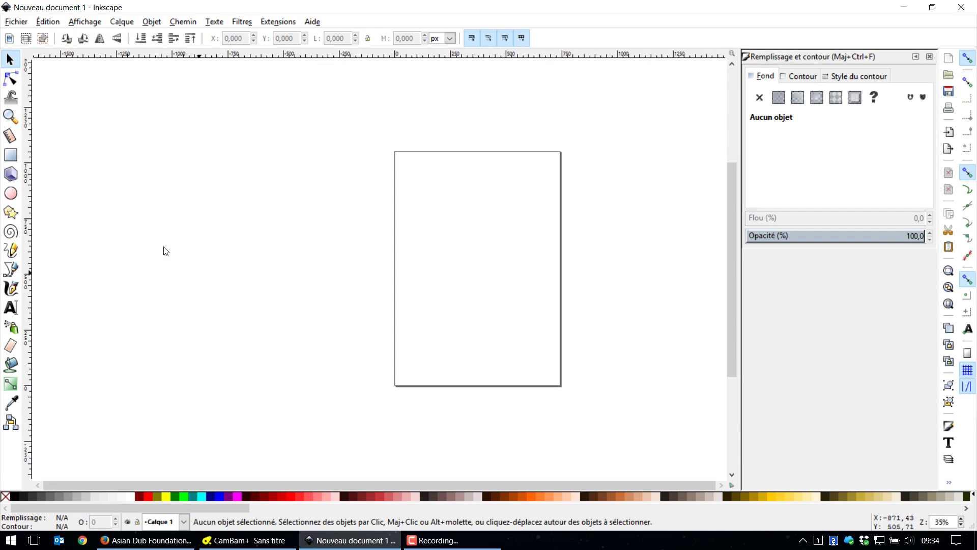
{"action": "left_click", "coordinate": [16, 22]}
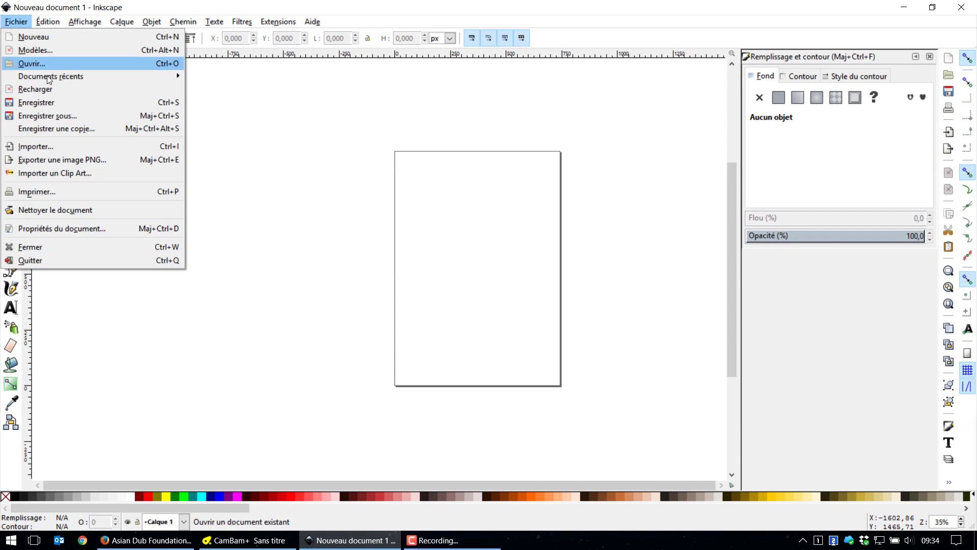
{"action": "left_click", "coordinate": [61, 148]}
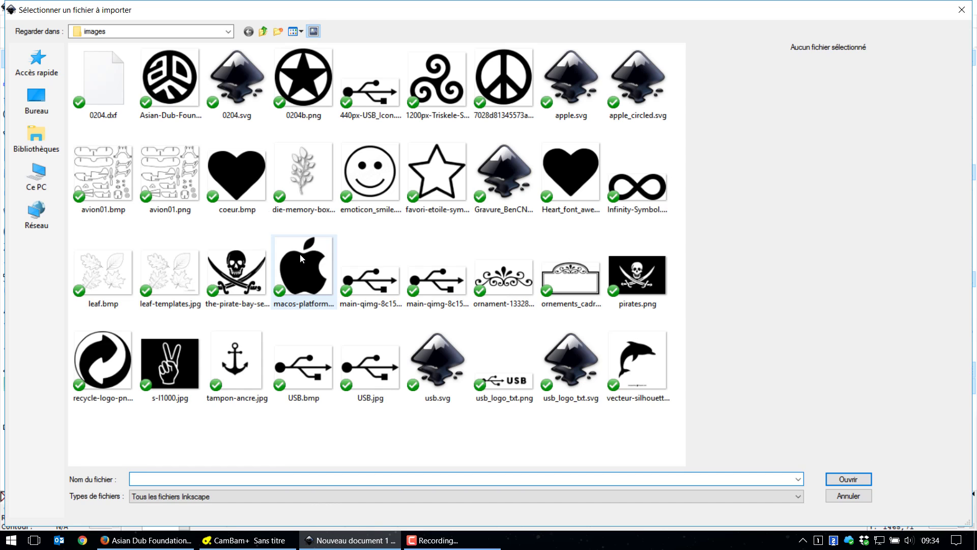
{"action": "left_click", "coordinate": [17, 91]}
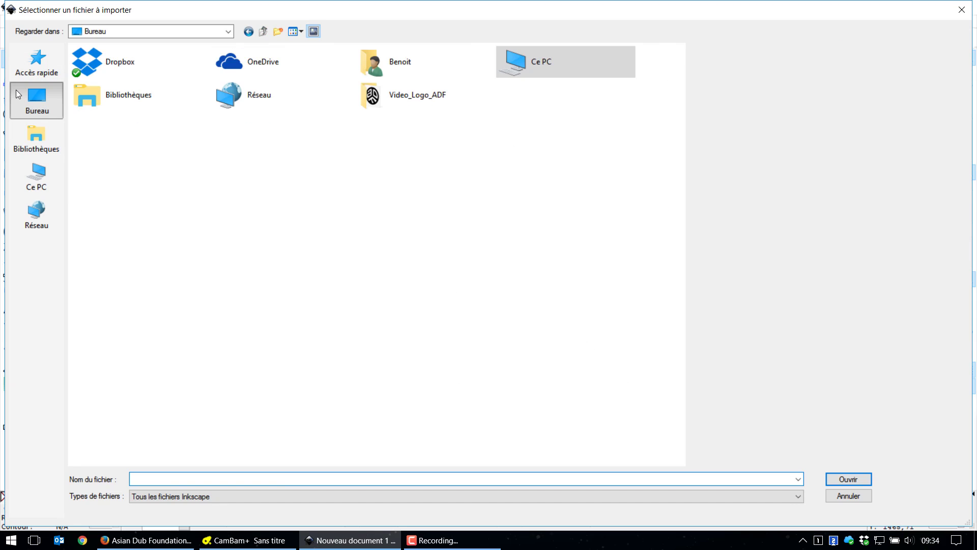
{"action": "double_click", "coordinate": [374, 93]}
{"action": "double_click", "coordinate": [116, 76]}
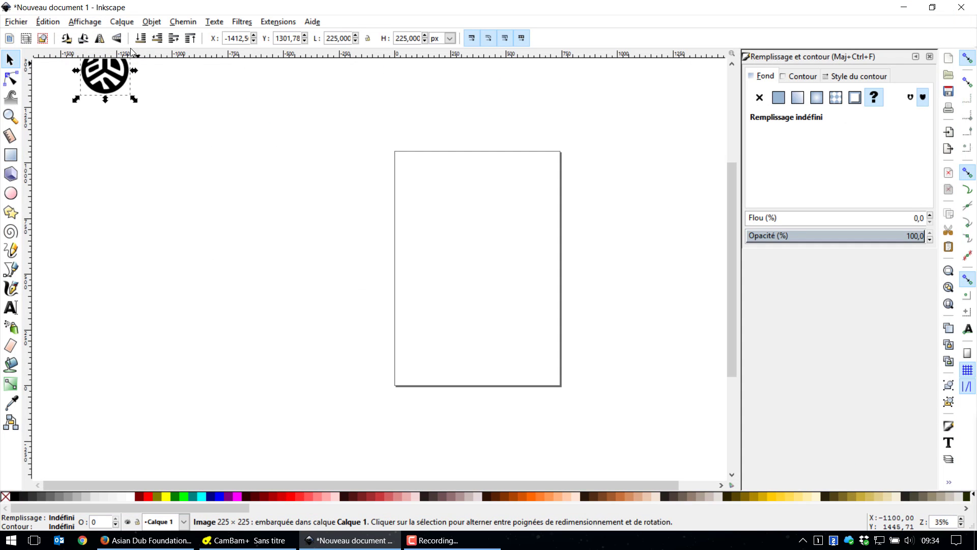
- Place the imported logo in the lower half of the page and enlarge it proportionally to about 562 px square
{"action": "left_click_drag", "start_coordinate": [102, 83], "coordinate": [444, 337]}
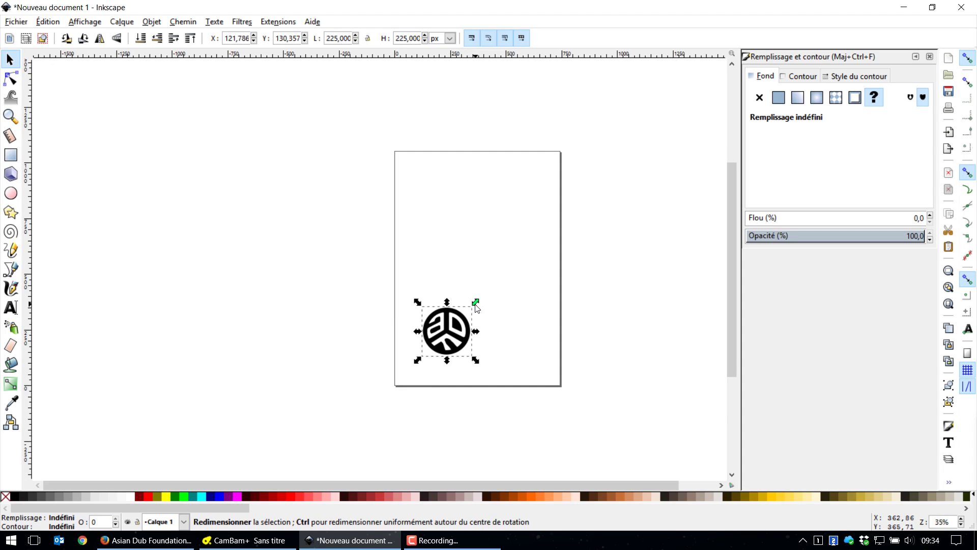
{"action": "left_click_drag", "start_coordinate": [476, 306], "coordinate": [512, 249]}
{"action": "key", "text": "ctrl+z"}
{"action": "left_click_drag", "start_coordinate": [475, 302], "coordinate": [559, 228]}
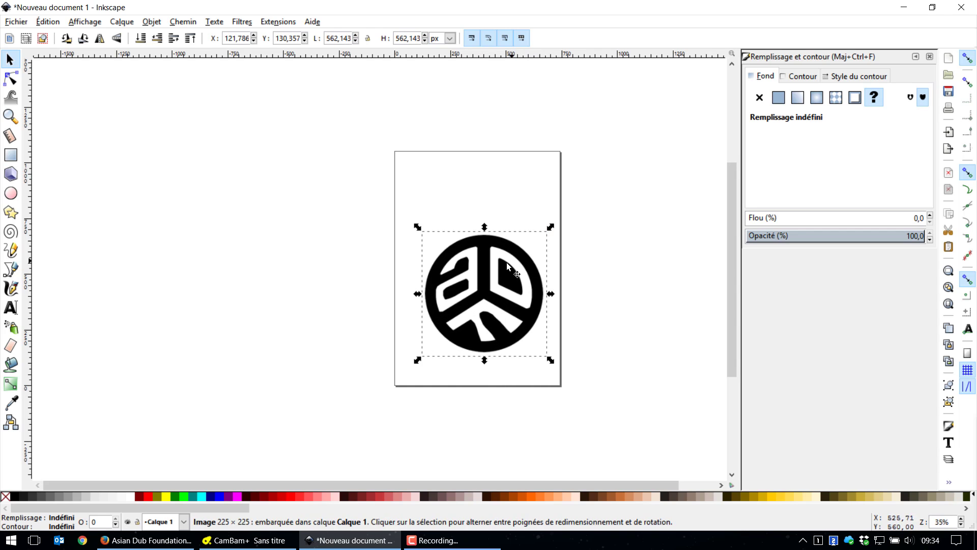
{"action": "left_click_drag", "start_coordinate": [481, 277], "coordinate": [470, 292]}
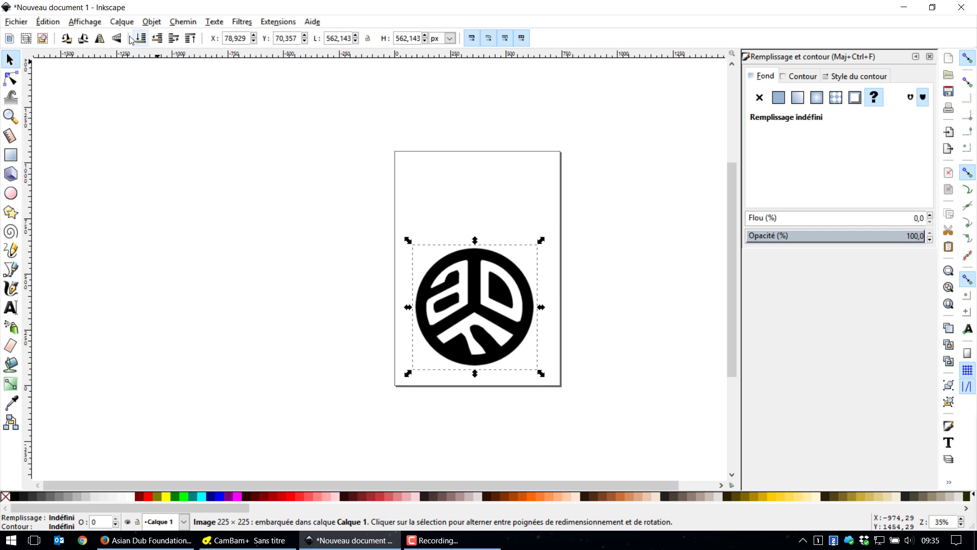
- Start tracing the selected logo bitmap and turn on the live preview
{"action": "left_click", "coordinate": [183, 22]}
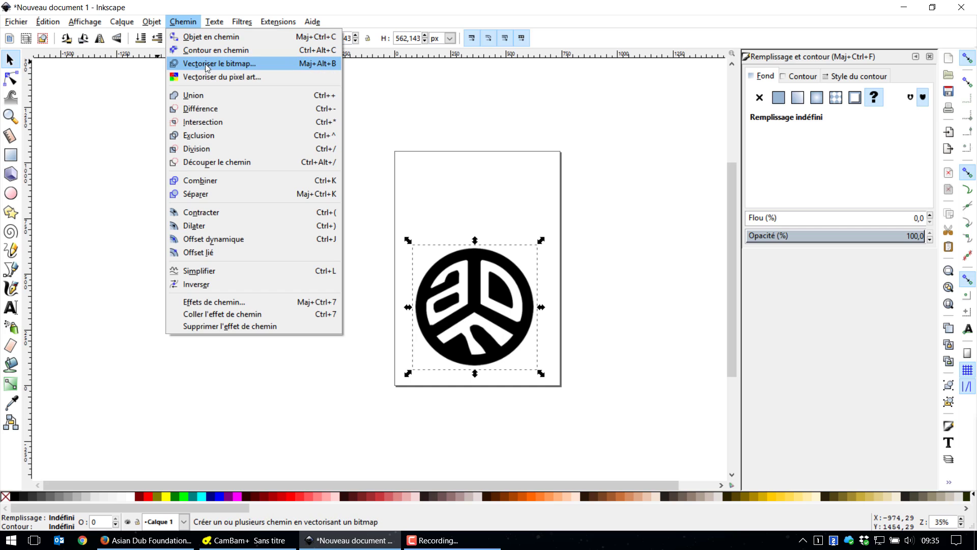
{"action": "left_click", "coordinate": [186, 63]}
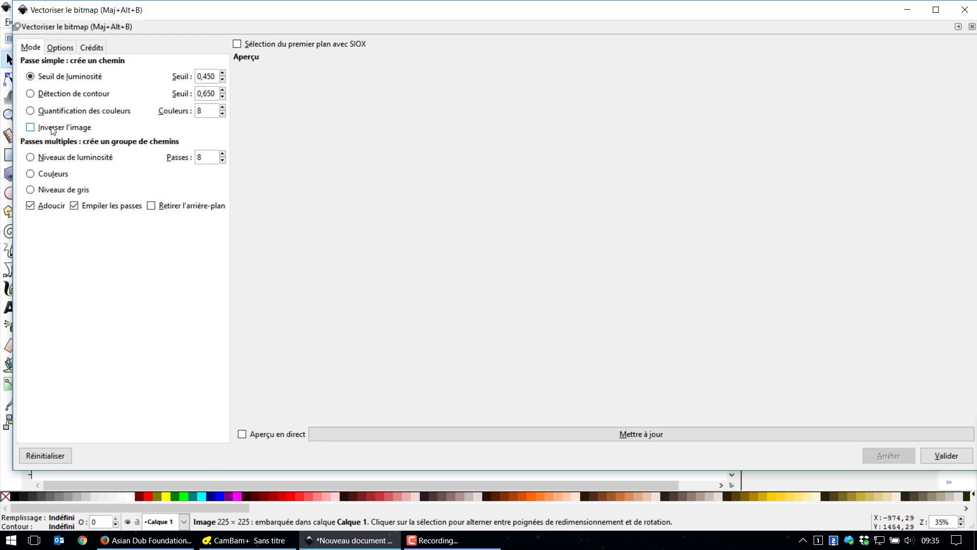
{"action": "left_click", "coordinate": [242, 434]}
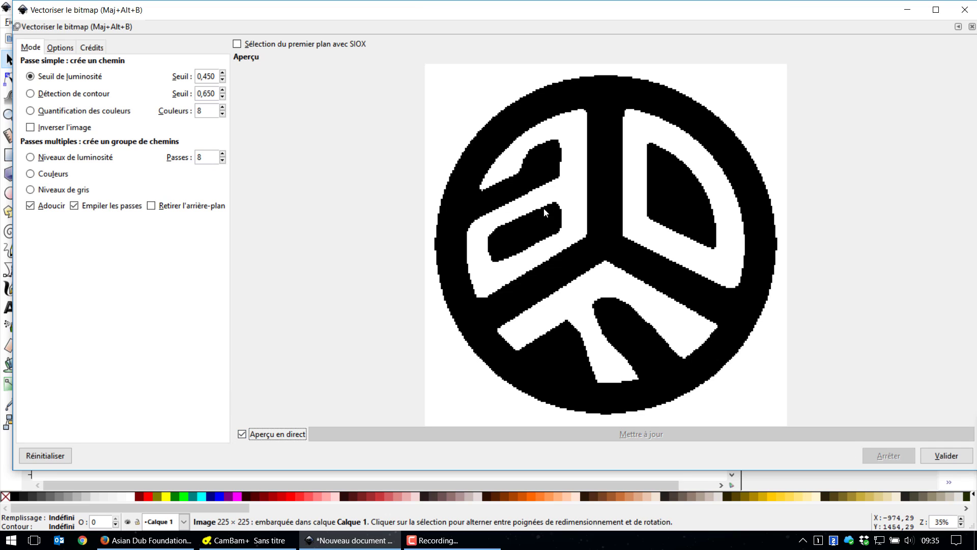
- Compare the trace previews for edge detection, colour quantization, brightness levels and multi-pass colours
{"action": "left_click", "coordinate": [76, 90]}
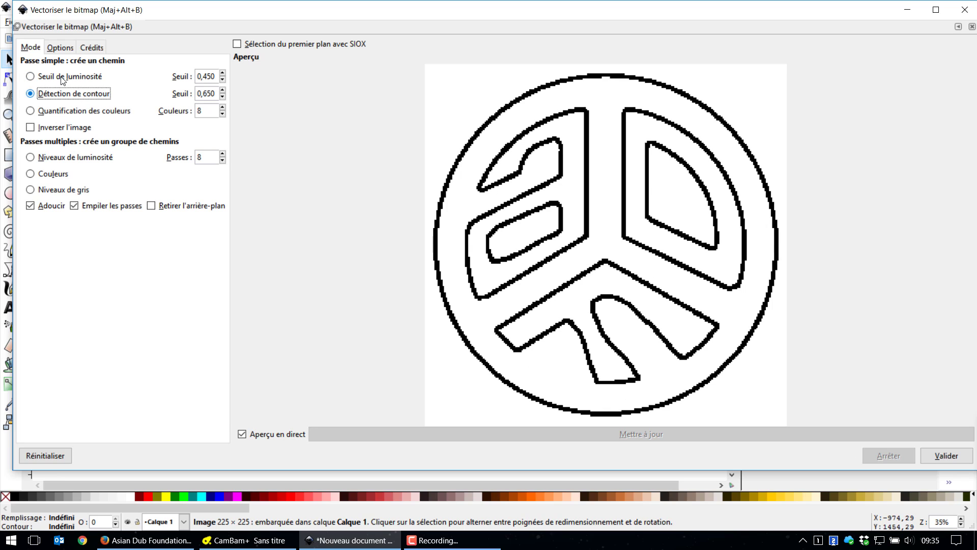
{"action": "left_click", "coordinate": [75, 111]}
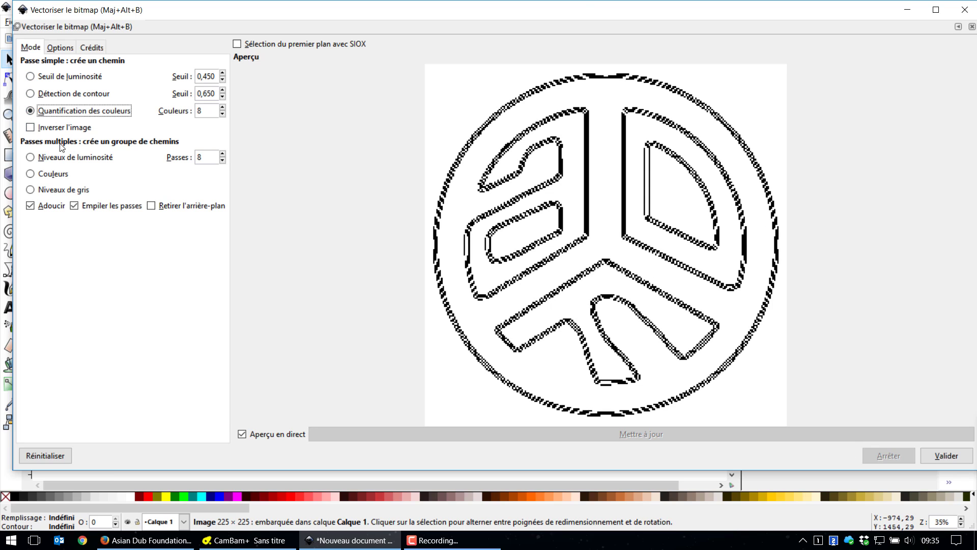
{"action": "left_click", "coordinate": [55, 157]}
{"action": "left_click", "coordinate": [53, 174]}
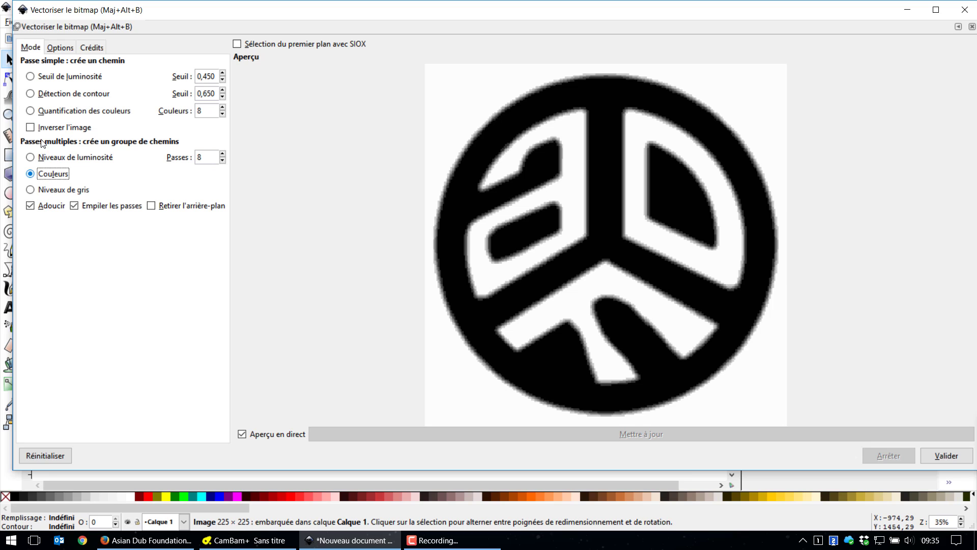
{"action": "left_click", "coordinate": [58, 157]}
- Trace the logo in a single pass using the brightness threshold mode and close the tracing dialog
{"action": "left_click", "coordinate": [61, 78]}
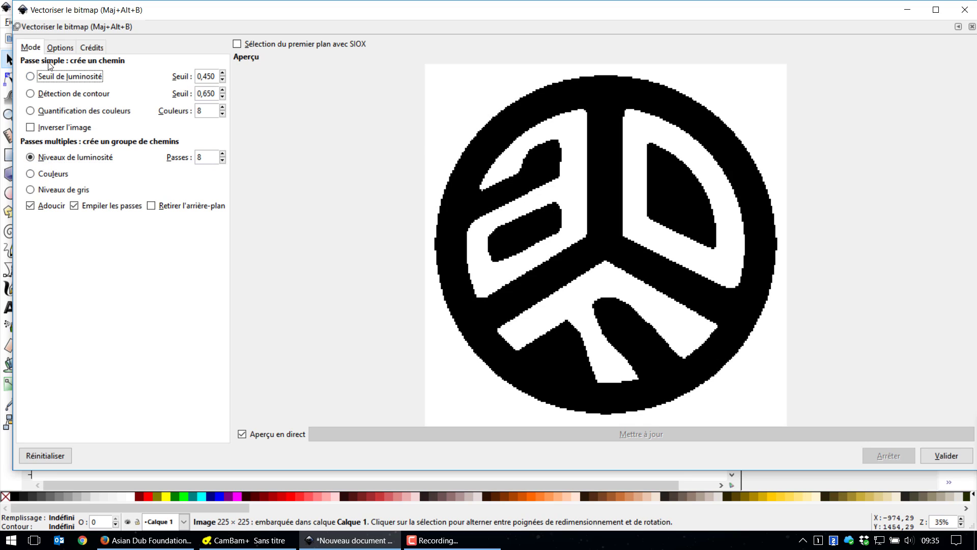
{"action": "left_click", "coordinate": [947, 455]}
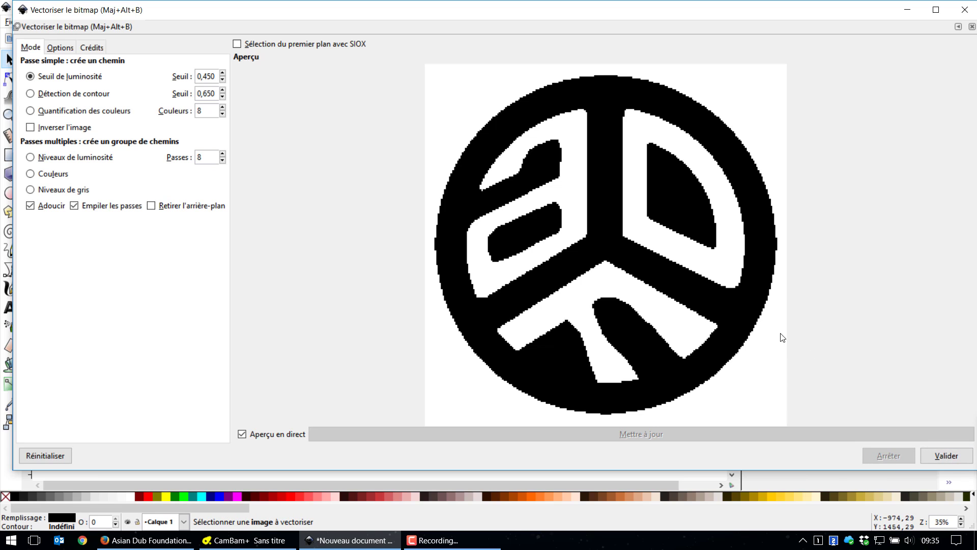
{"action": "left_click", "coordinate": [965, 9]}
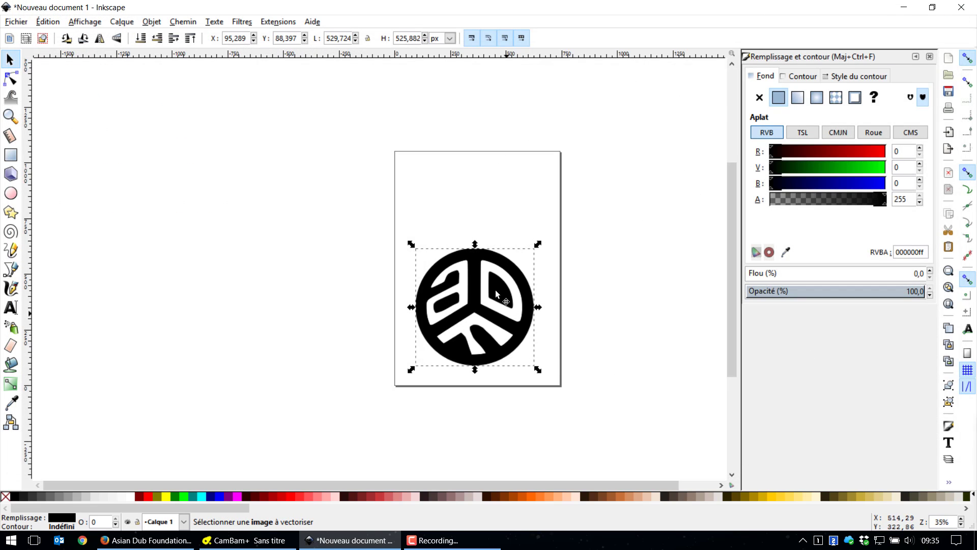
- Delete the original bitmap from beneath the traced logo and reposition the vector copy at about X 84, Y 83 px
{"action": "mouse_move", "coordinate": [479, 267]}
{"action": "left_mouse_down"}
{"action": "mouse_move", "coordinate": [528, 243]}
{"action": "mouse_move", "coordinate": [521, 261]}
{"action": "mouse_move", "coordinate": [515, 253]}
{"action": "mouse_move", "coordinate": [532, 238]}
{"action": "left_mouse_up"}
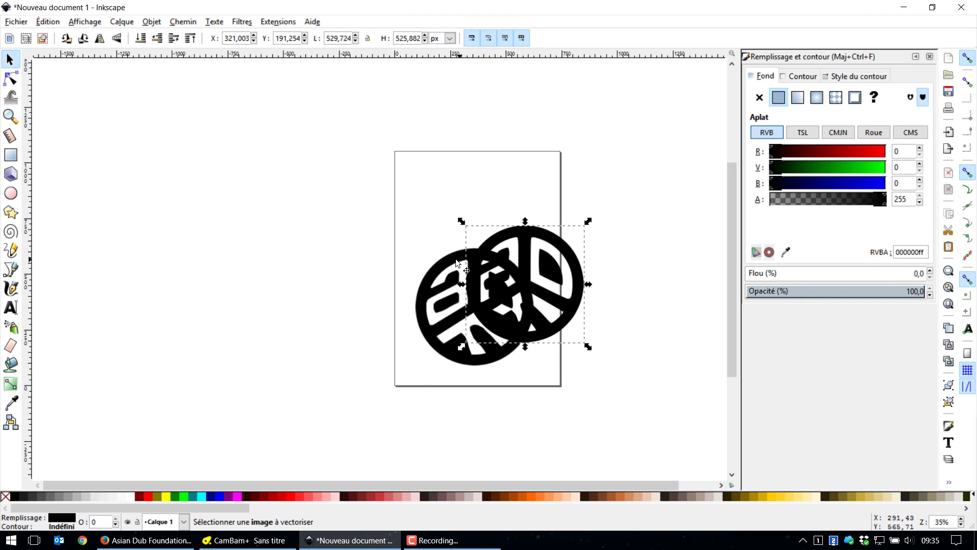
{"action": "key", "text": "Tab"}
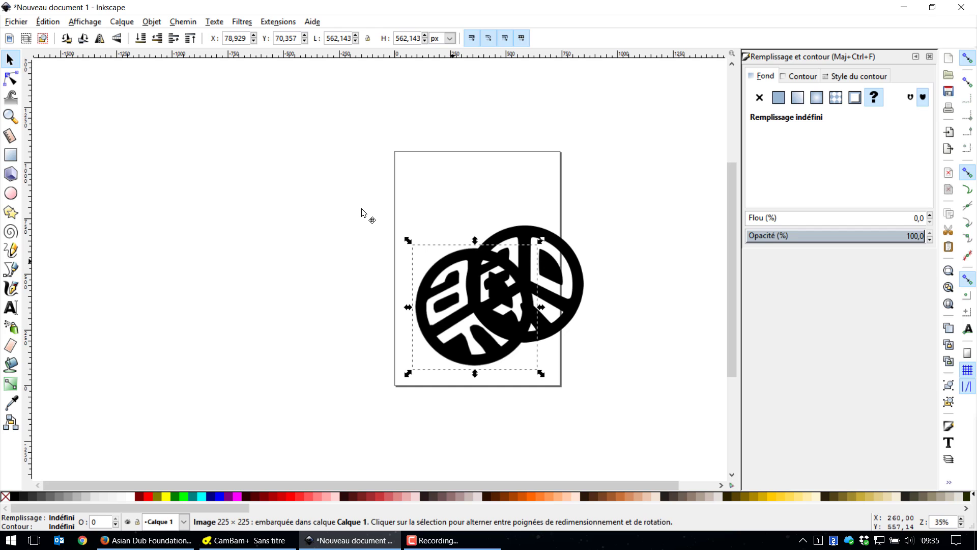
{"action": "key", "text": "Delete"}
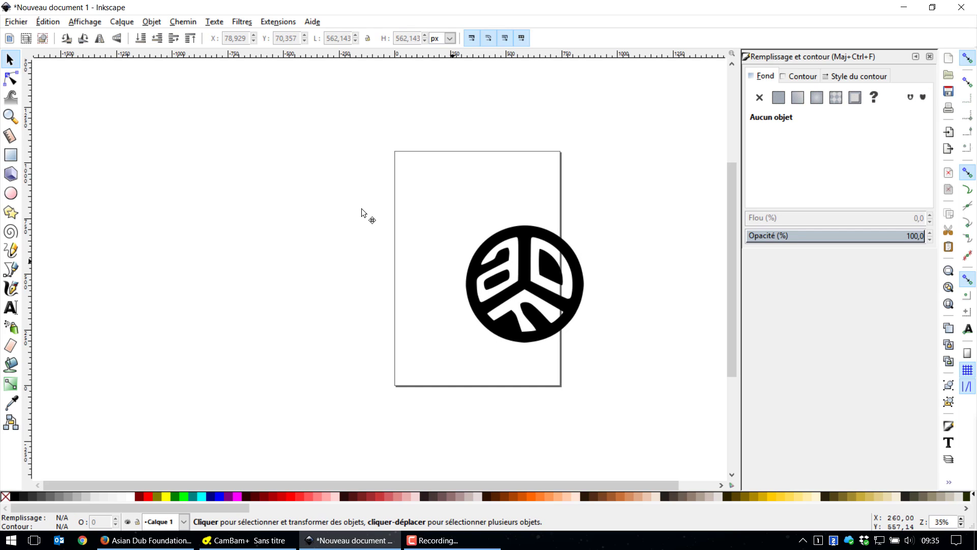
{"action": "mouse_move", "coordinate": [520, 239]}
{"action": "left_mouse_down"}
{"action": "mouse_move", "coordinate": [466, 253]}
{"action": "mouse_move", "coordinate": [468, 264]}
{"action": "left_mouse_up"}
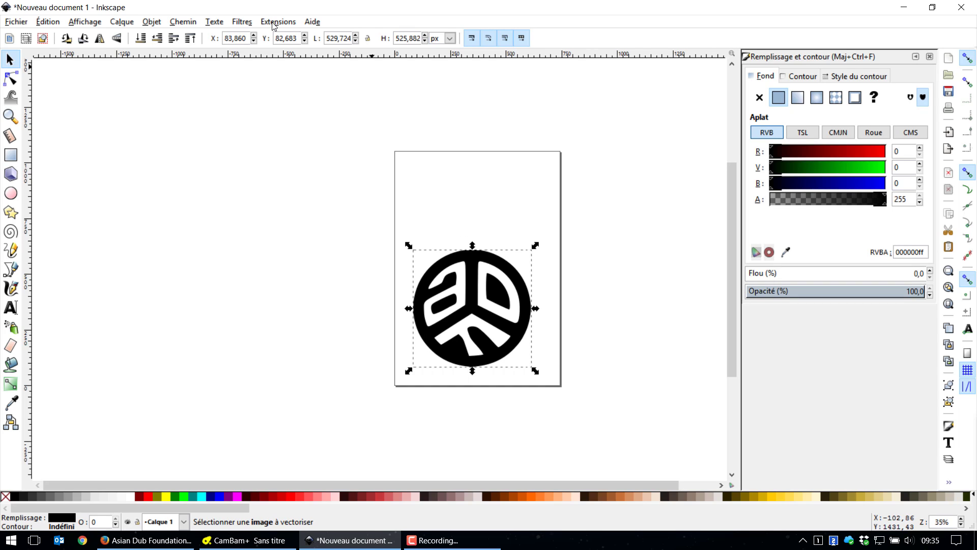
- Open the J Tech Photonics Laser Tool for the traced logo and review its output file name and folder
{"action": "left_click", "coordinate": [275, 22]}
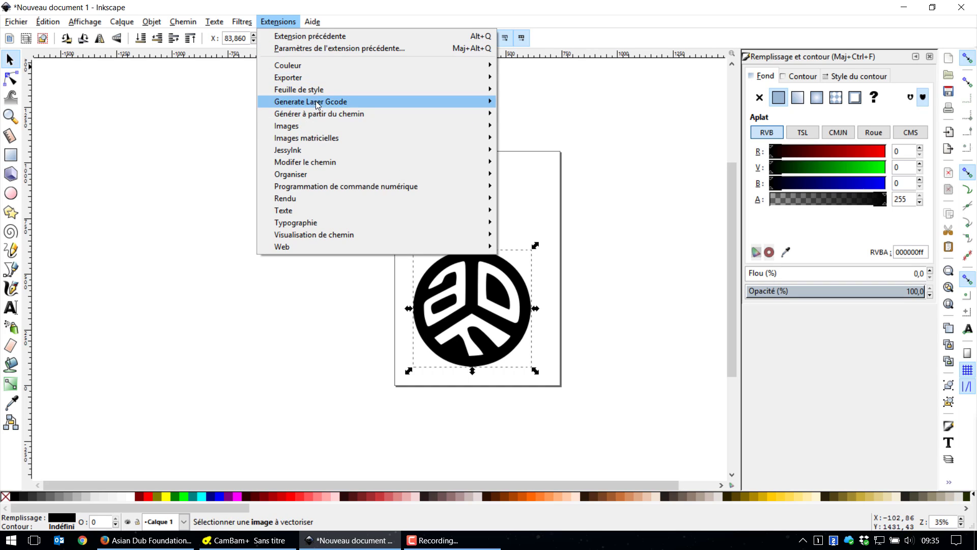
{"action": "mouse_move", "coordinate": [315, 102]}
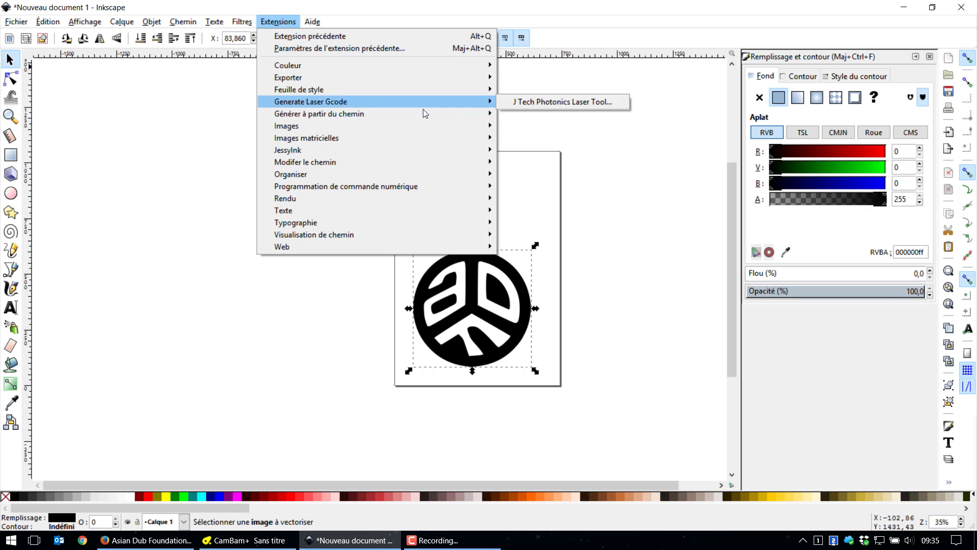
{"action": "left_click", "coordinate": [551, 102]}
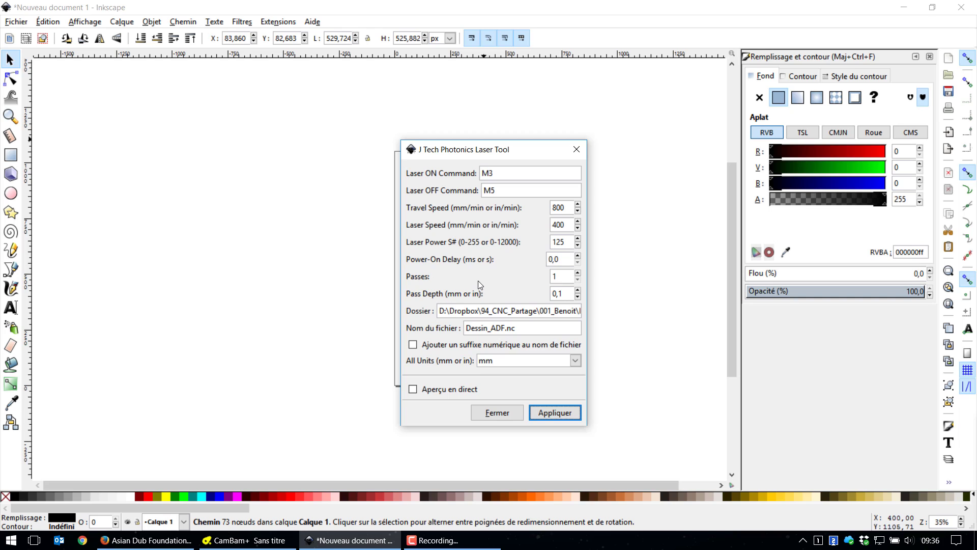
{"action": "left_click_drag", "start_coordinate": [512, 331], "coordinate": [526, 328]}
{"action": "left_click", "coordinate": [528, 328]}
{"action": "left_click_drag", "start_coordinate": [440, 310], "coordinate": [616, 313]}
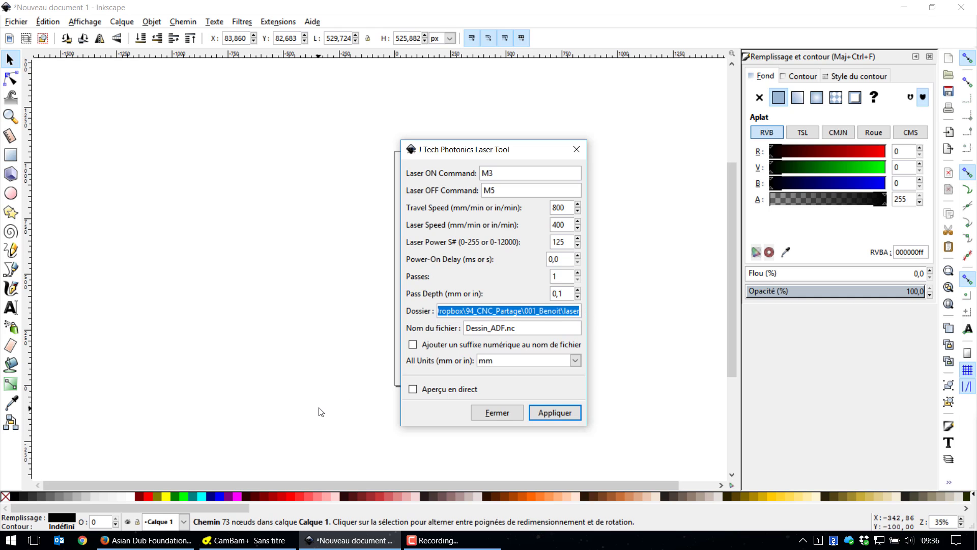
- In File Explorer, browse to the laser folder within 94_CNC_Partage in Dropbox on drive D and copy its address as text
{"action": "key", "text": "super+e"}
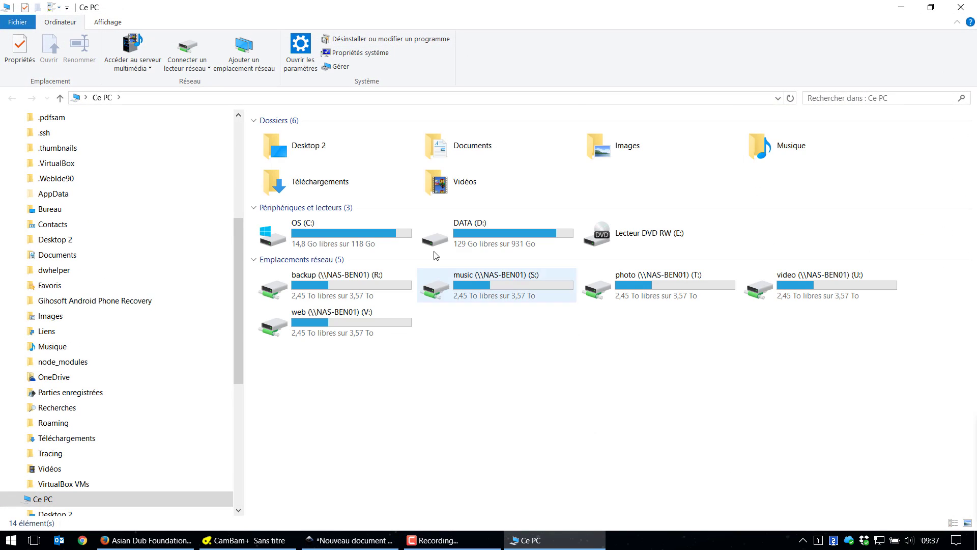
{"action": "left_click", "coordinate": [504, 233]}
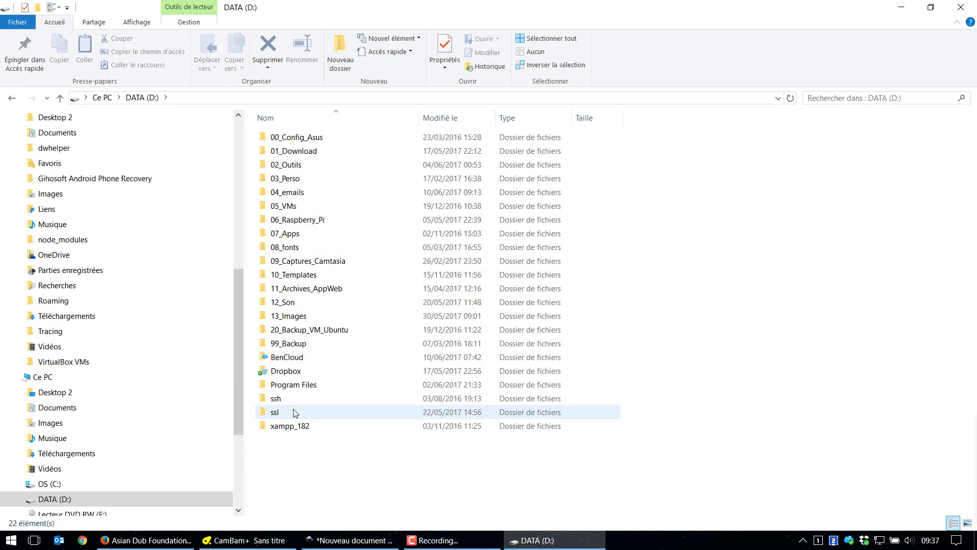
{"action": "double_click", "coordinate": [287, 371]}
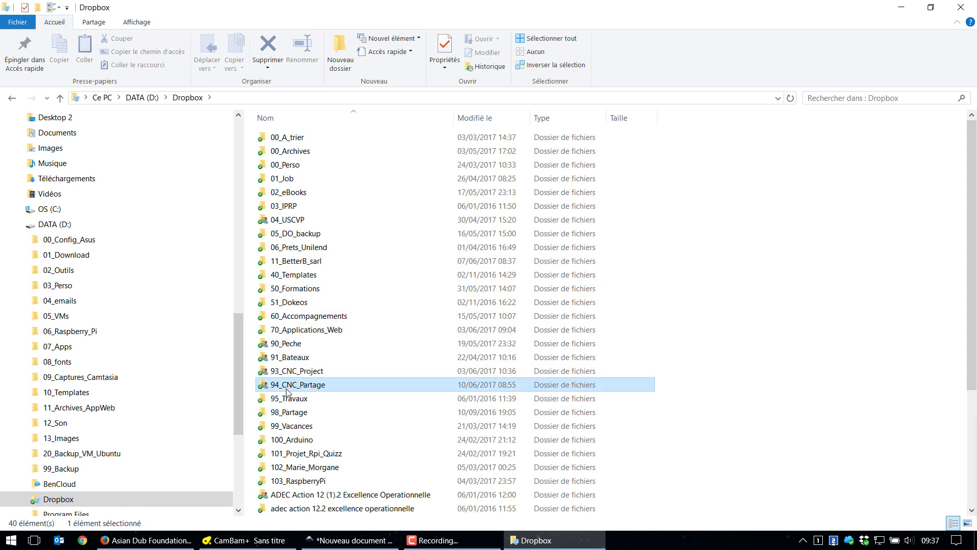
{"action": "double_click", "coordinate": [286, 385]}
{"action": "left_click", "coordinate": [285, 168]}
{"action": "double_click", "coordinate": [285, 168]}
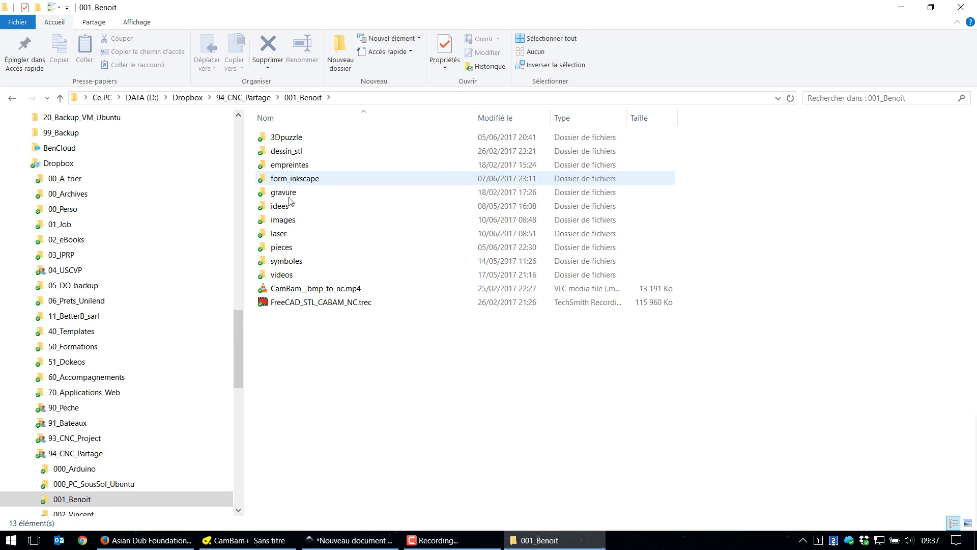
{"action": "double_click", "coordinate": [284, 234]}
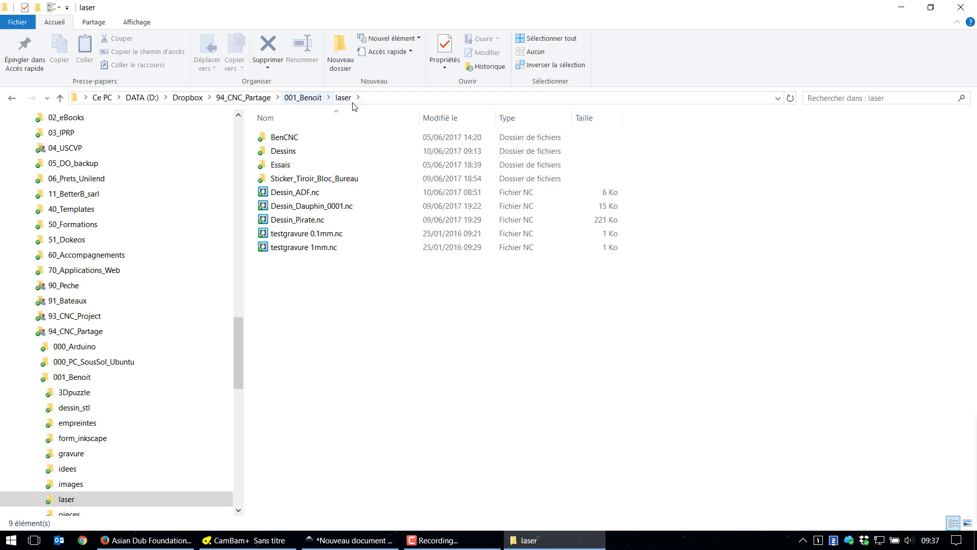
{"action": "right_click", "coordinate": [385, 96]}
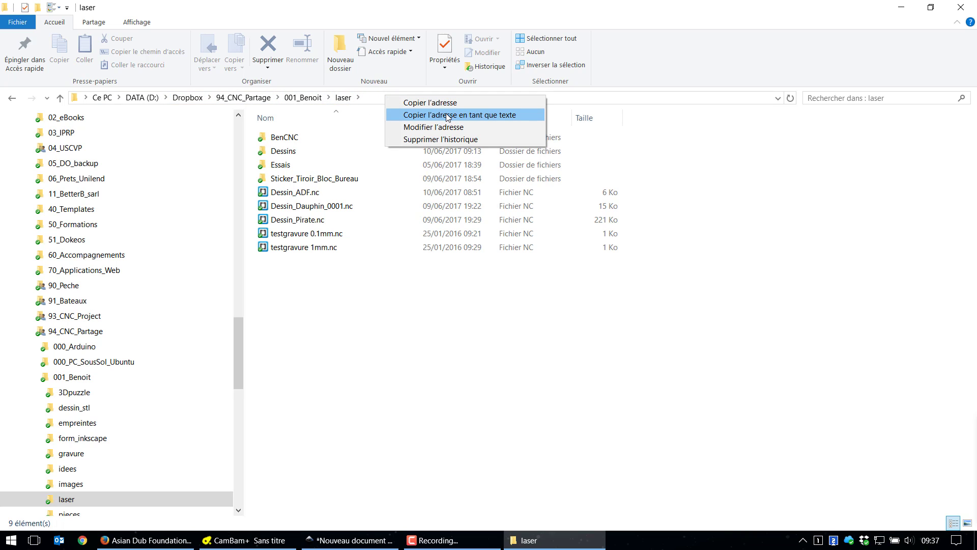
{"action": "left_click", "coordinate": [513, 116]}
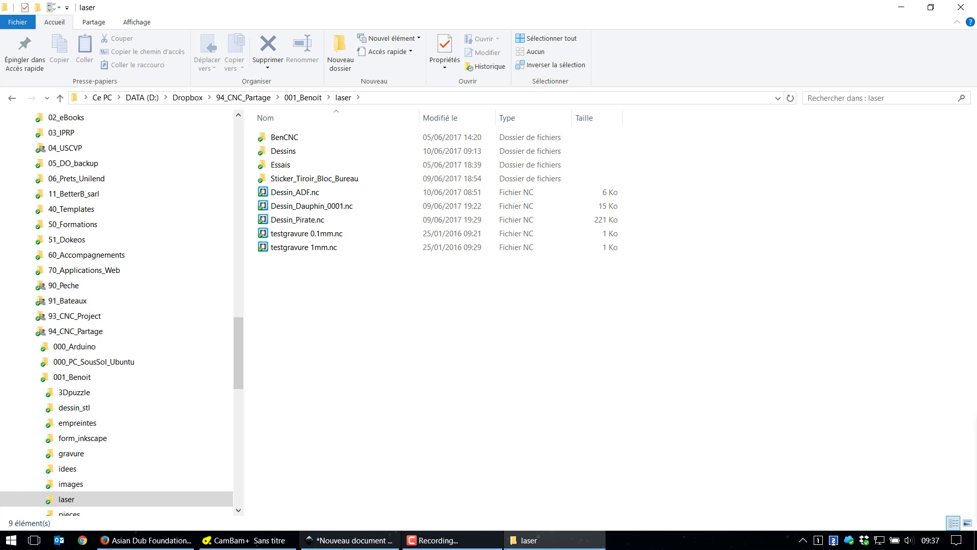
- Back in Inkscape, generate the G-code file Dessin_ADF.nc in mm into the laser folder and close the laser tool
{"action": "left_click", "coordinate": [333, 540]}
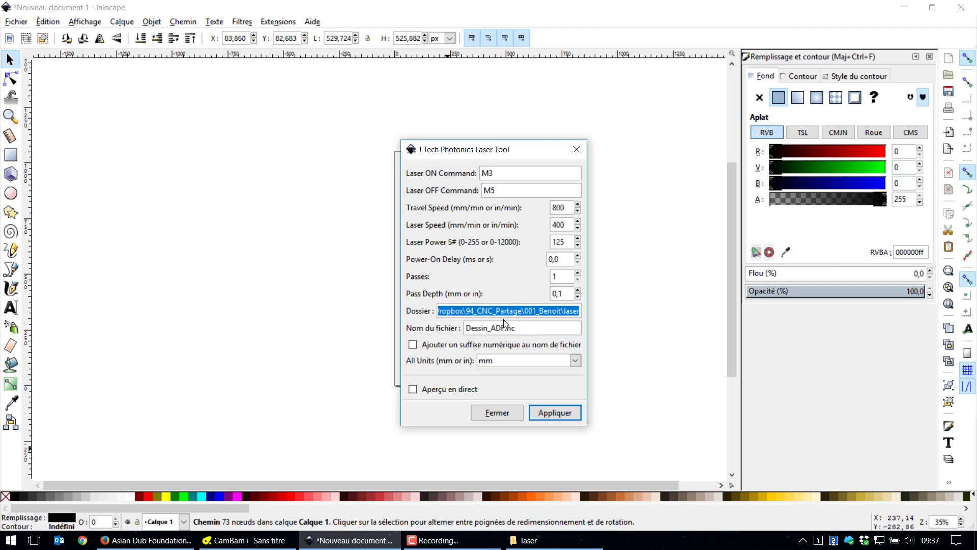
{"action": "left_click", "coordinate": [487, 311]}
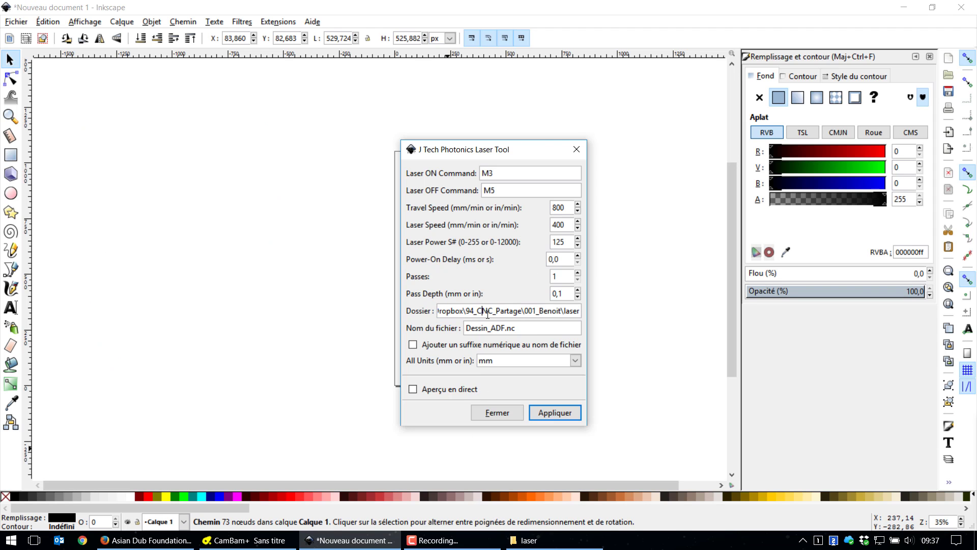
{"action": "triple_click", "coordinate": [487, 312]}
{"action": "key", "text": "End"}
{"action": "left_click_drag", "start_coordinate": [505, 329], "coordinate": [525, 325]}
{"action": "left_click", "coordinate": [413, 345]}
{"action": "left_click", "coordinate": [564, 417]}
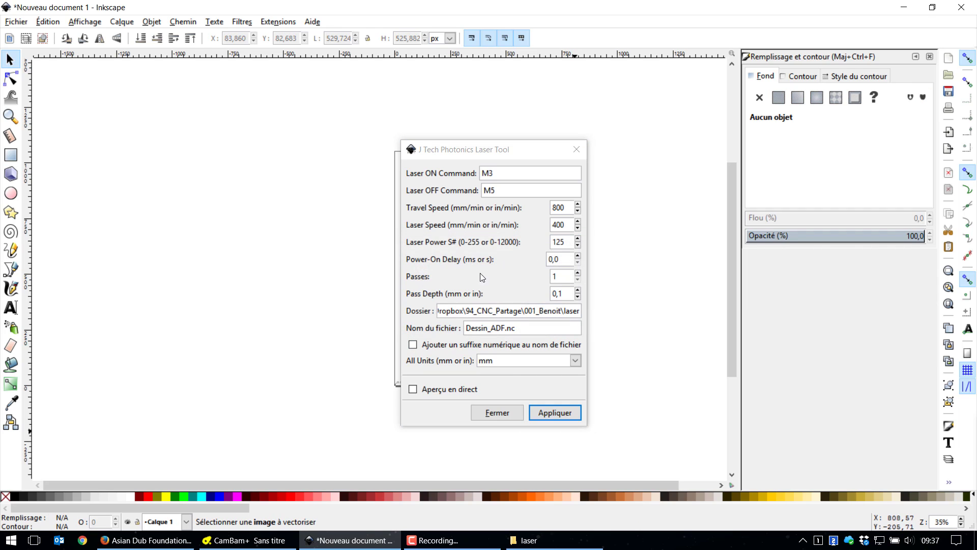
{"action": "left_click", "coordinate": [497, 413]}
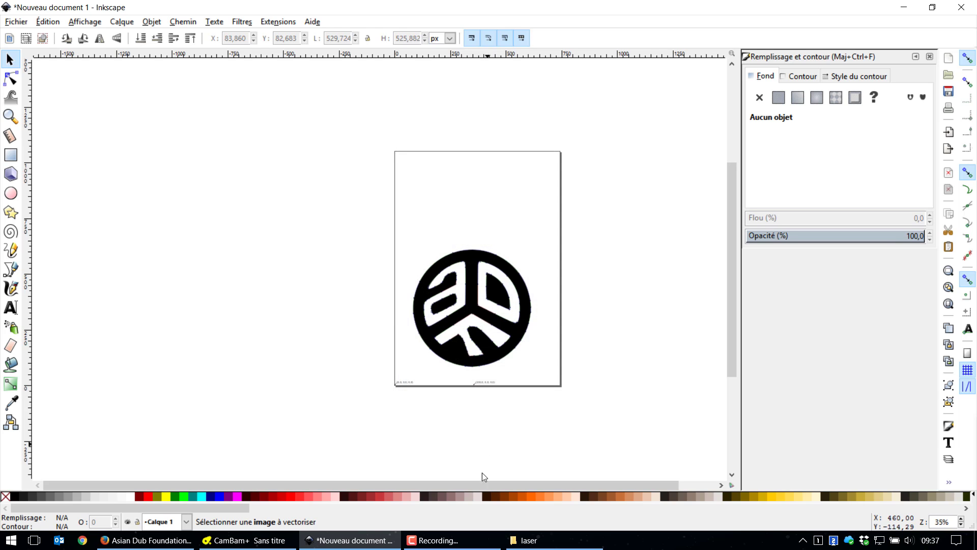
- Locate Dessin_ADF.nc in the laser folder and load it into CamBam
{"action": "left_click", "coordinate": [530, 540]}
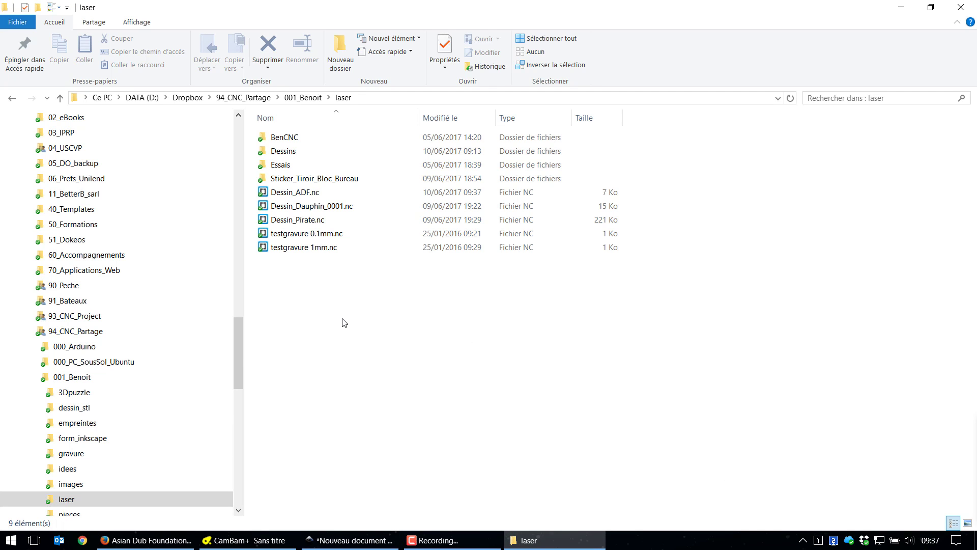
{"action": "left_click", "coordinate": [298, 195]}
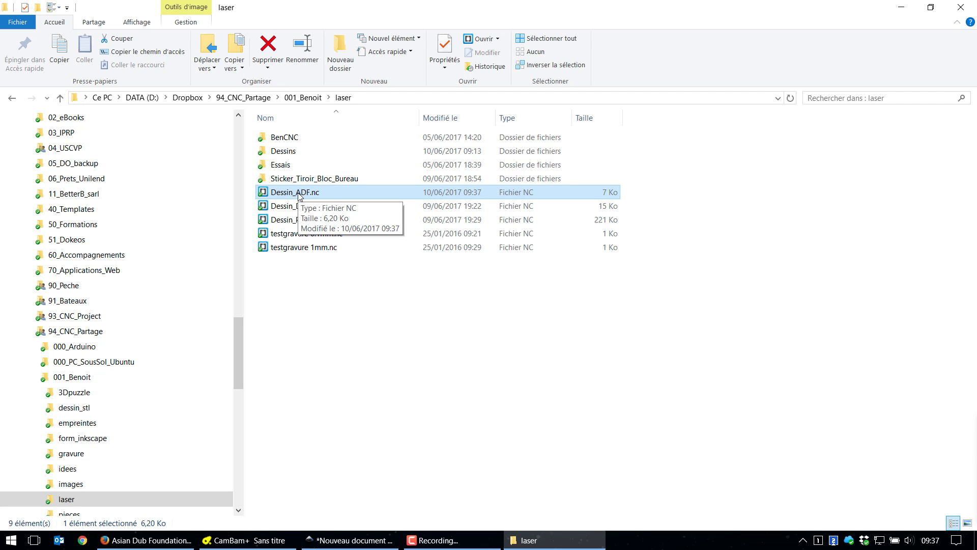
{"action": "left_click", "coordinate": [256, 541]}
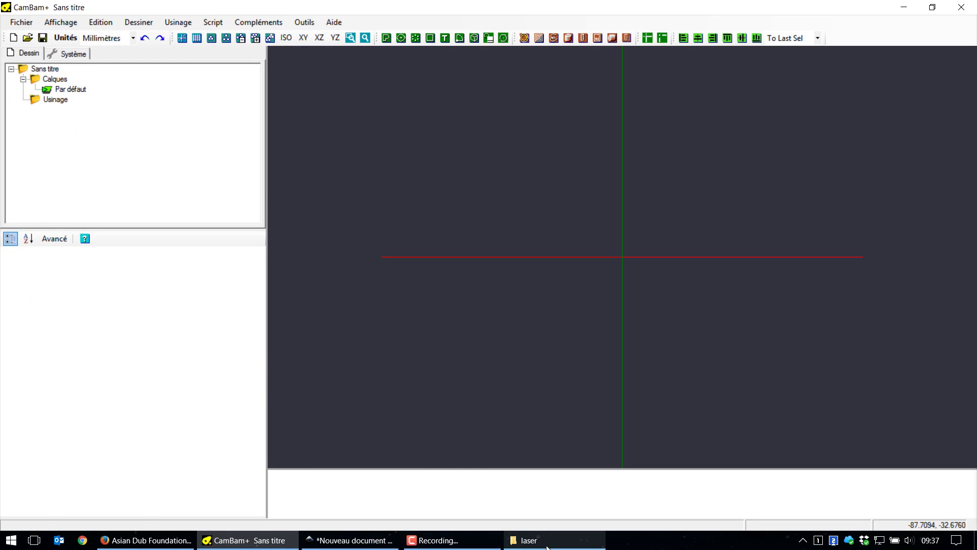
{"action": "left_click", "coordinate": [529, 540]}
{"action": "left_click_drag", "start_coordinate": [296, 194], "coordinate": [429, 129]}
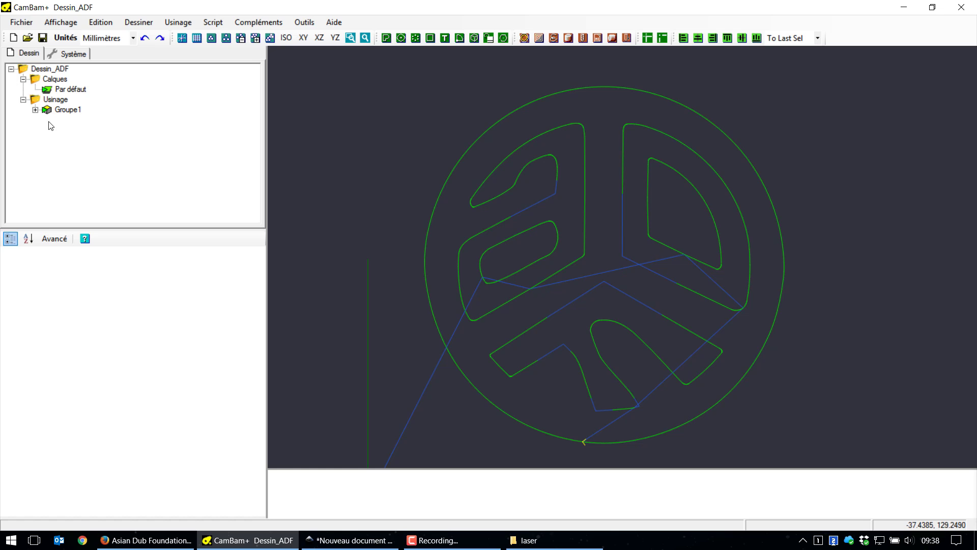
- Convert the toolpaths of the imported Dessin_ADF.nc operation into geometry
{"action": "left_click", "coordinate": [71, 90]}
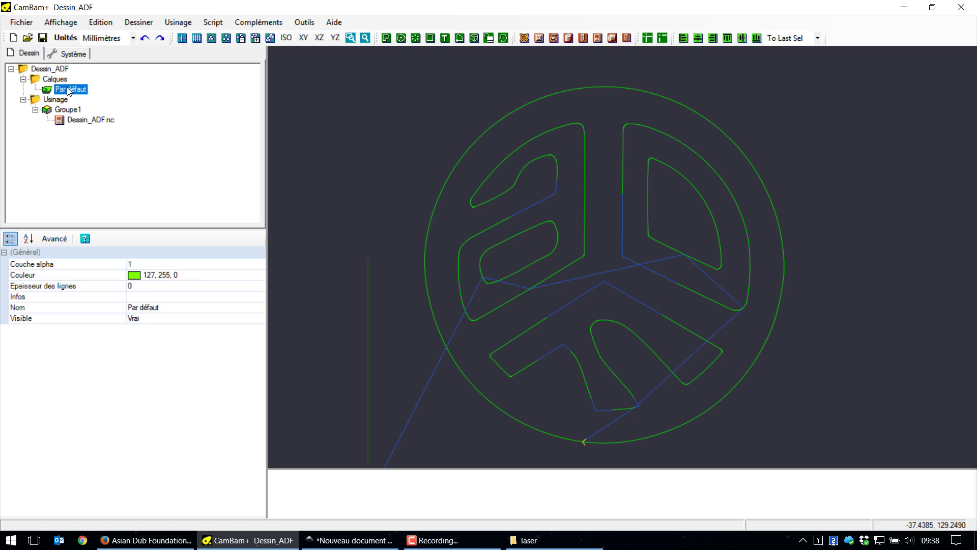
{"action": "left_click", "coordinate": [87, 122]}
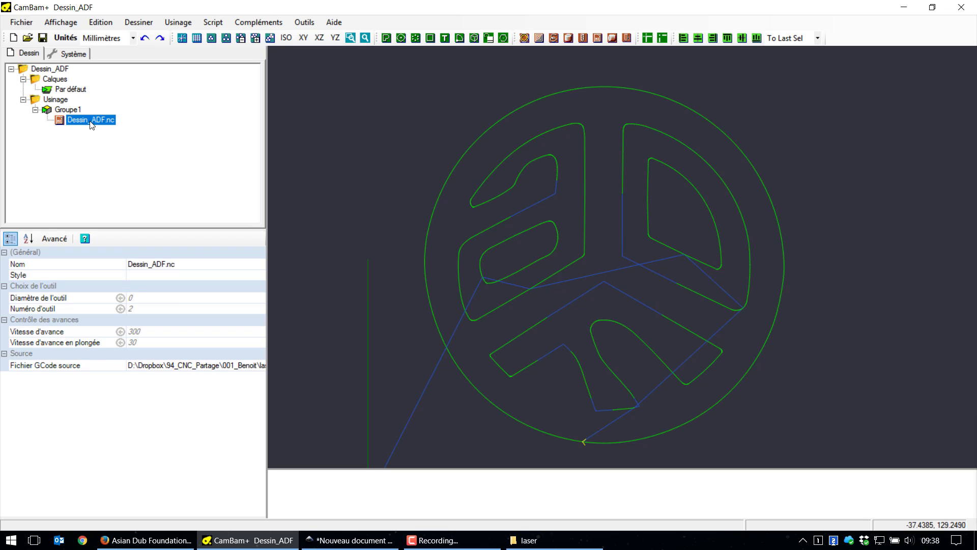
{"action": "right_click", "coordinate": [91, 121]}
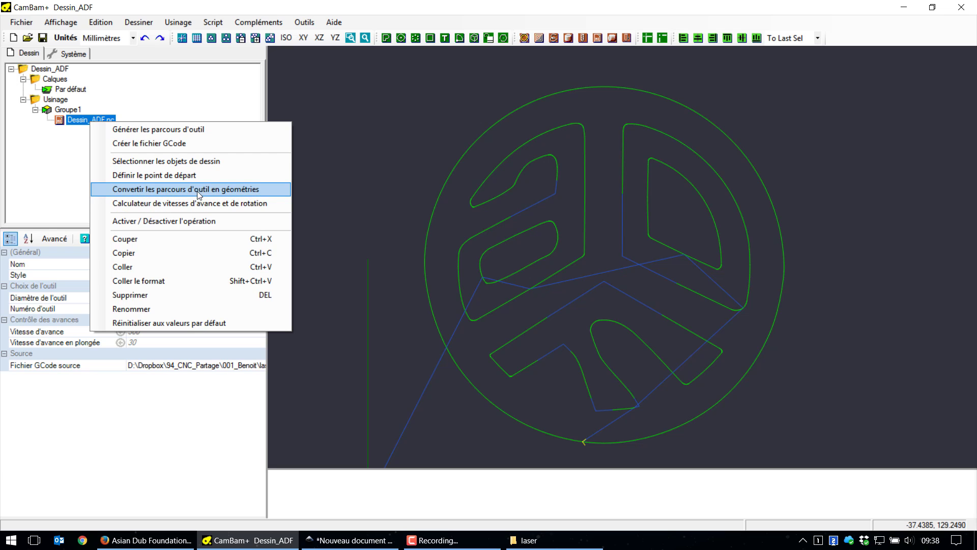
{"action": "left_click", "coordinate": [270, 190]}
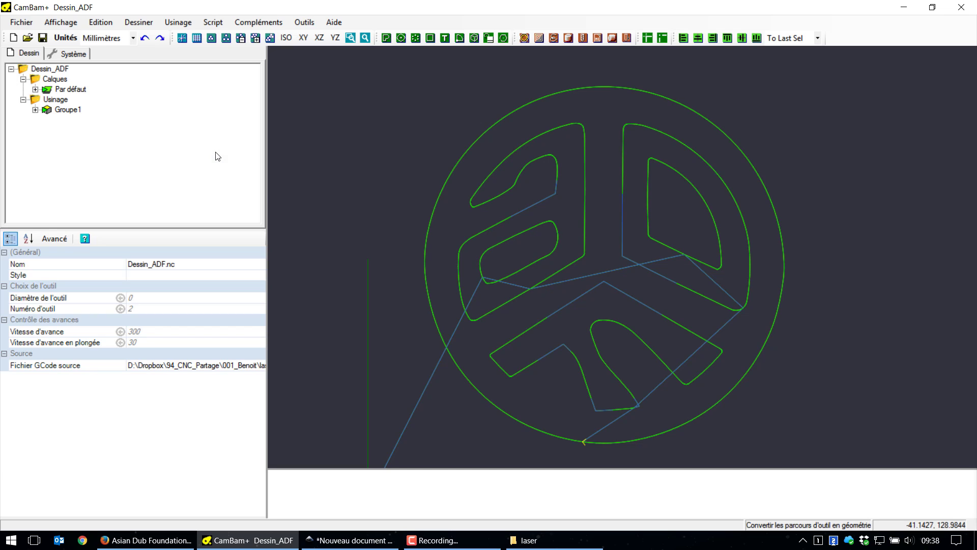
- Expand the default layer and machining group, inspect the converted polyline, and delete the Dessin_ADF.nc machining operation
{"action": "left_click", "coordinate": [35, 110]}
{"action": "left_click", "coordinate": [36, 89]}
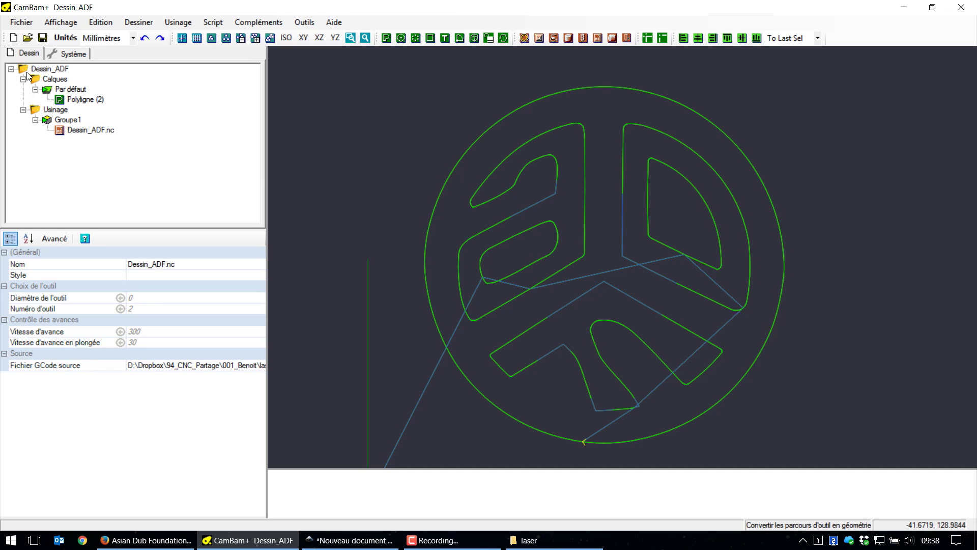
{"action": "left_click", "coordinate": [80, 100]}
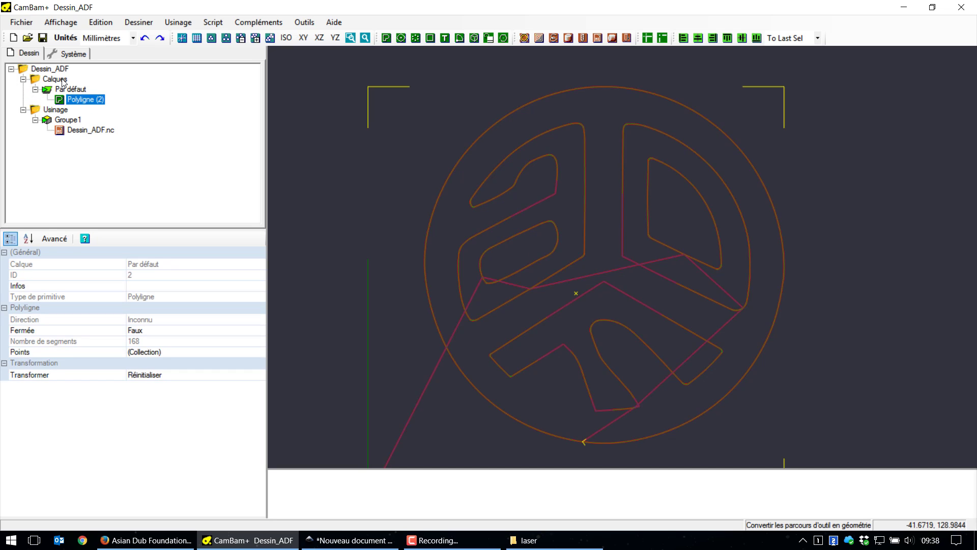
{"action": "left_click", "coordinate": [87, 130]}
{"action": "key", "text": "Delete"}
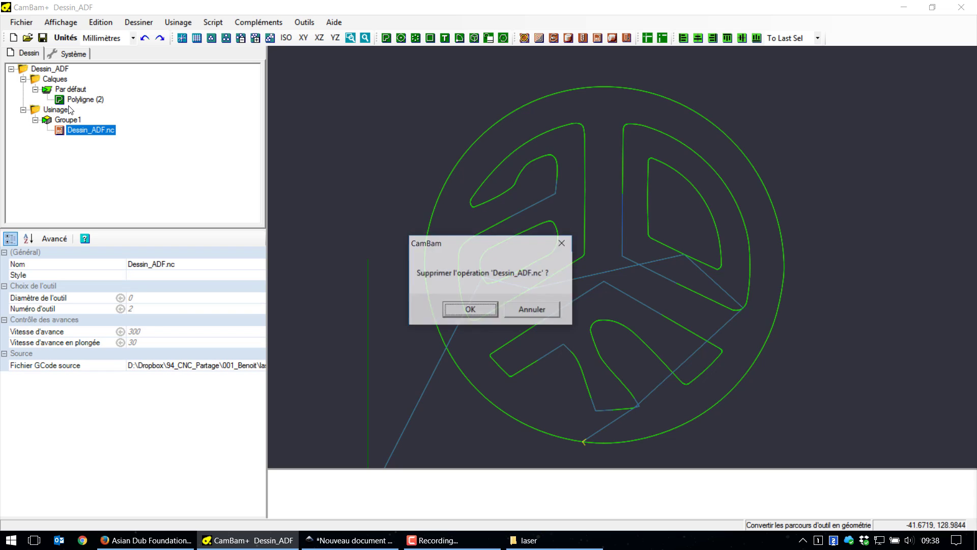
{"action": "key", "text": "Return"}
- Break the converted logo polyline at its intersections with a tolerance of 0.5
{"action": "left_click", "coordinate": [81, 99]}
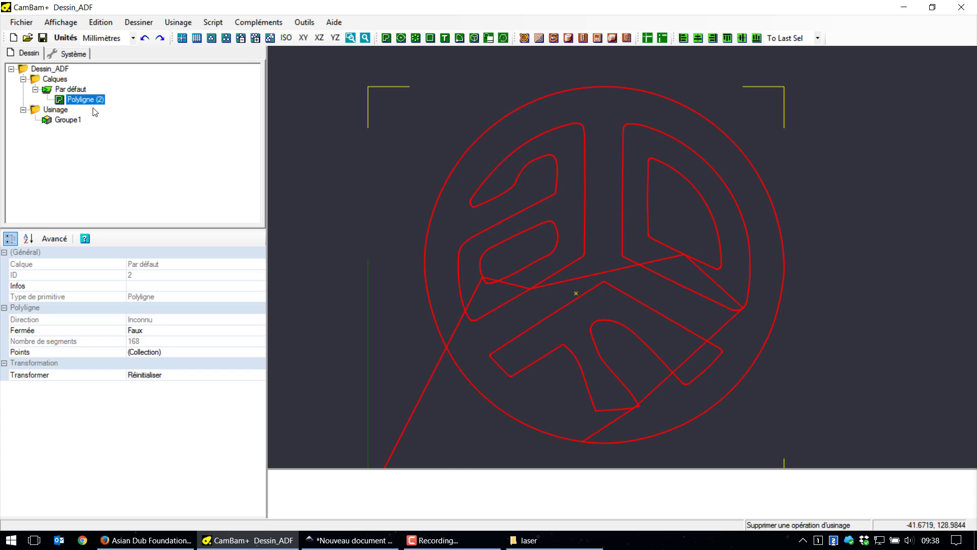
{"action": "scroll", "coordinate": [409, 312], "scroll_direction": "down", "scroll_amount": 3}
{"action": "scroll", "coordinate": [432, 289], "scroll_direction": "up", "scroll_amount": 3}
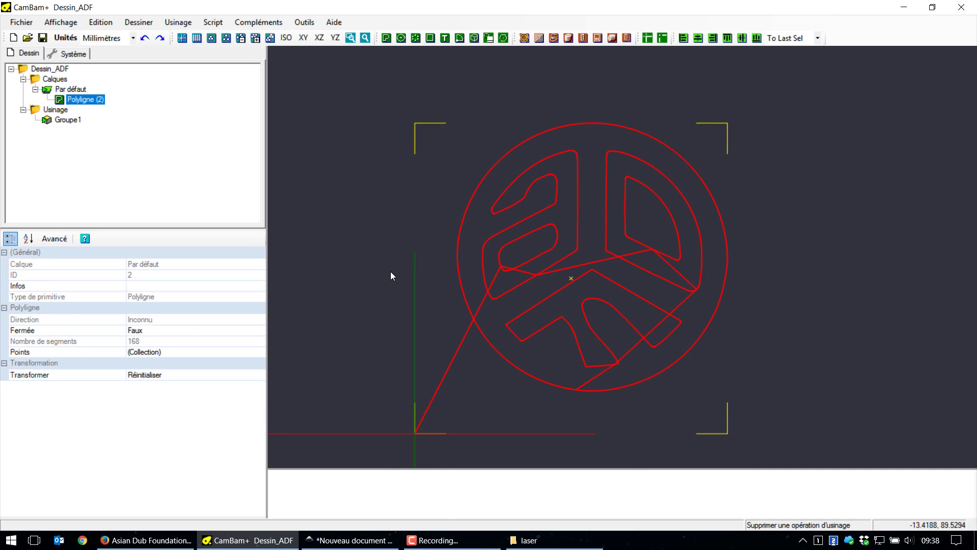
{"action": "key", "text": "ctrl+j"}
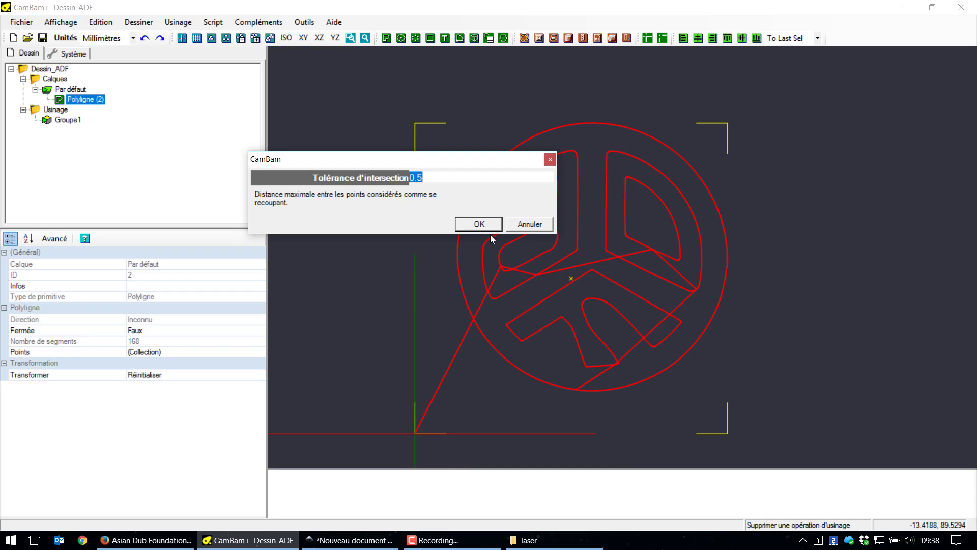
{"action": "left_click", "coordinate": [479, 224]}
{"action": "left_click", "coordinate": [91, 21]}
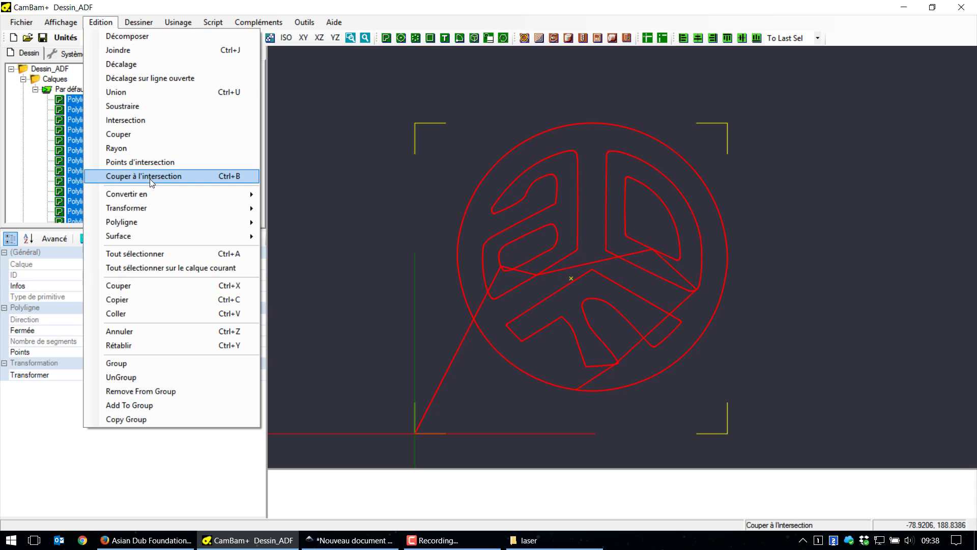
{"action": "left_click", "coordinate": [238, 176]}
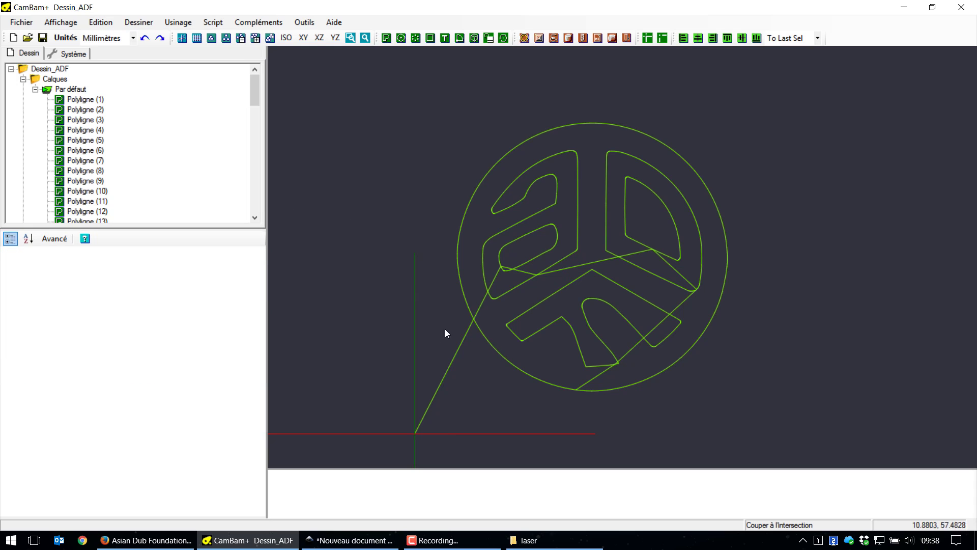
- Delete the travel line pieces running from the origin across the outer circle to the lower opening of the letter a
{"action": "scroll", "coordinate": [76, 108], "scroll_direction": "down", "scroll_amount": 15}
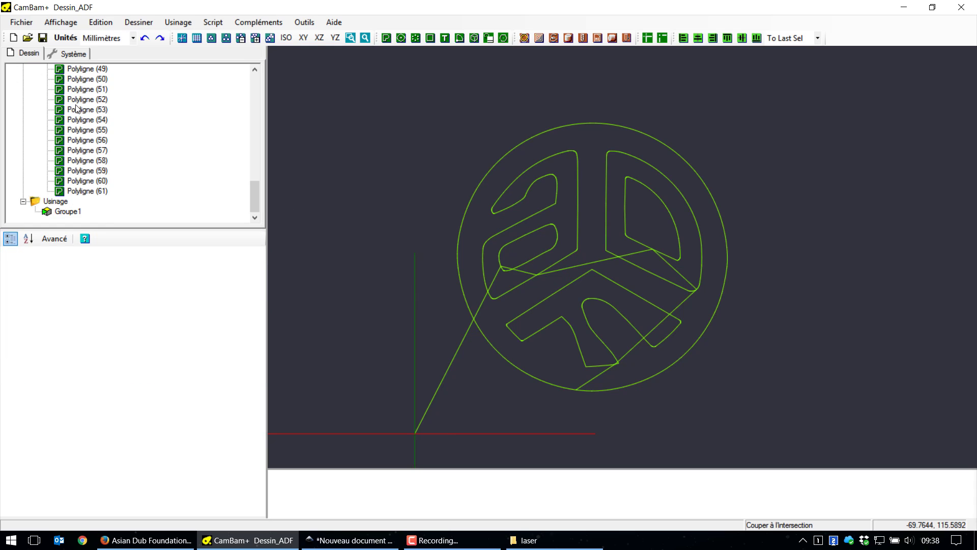
{"action": "scroll", "coordinate": [76, 115], "scroll_direction": "up", "scroll_amount": 20}
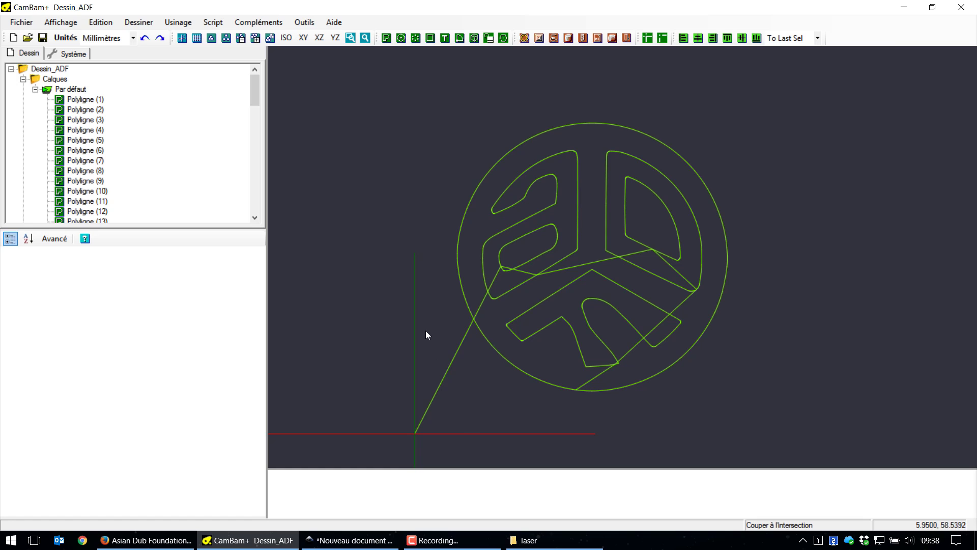
{"action": "left_click", "coordinate": [461, 344]}
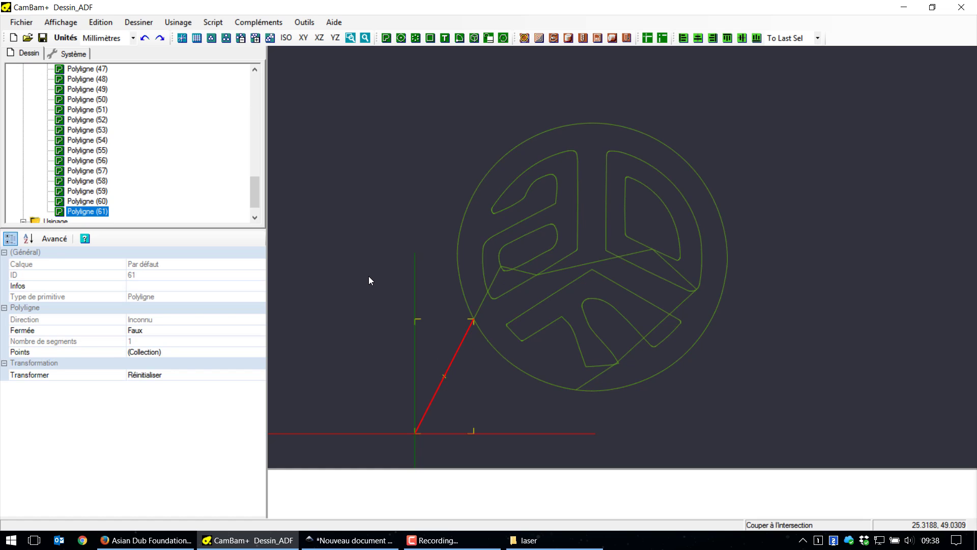
{"action": "key", "text": "Delete"}
{"action": "left_click", "coordinate": [487, 289]}
{"action": "key", "text": "Delete"}
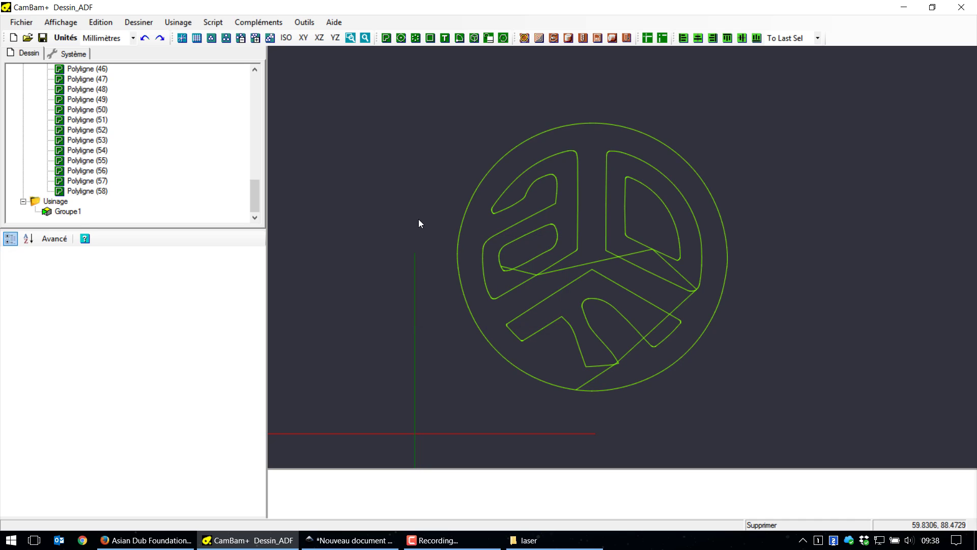
- Delete the travel line pieces running from the letter a to the D and across the D's lower bar
{"action": "key", "text": "Down"}
{"action": "key", "text": "Delete"}
{"action": "left_click", "coordinate": [559, 273]}
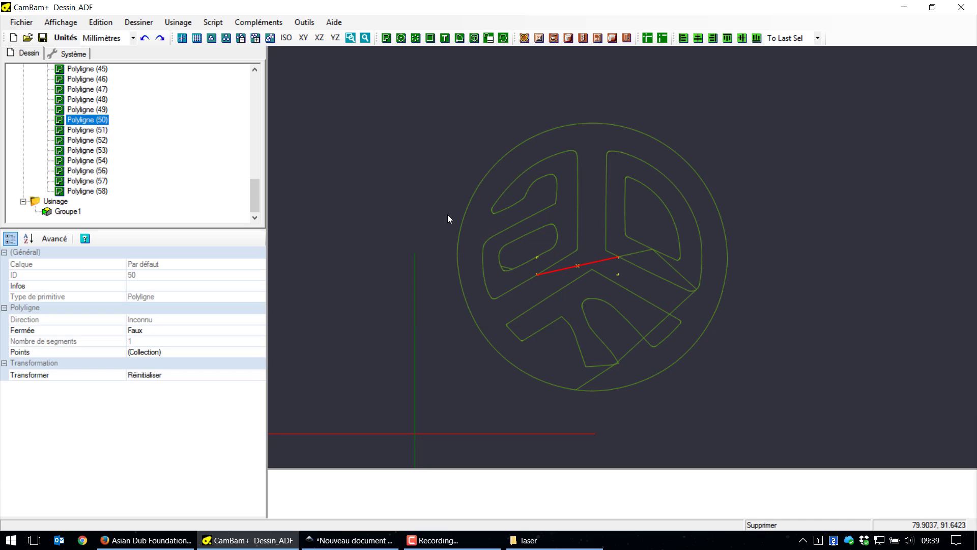
{"action": "key", "text": "Delete"}
{"action": "key", "text": "Delete"}
{"action": "left_click", "coordinate": [673, 267]}
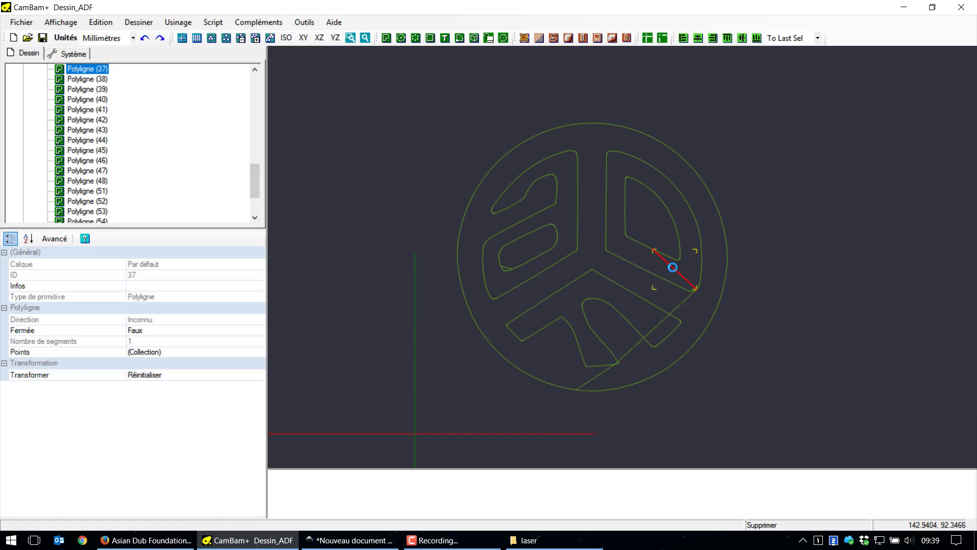
{"action": "key", "text": "Delete"}
- Delete the travel line pieces running from the D's lower corner across the bottom letter to the outer circle
{"action": "left_click", "coordinate": [677, 307]}
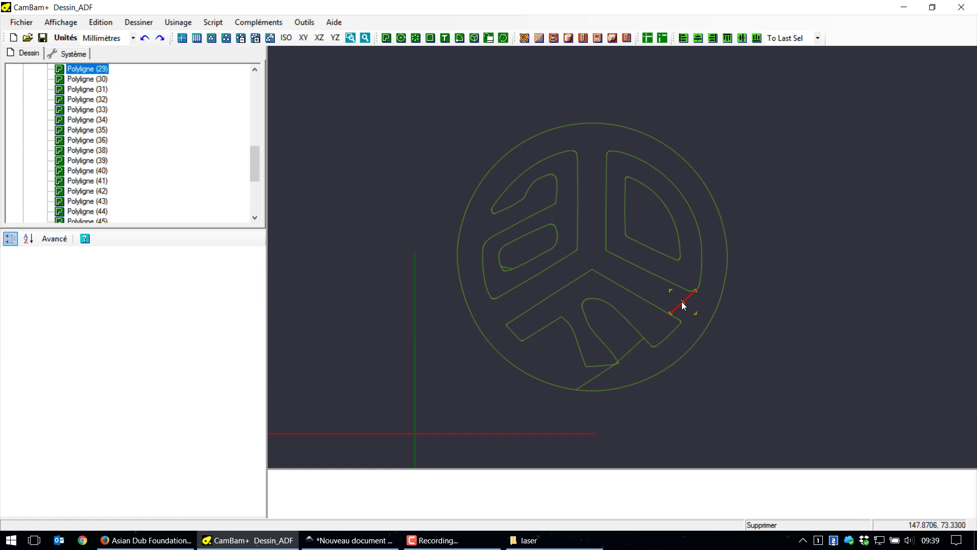
{"action": "key", "text": "Delete"}
{"action": "left_click", "coordinate": [637, 344]}
{"action": "left_click", "coordinate": [509, 276]}
{"action": "left_click", "coordinate": [606, 371]}
{"action": "key", "text": "Delete"}
- Delete the short leftover travel line cutting the corner at the foot of the bottom letter
{"action": "scroll", "coordinate": [617, 361], "scroll_direction": "up", "scroll_amount": 6}
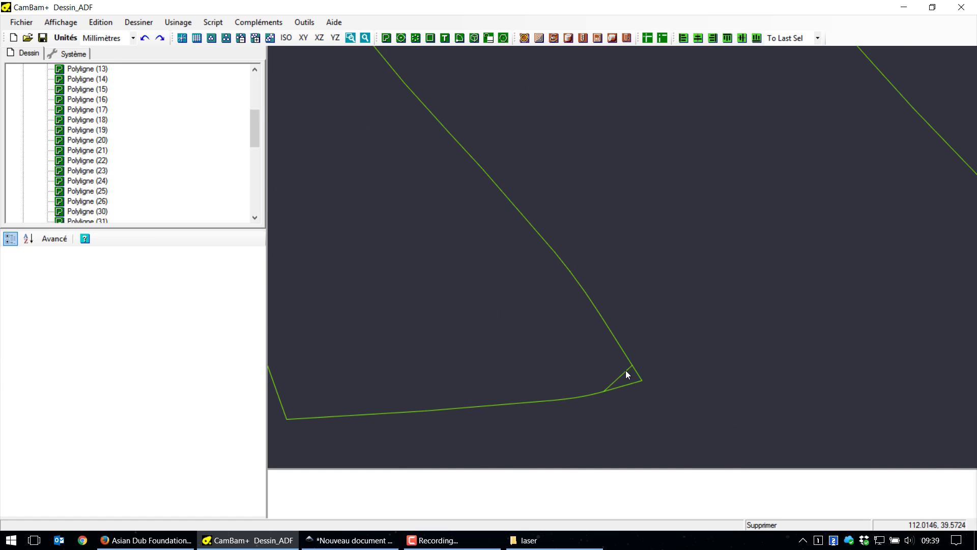
{"action": "left_click", "coordinate": [625, 371]}
{"action": "key", "text": "Delete"}
{"action": "key", "text": "Return"}
{"action": "scroll", "coordinate": [527, 352], "scroll_direction": "down", "scroll_amount": 6}
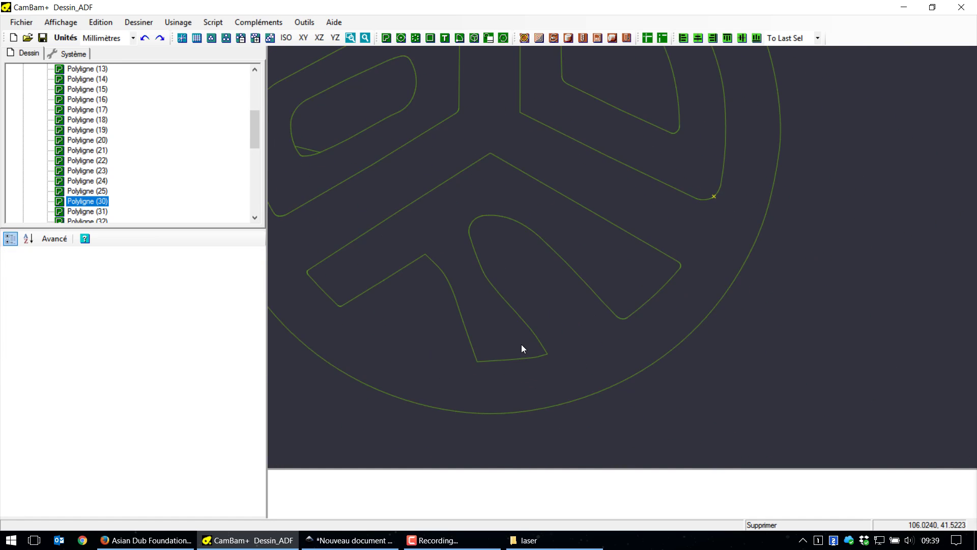
{"action": "left_click", "coordinate": [329, 195]}
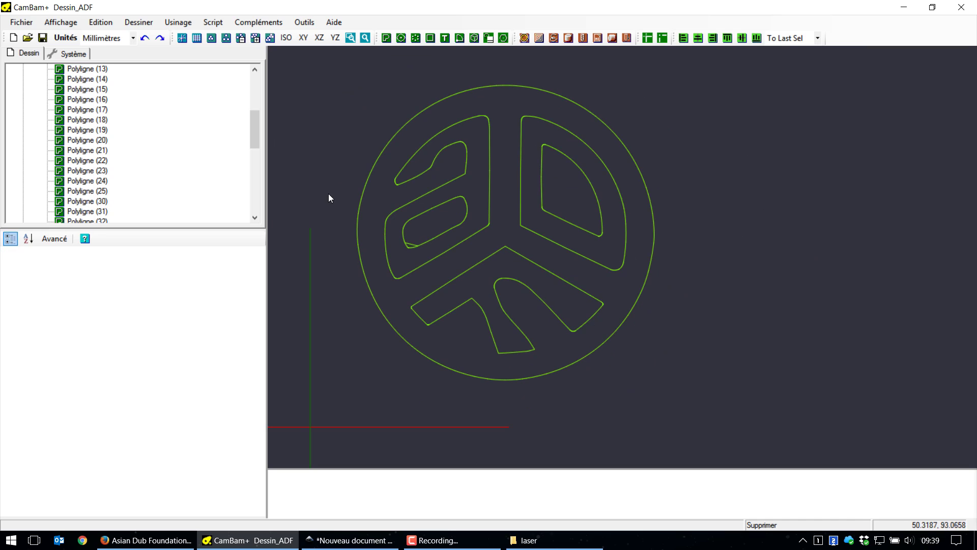
- Delete the leftover travel line cutting across the end of the letter a's lower opening
{"action": "scroll", "coordinate": [425, 264], "scroll_direction": "up", "scroll_amount": 5}
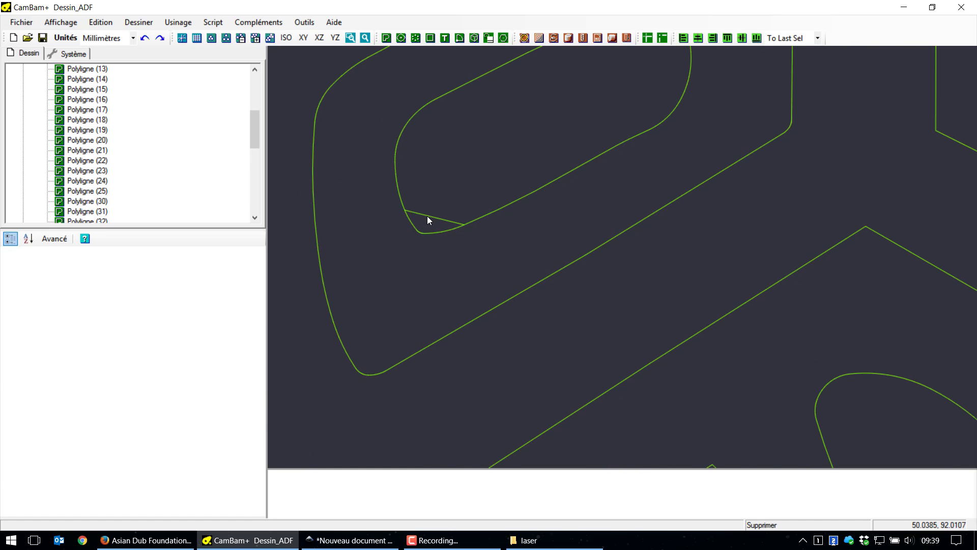
{"action": "left_click", "coordinate": [430, 218]}
{"action": "key", "text": "Delete"}
{"action": "key", "text": "Return"}
{"action": "scroll", "coordinate": [429, 218], "scroll_direction": "down", "scroll_amount": 4}
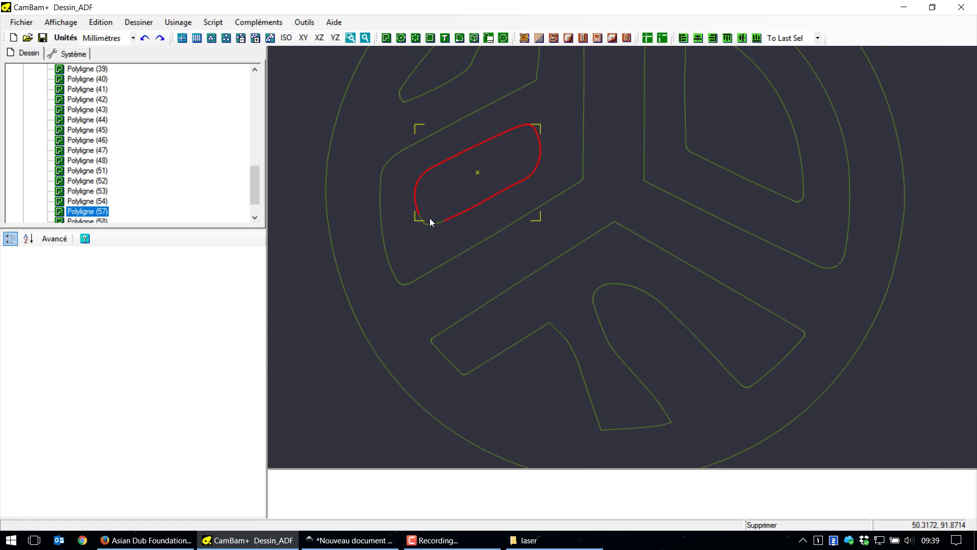
{"action": "scroll", "coordinate": [429, 218], "scroll_direction": "down", "scroll_amount": 3}
{"action": "scroll", "coordinate": [351, 164], "scroll_direction": "down", "scroll_amount": 3}
{"action": "left_click", "coordinate": [393, 248]}
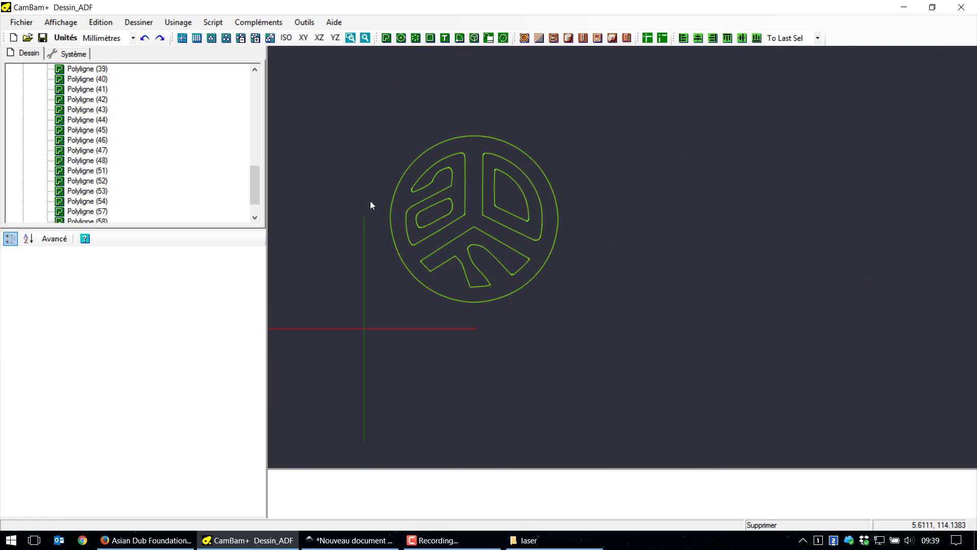
- Inspect which polylines form the letter a's outer contour and its enclosed lower opening by selecting them
{"action": "left_click_drag", "start_coordinate": [370, 200], "coordinate": [381, 260]}
{"action": "scroll", "coordinate": [462, 273], "scroll_direction": "up", "scroll_amount": 3}
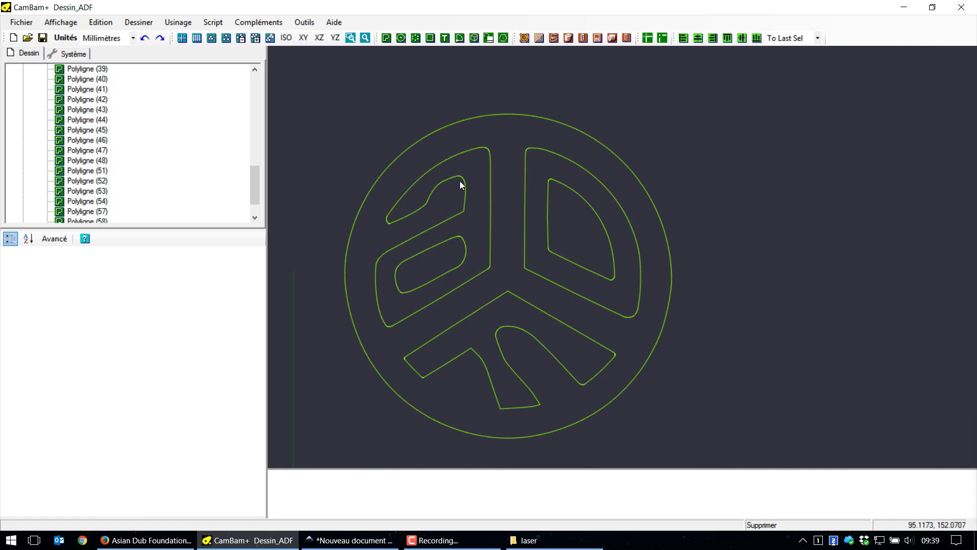
{"action": "left_click", "coordinate": [463, 199]}
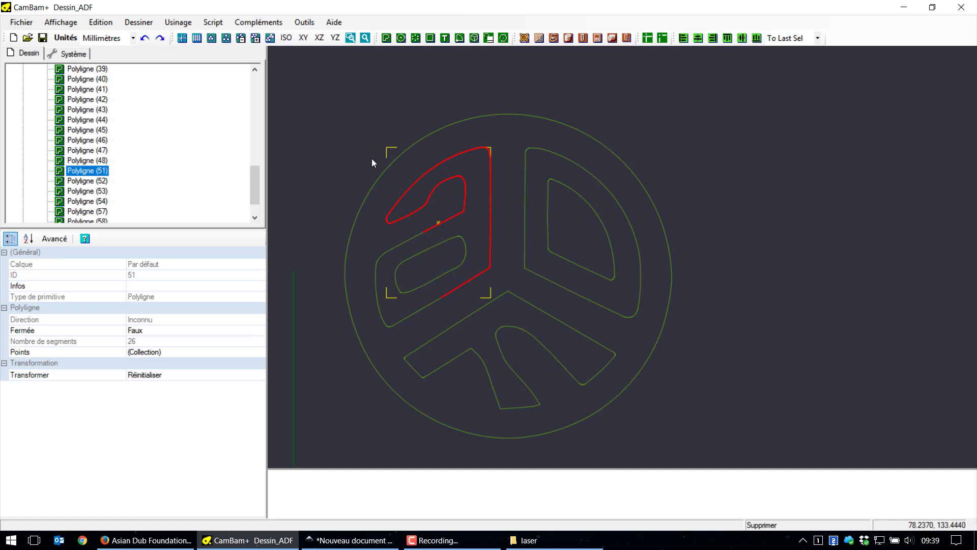
{"action": "left_click", "coordinate": [411, 238], "text": "ctrl"}
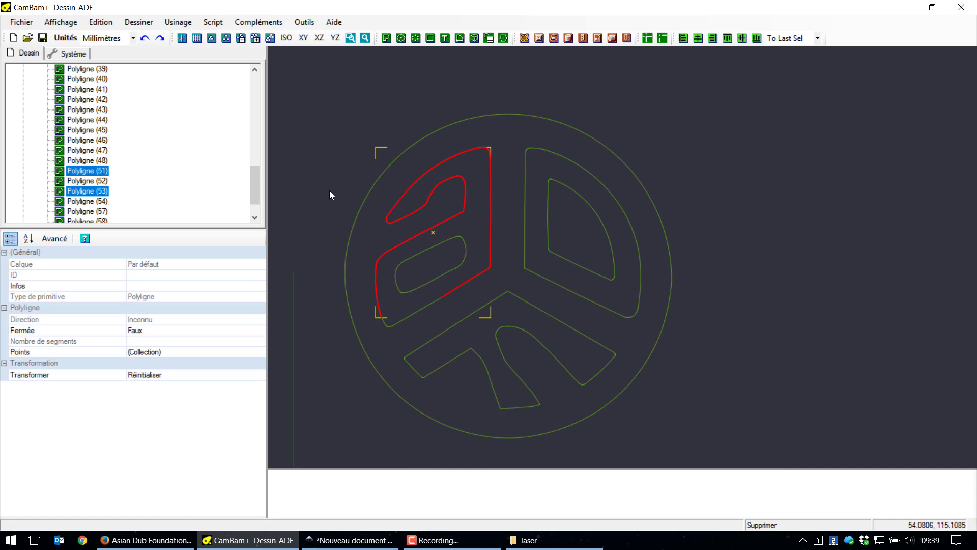
{"action": "left_click", "coordinate": [416, 311], "text": "ctrl"}
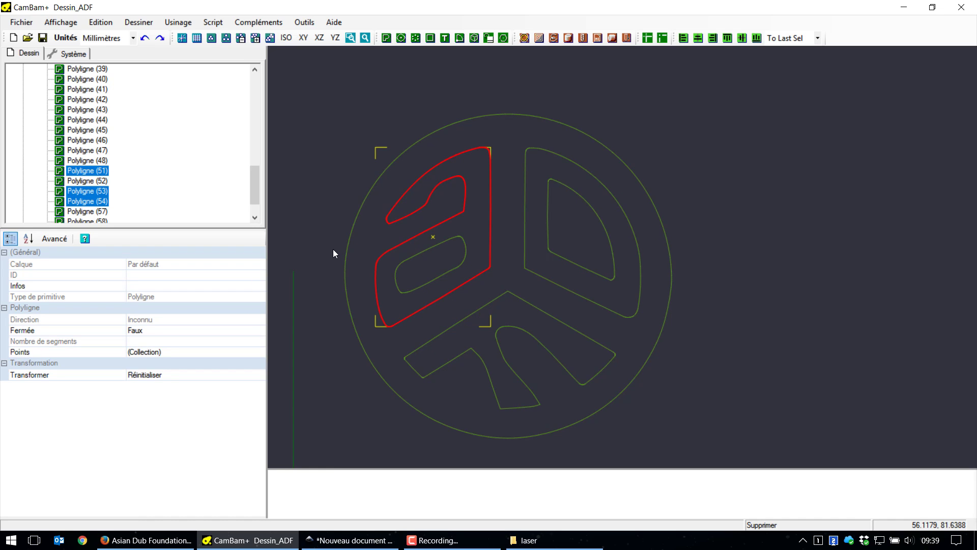
{"action": "left_click", "coordinate": [429, 283]}
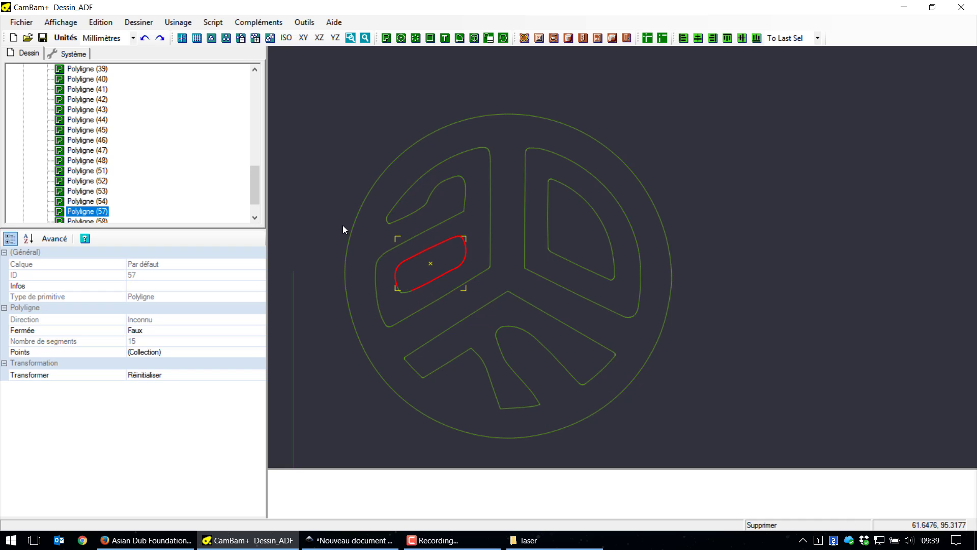
{"action": "left_click", "coordinate": [408, 289], "text": "ctrl"}
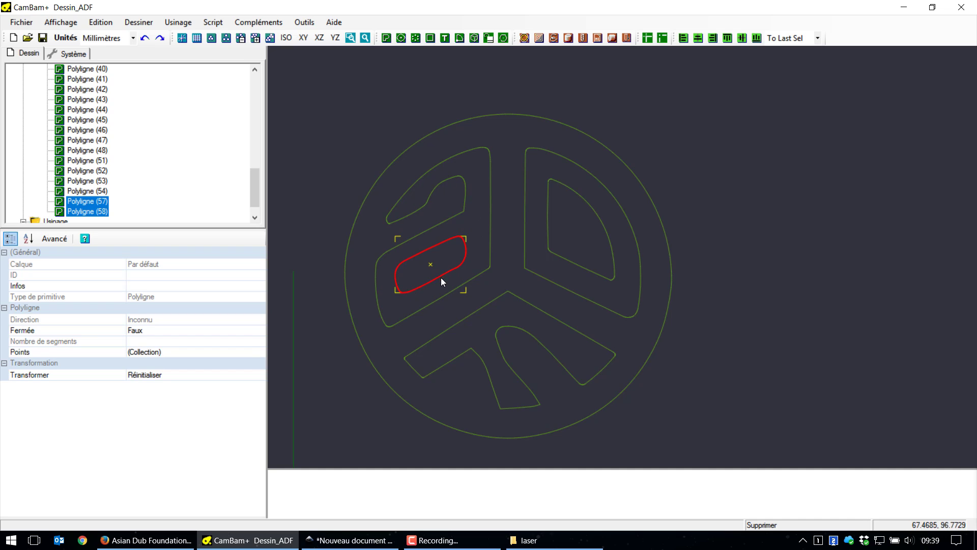
- Switch to Firefox, examine the stencil-style logo on the Backstreetmerch Asian Dub Foundation T-shirt, and return to CamBam
{"action": "left_click", "coordinate": [146, 540]}
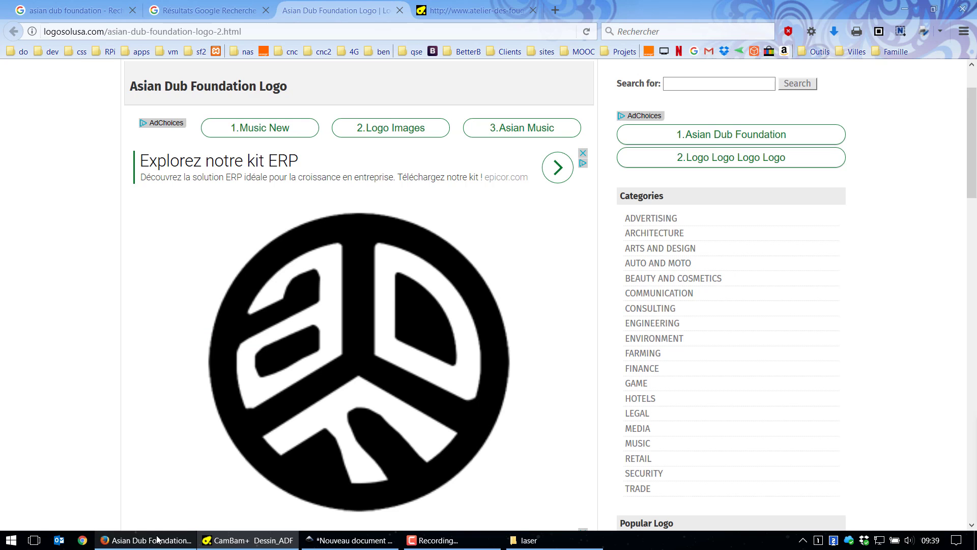
{"action": "left_click", "coordinate": [197, 5]}
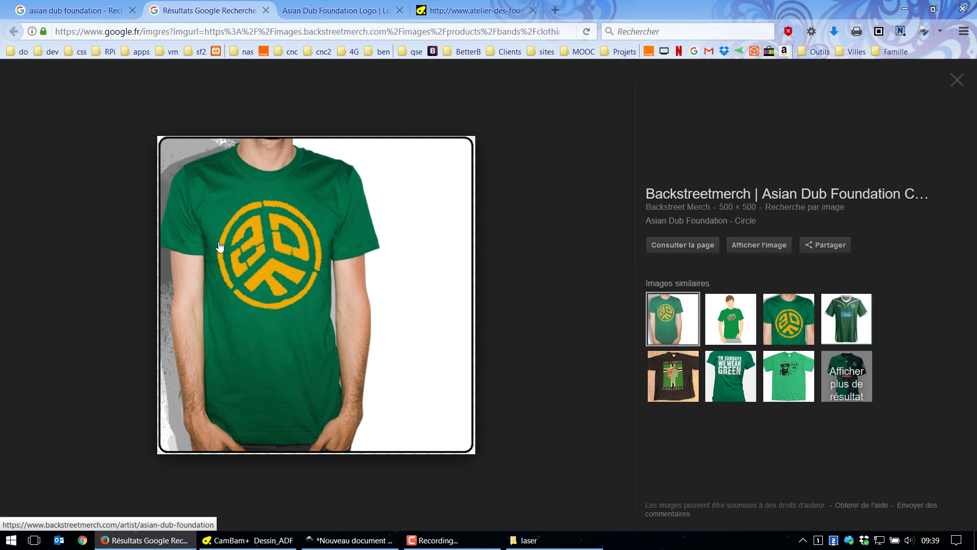
{"action": "left_click", "coordinate": [265, 258]}
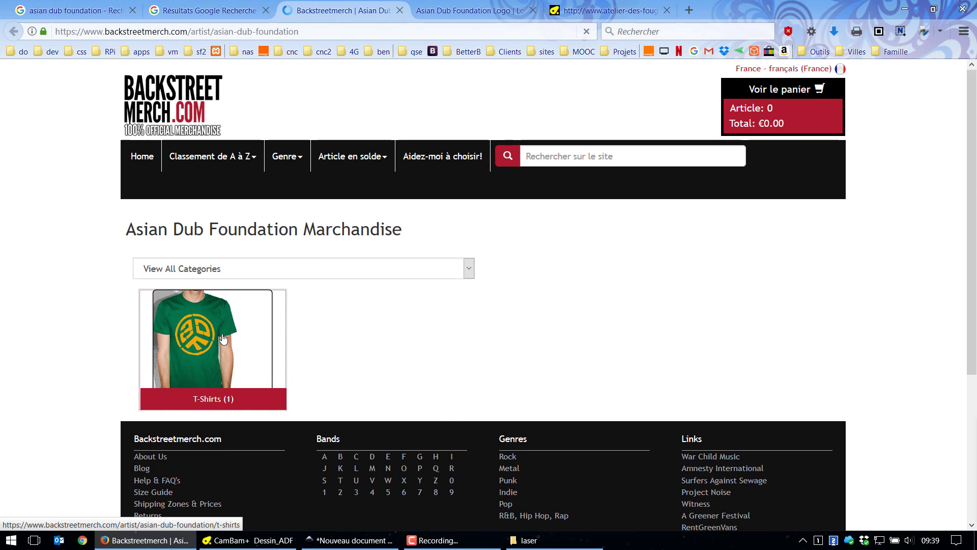
{"action": "left_click", "coordinate": [223, 339]}
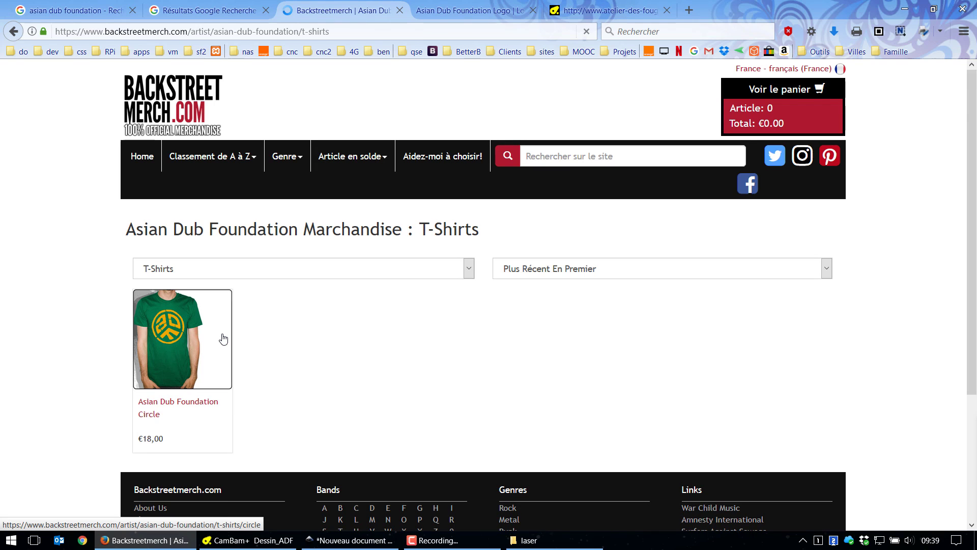
{"action": "left_click", "coordinate": [239, 11]}
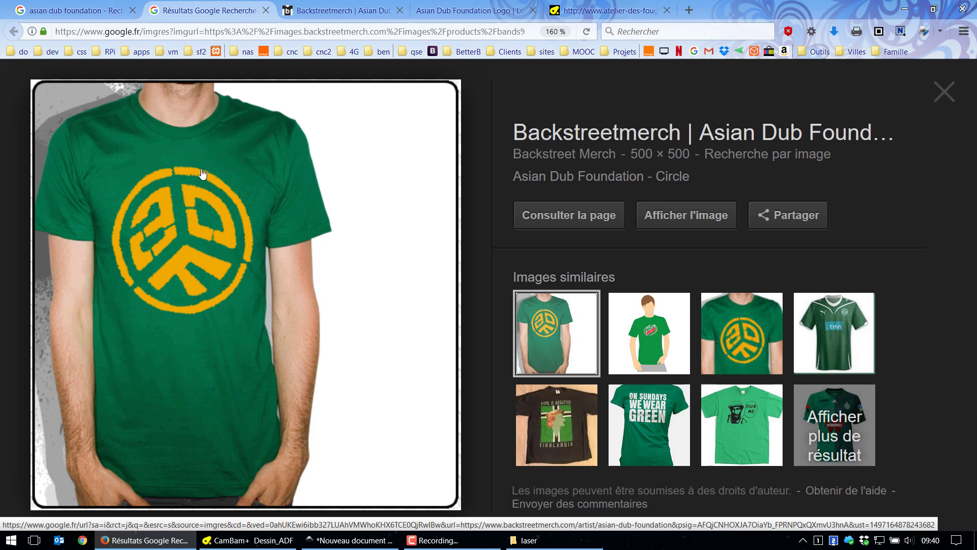
{"action": "scroll", "coordinate": [187, 260], "scroll_direction": "down", "scroll_amount": 4}
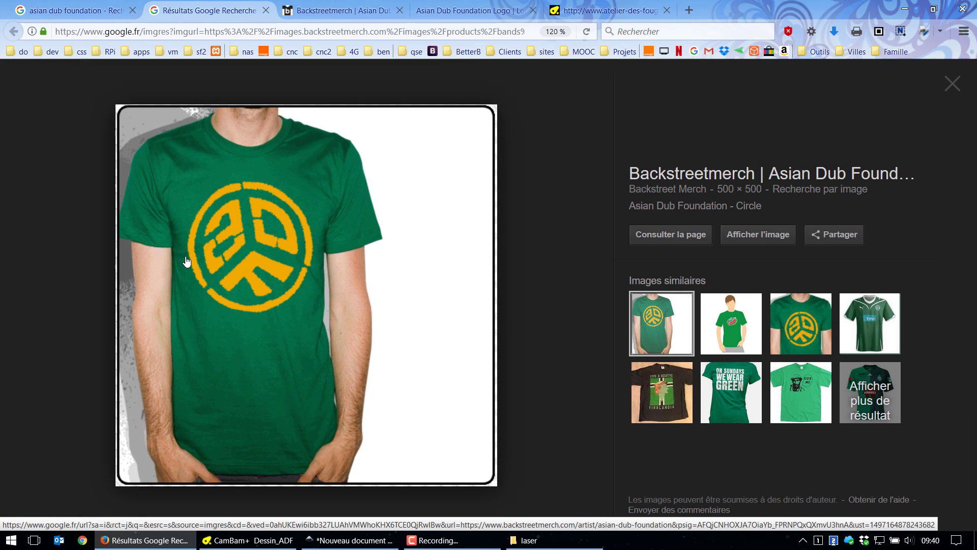
{"action": "scroll", "coordinate": [187, 260], "scroll_direction": "down", "scroll_amount": 1}
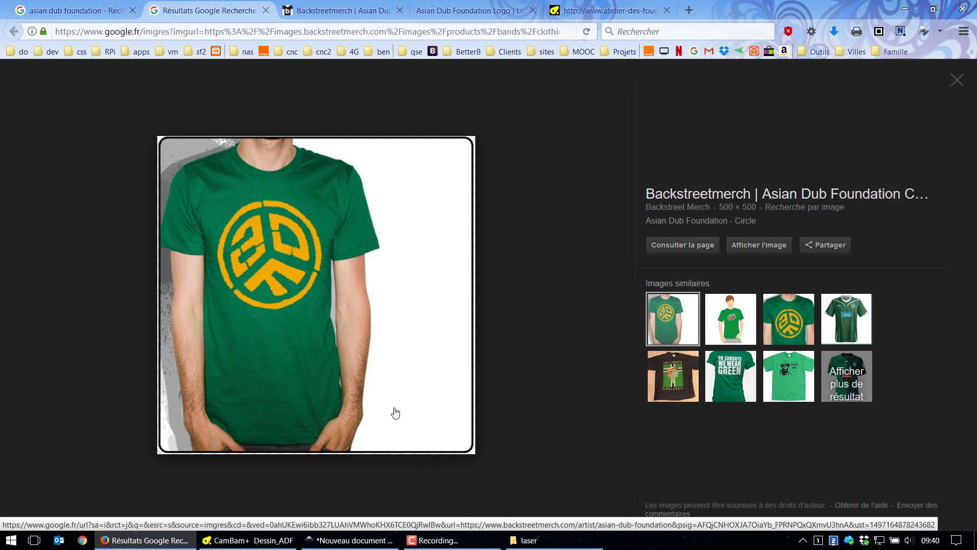
{"action": "left_click", "coordinate": [277, 541]}
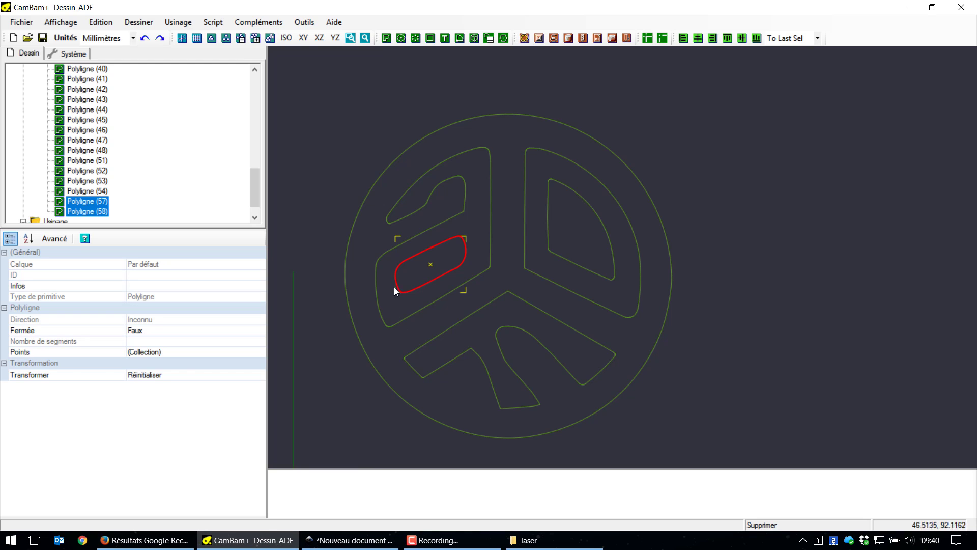
- Draw a thin horizontal rectangle about 52 mm wide and 4 mm high above the logo
{"action": "left_click", "coordinate": [322, 279]}
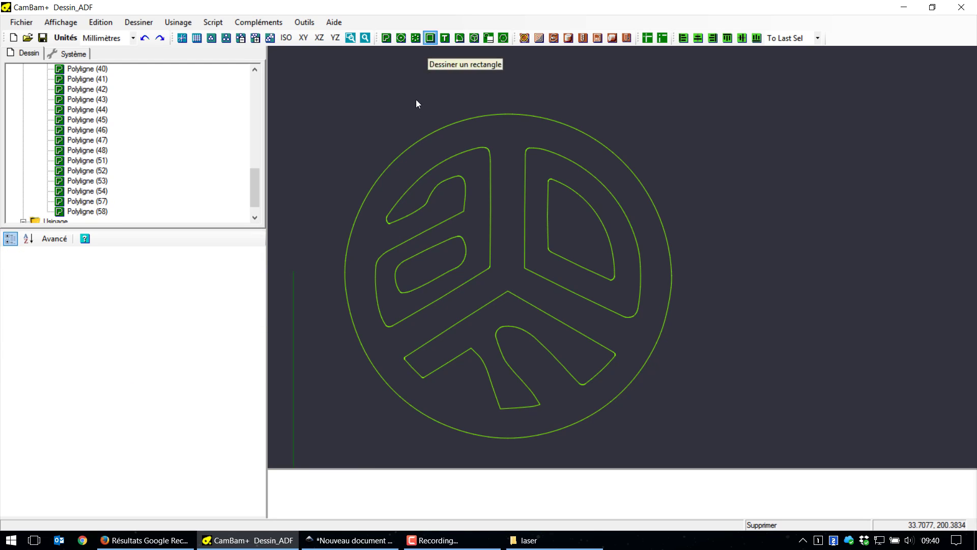
{"action": "left_click", "coordinate": [430, 38]}
{"action": "left_click", "coordinate": [331, 90]}
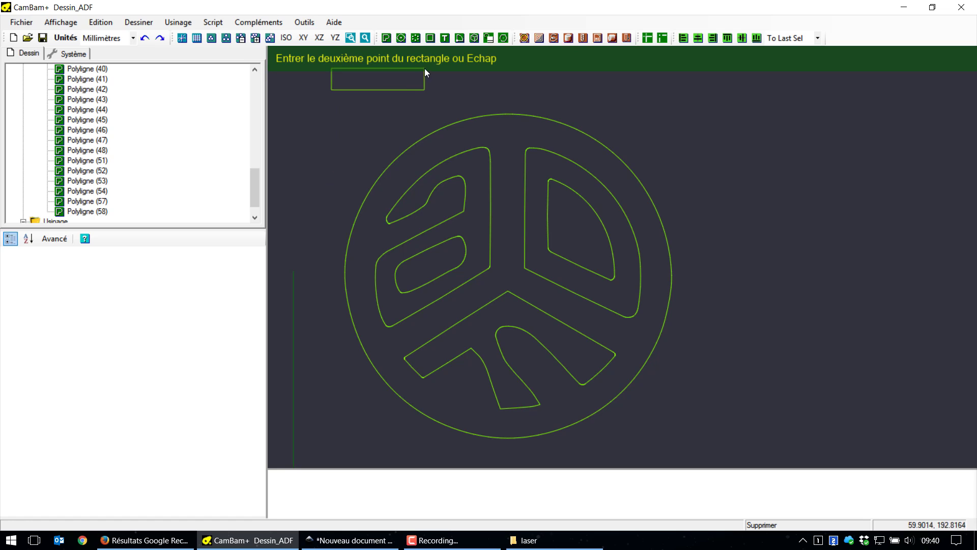
{"action": "left_click", "coordinate": [446, 98]}
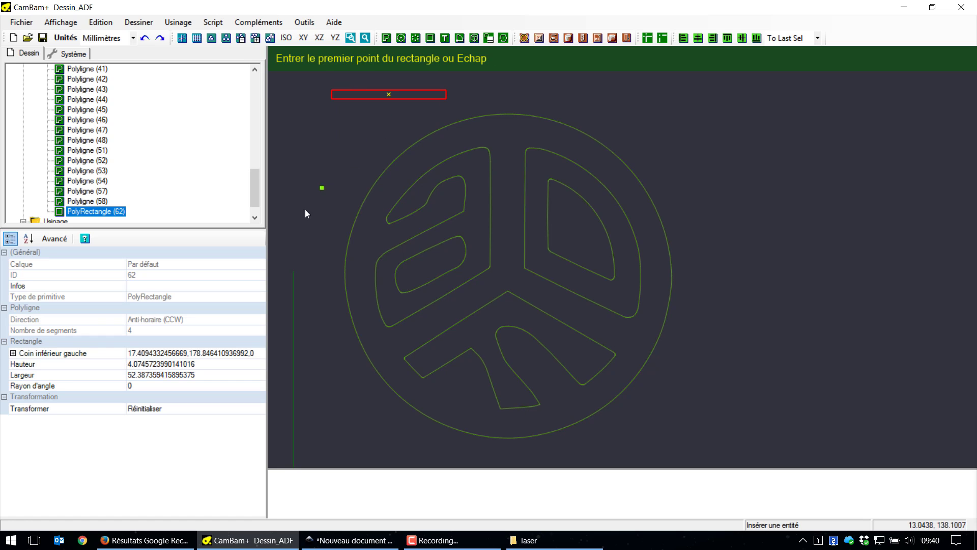
- Set the rectangle's width to 40 mm and height to 2 mm, and end the rectangle command
{"action": "left_click", "coordinate": [201, 374]}
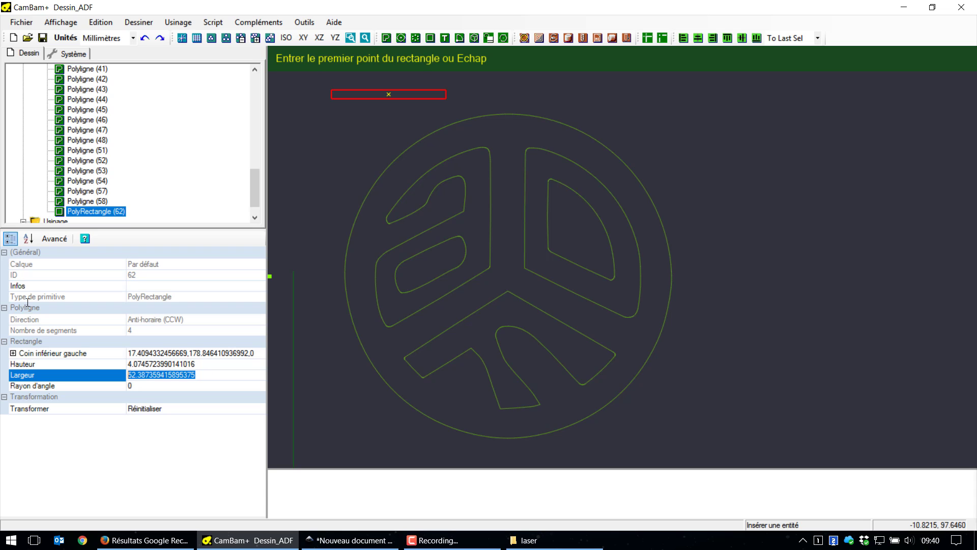
{"action": "type", "text": "40"}
{"action": "key", "text": "Return"}
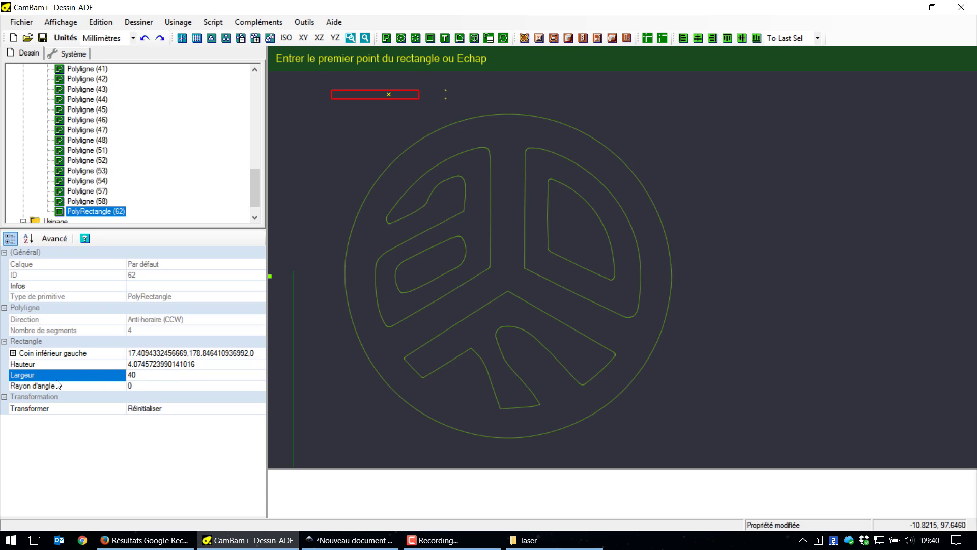
{"action": "left_click", "coordinate": [230, 364]}
{"action": "type", "text": "2"}
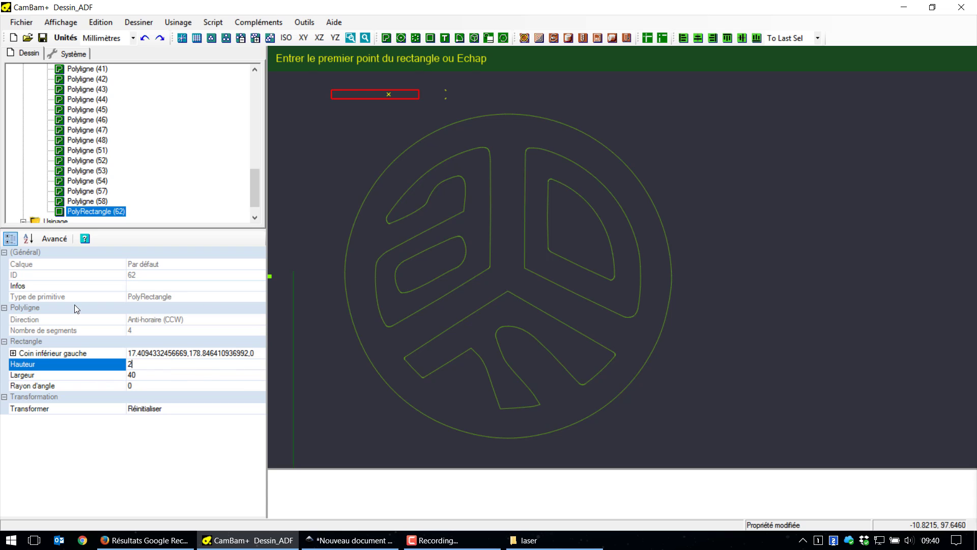
{"action": "key", "text": "Return"}
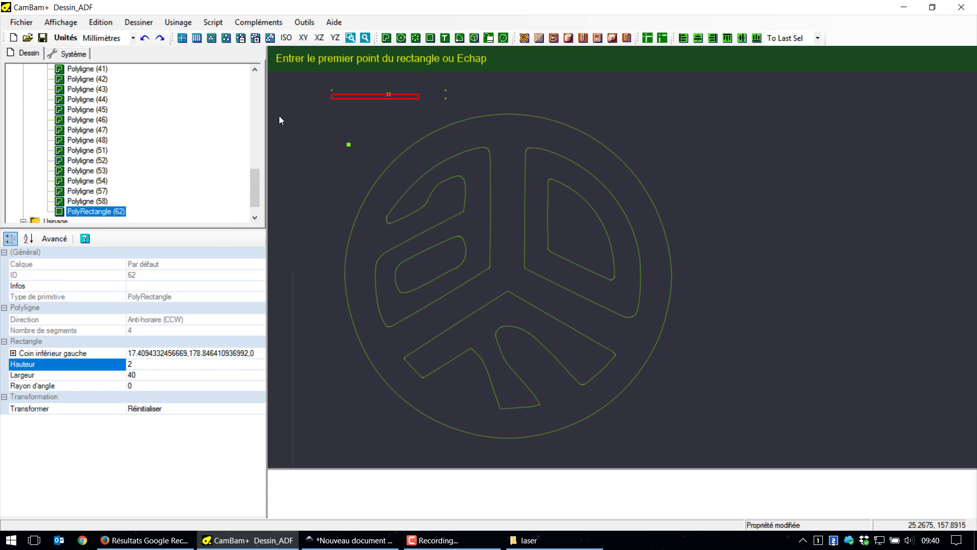
{"action": "key", "text": "Escape"}
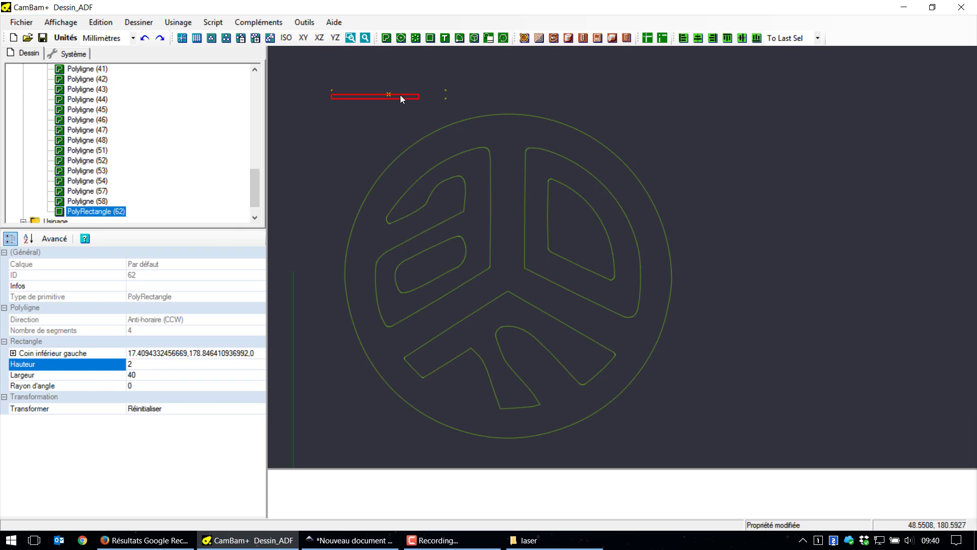
- Move the rectangle onto the letter a's lower opening and rotate it clockwise about Z to a steep diagonal across the opening
{"action": "left_click_drag", "start_coordinate": [400, 94], "coordinate": [450, 261]}
{"action": "key", "text": "ctrl+r"}
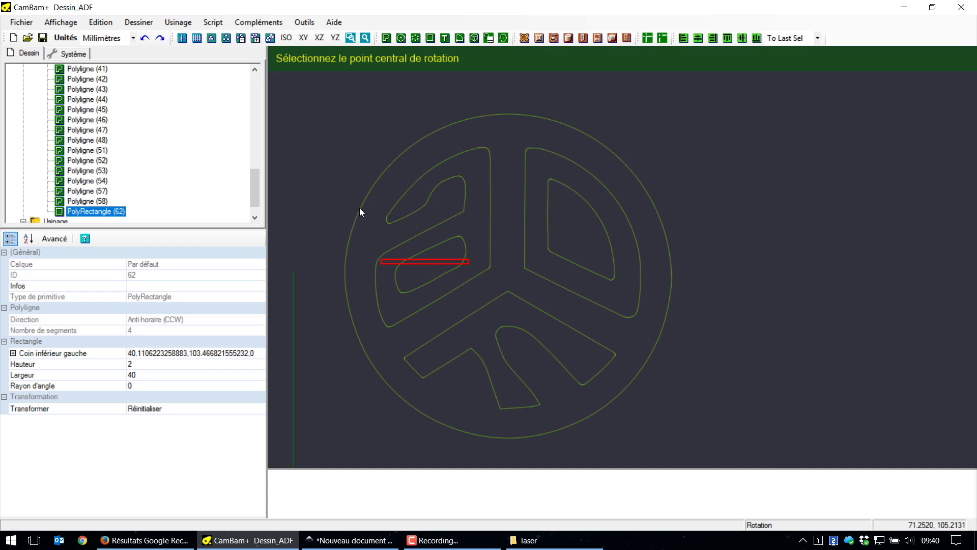
{"action": "left_click", "coordinate": [446, 259]}
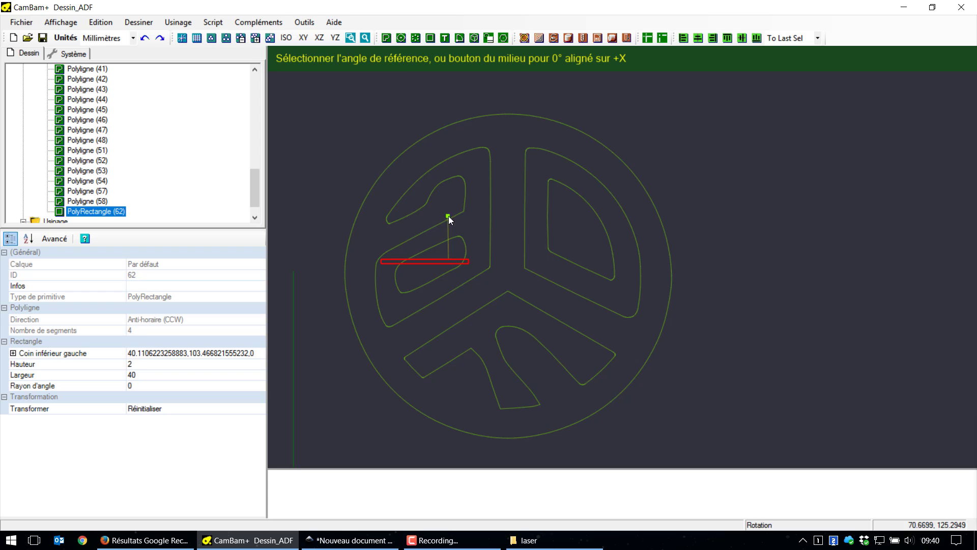
{"action": "left_click", "coordinate": [448, 215]}
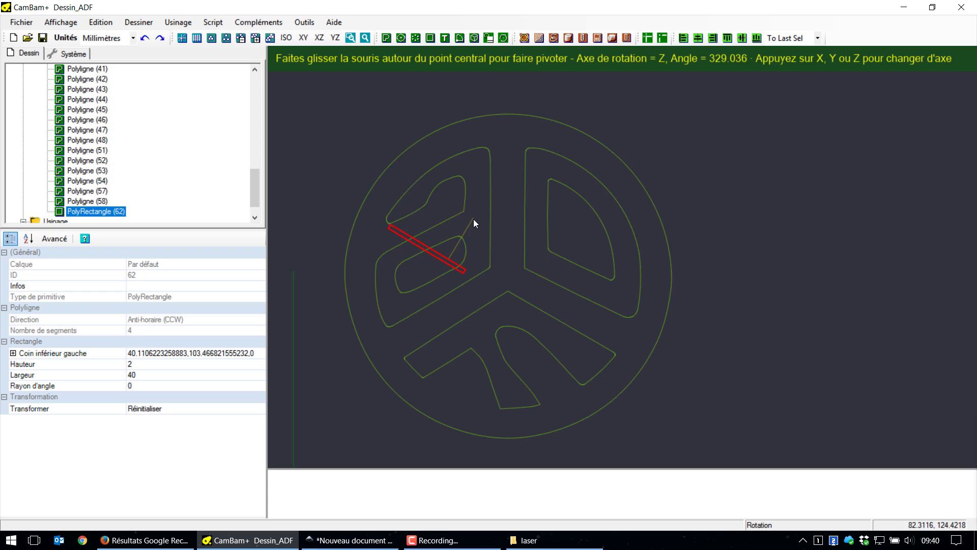
{"action": "left_click", "coordinate": [485, 247]}
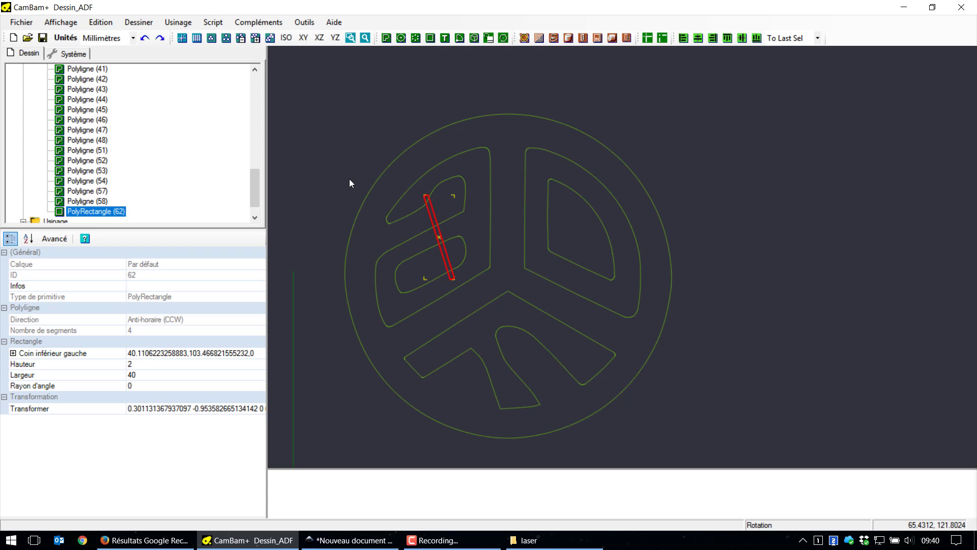
- Move the rectangle down across the letter a's lower opening, and check its placement against the T-shirt logo in Firefox before returning to CamBam
{"action": "key", "text": "ctrl+m"}
{"action": "left_click", "coordinate": [437, 225]}
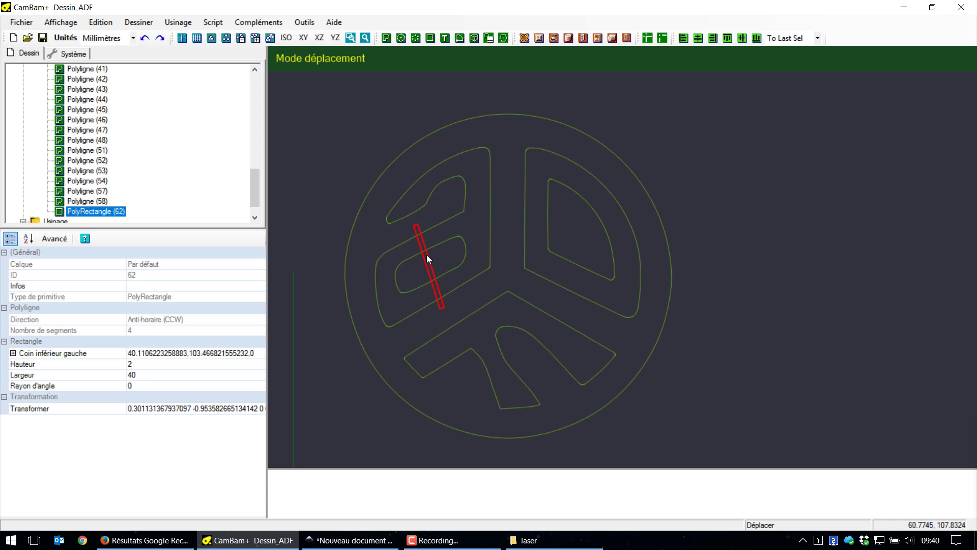
{"action": "left_click", "coordinate": [426, 255]}
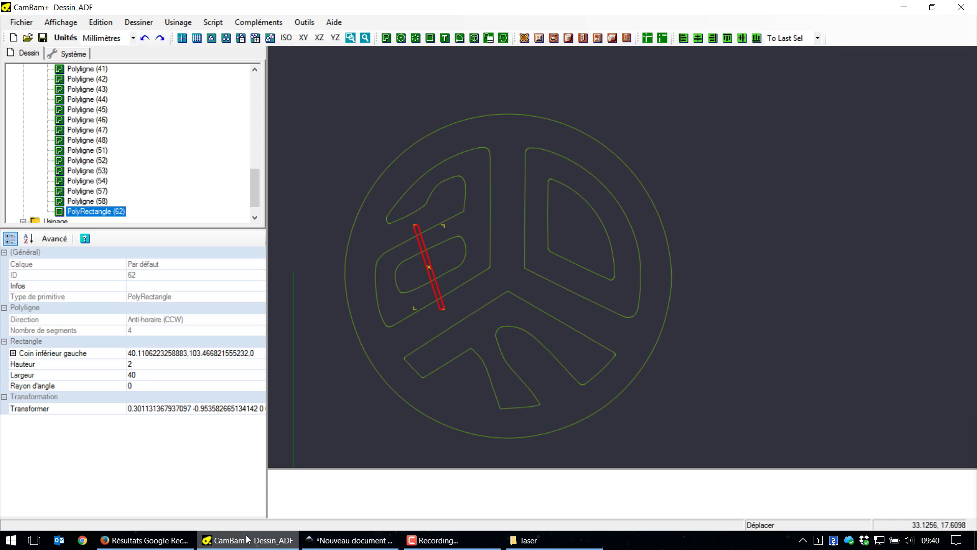
{"action": "left_click", "coordinate": [146, 540]}
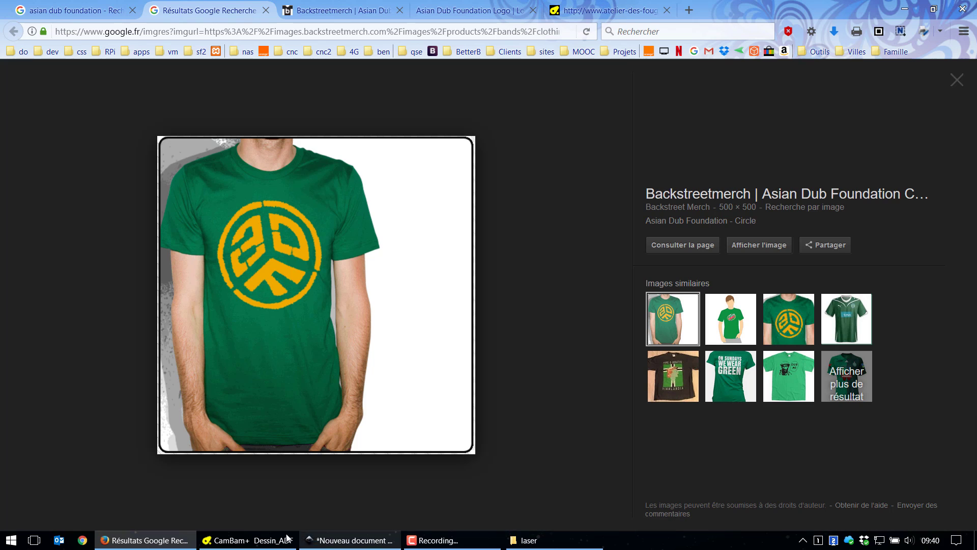
{"action": "left_click", "coordinate": [266, 542]}
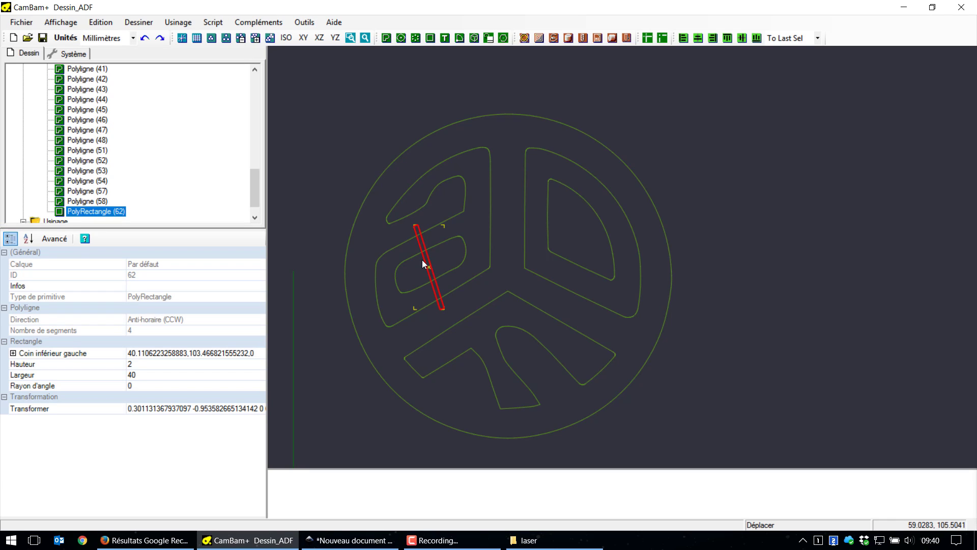
- Set the bridge rectangle's height to 3 mm and shift it slightly toward the outer side of the letter a
{"action": "left_click", "coordinate": [151, 366]}
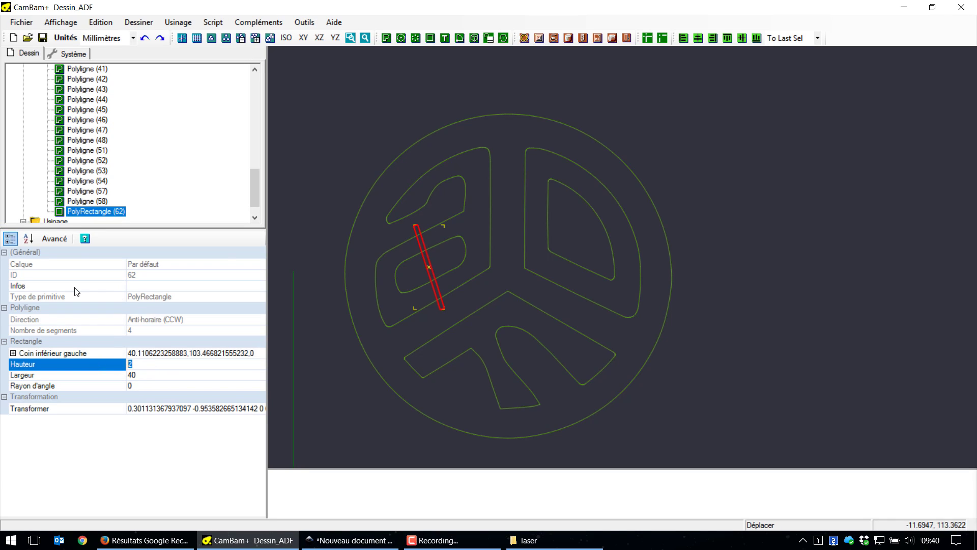
{"action": "type", "text": "3"}
{"action": "key", "text": "Return"}
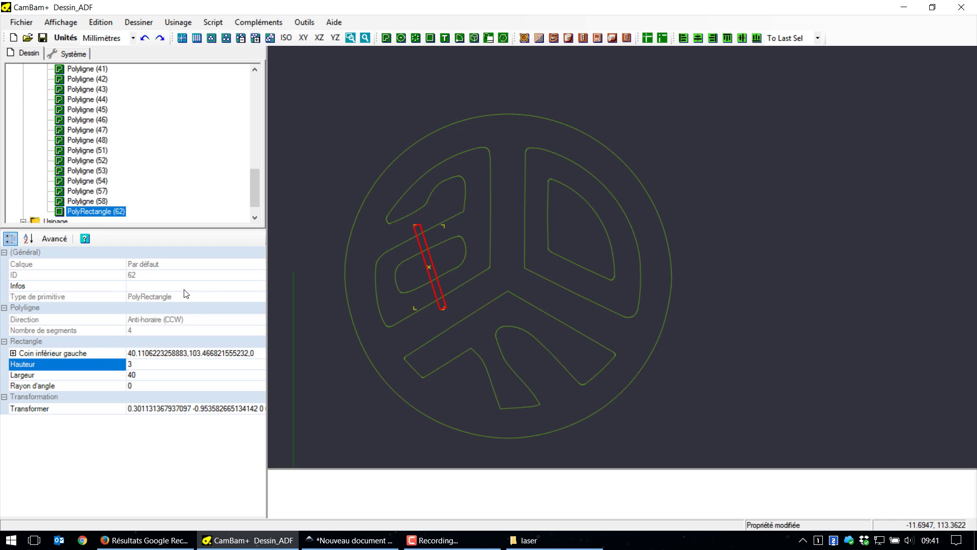
{"action": "key", "text": "ctrl+m"}
{"action": "left_click", "coordinate": [422, 261]}
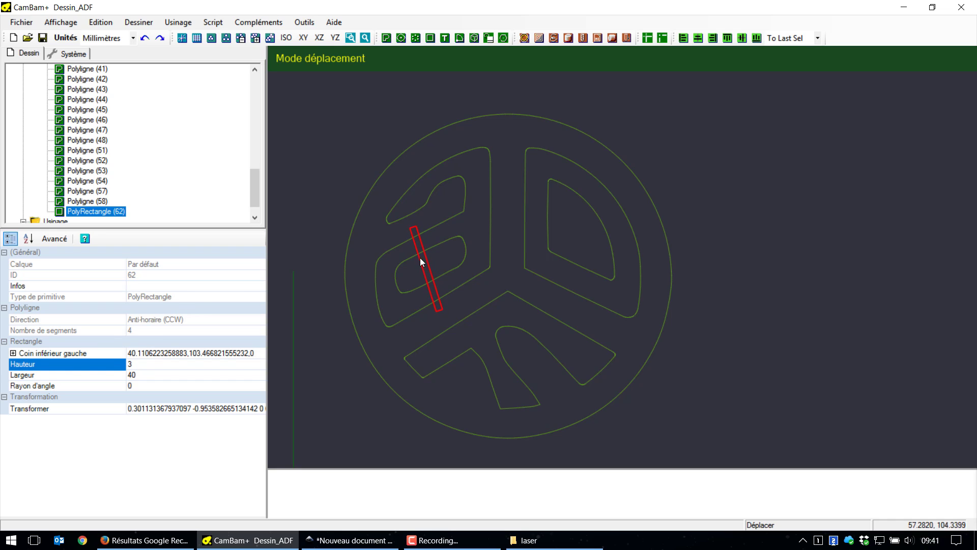
{"action": "left_click", "coordinate": [417, 259]}
- Check the T-shirt logo in Firefox, return to CamBam, duplicate the bridge rectangle and set the copy's width to 20 mm
{"action": "left_click", "coordinate": [144, 540]}
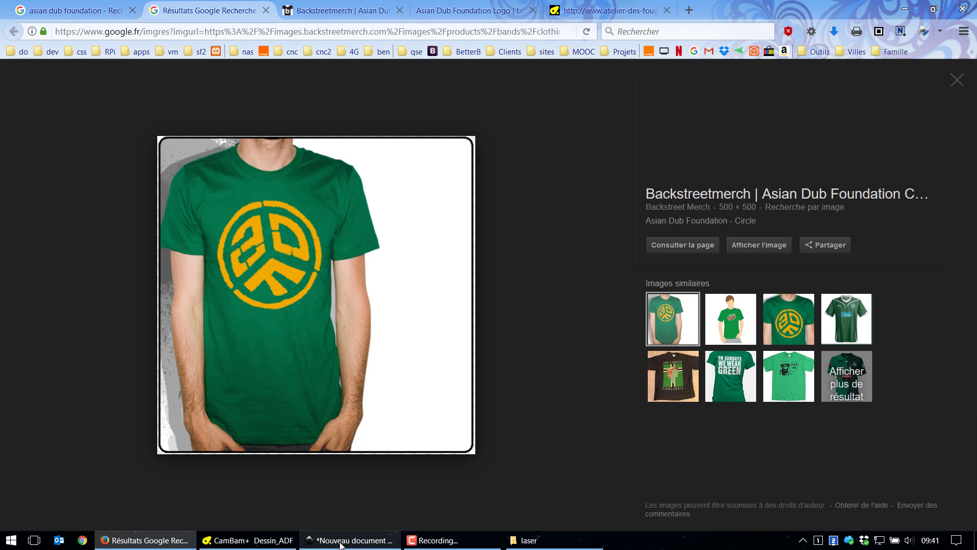
{"action": "left_click", "coordinate": [256, 545]}
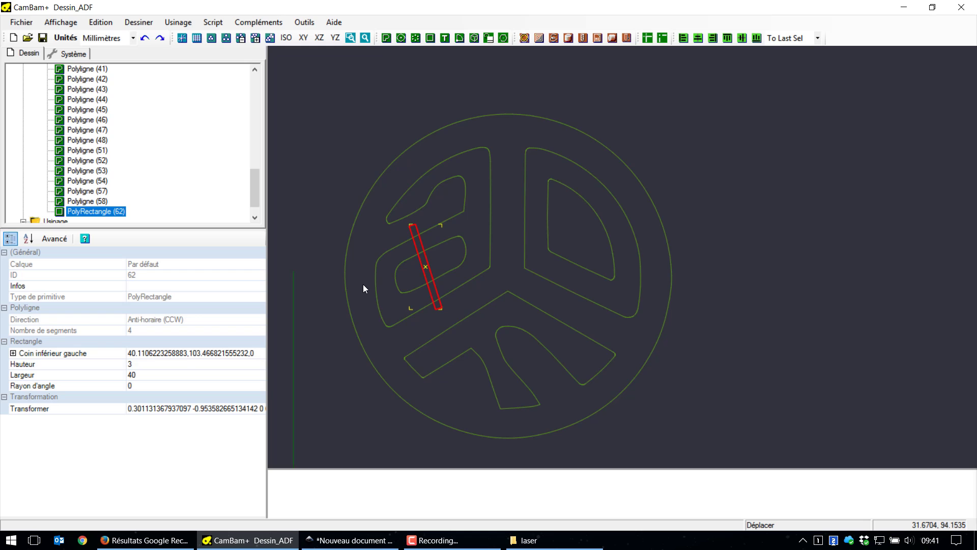
{"action": "key", "text": "ctrl+v"}
{"action": "left_click", "coordinate": [160, 366]}
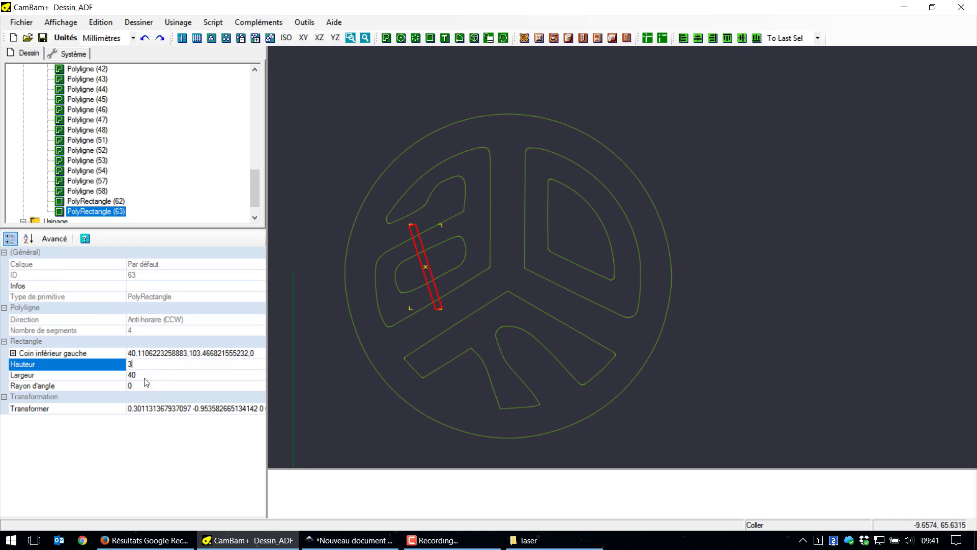
{"action": "left_click", "coordinate": [144, 377]}
{"action": "type", "text": "20"}
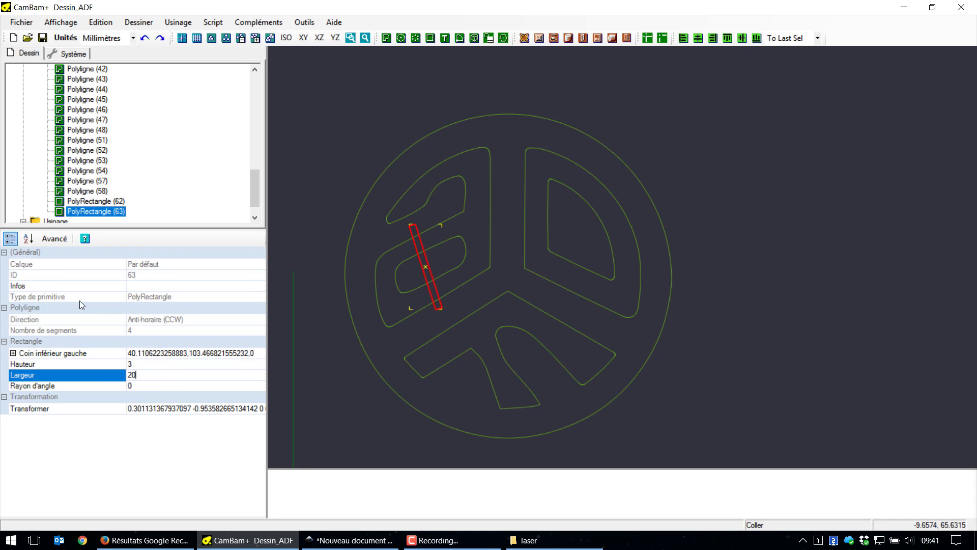
{"action": "key", "text": "BackSpace"}
{"action": "key", "text": "BackSpace"}
{"action": "type", "text": "15"}
{"action": "key", "text": "Return"}
{"action": "left_click", "coordinate": [93, 371]}
{"action": "type", "text": "20"}
{"action": "key", "text": "Return"}
- Move the short rectangle onto the letter a's inner vertical stroke beside the lower opening and rotate it about Z to slope gently upward across it
{"action": "key", "text": "ctrl+m"}
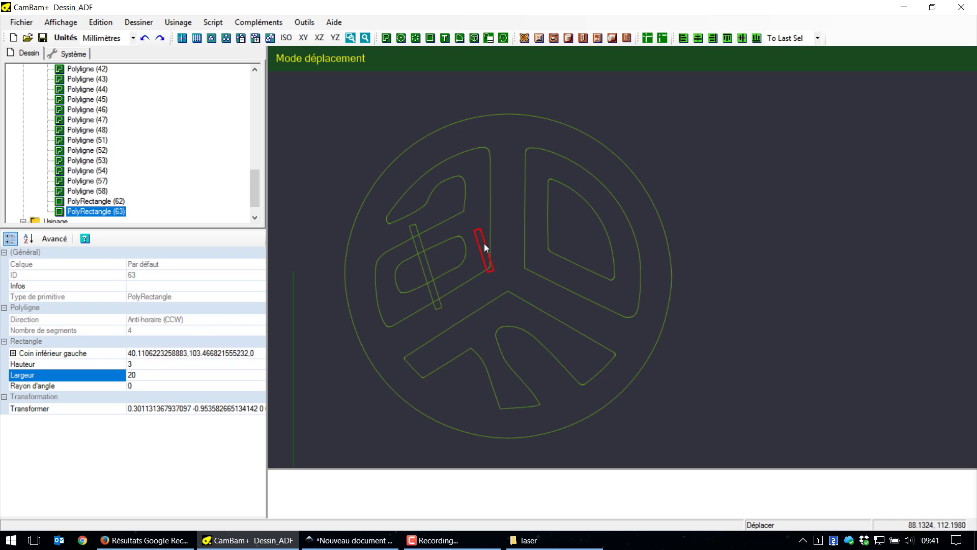
{"action": "left_click", "coordinate": [478, 249]}
{"action": "key", "text": "ctrl+r"}
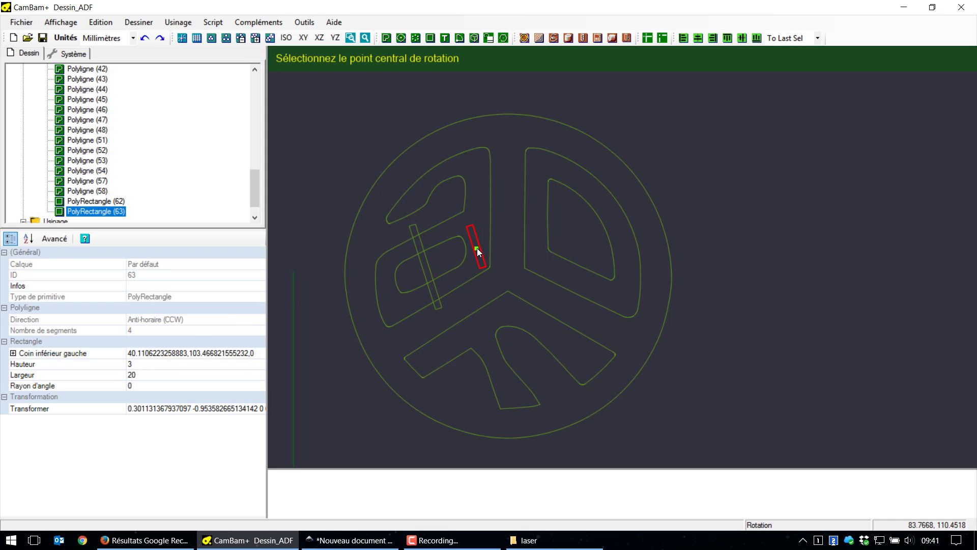
{"action": "left_click", "coordinate": [478, 248]}
{"action": "left_click", "coordinate": [480, 242]}
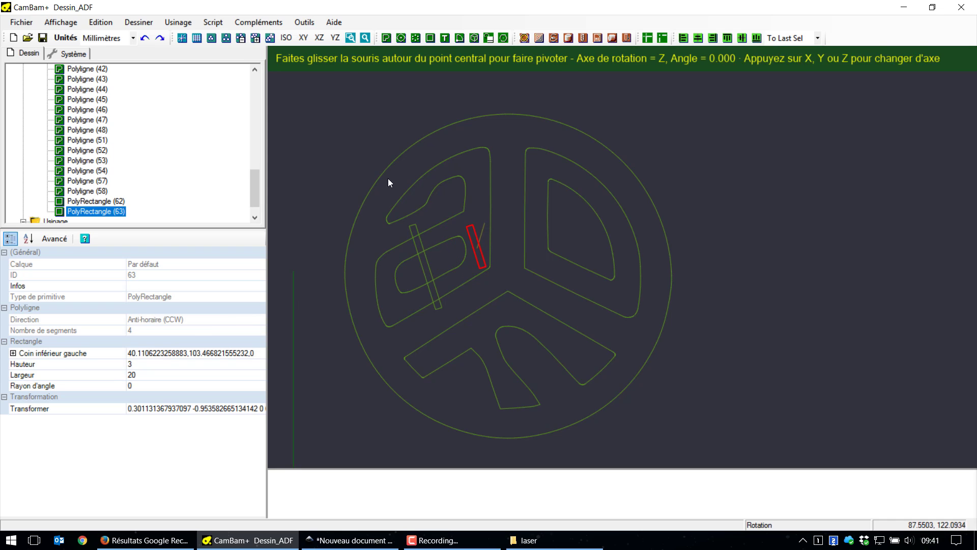
{"action": "left_click", "coordinate": [506, 252]}
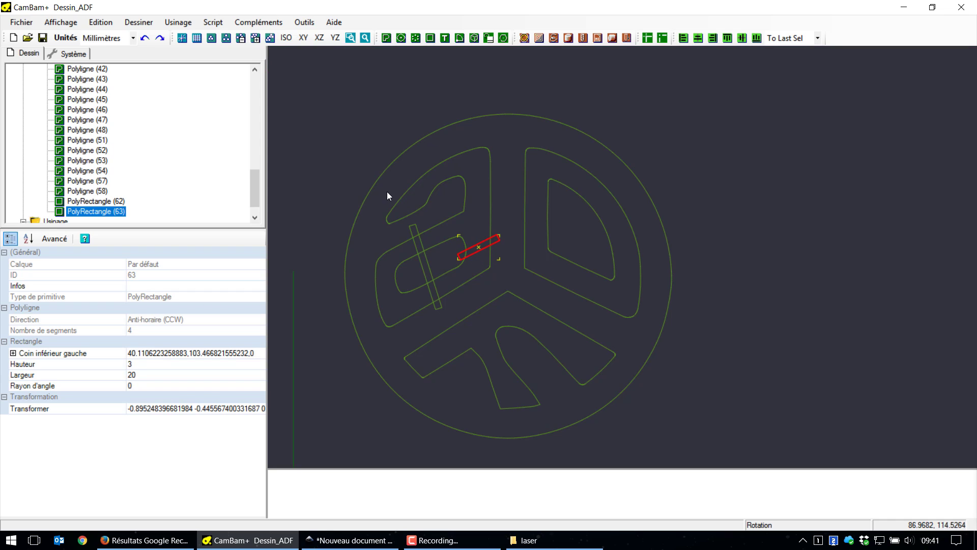
{"action": "key", "text": "ctrl+m"}
{"action": "key", "text": "Escape"}
{"action": "left_click", "coordinate": [408, 179]}
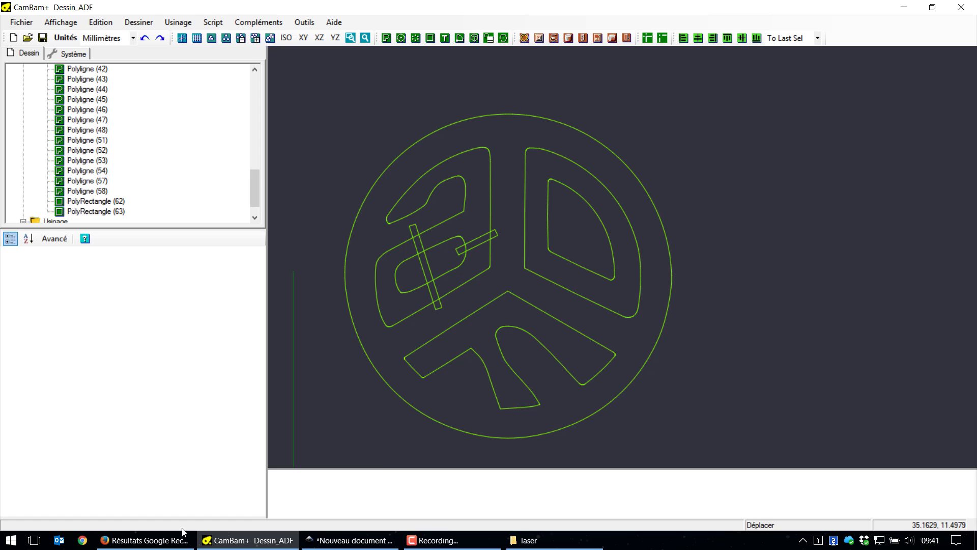
- Check the T-shirt logo in Firefox, and in CamBam place a copy of the short bridge across the D's curved stroke, rotated slightly steeper
{"action": "left_click", "coordinate": [145, 540]}
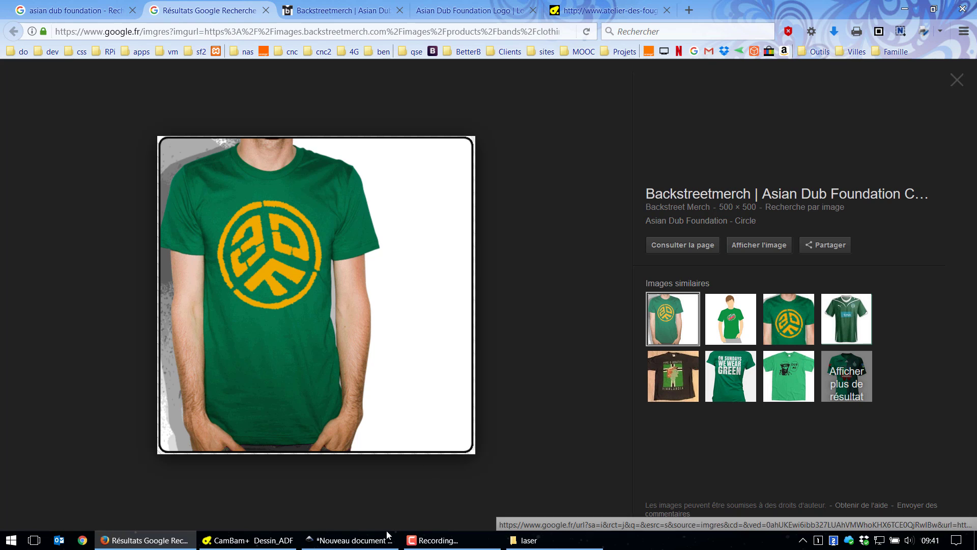
{"action": "left_click", "coordinate": [248, 540]}
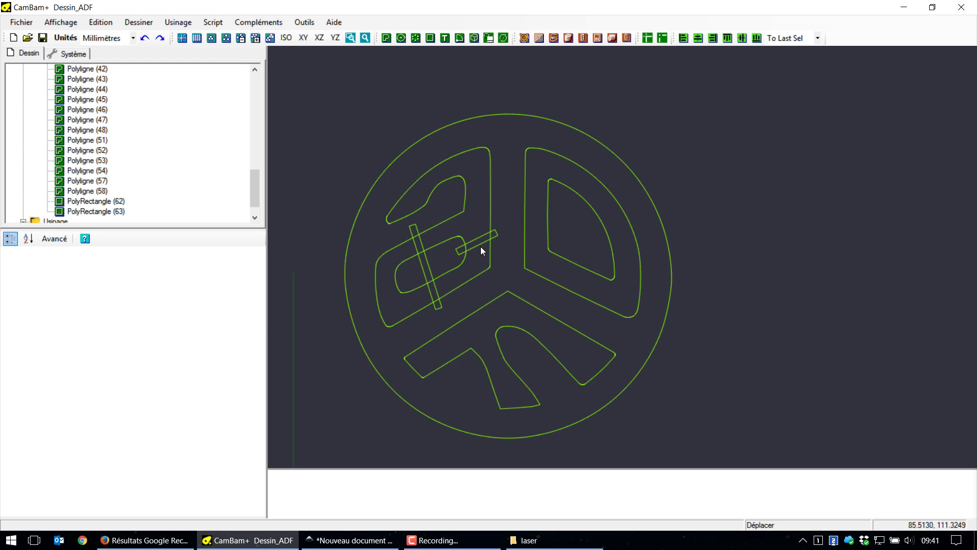
{"action": "key", "text": "ctrl+v"}
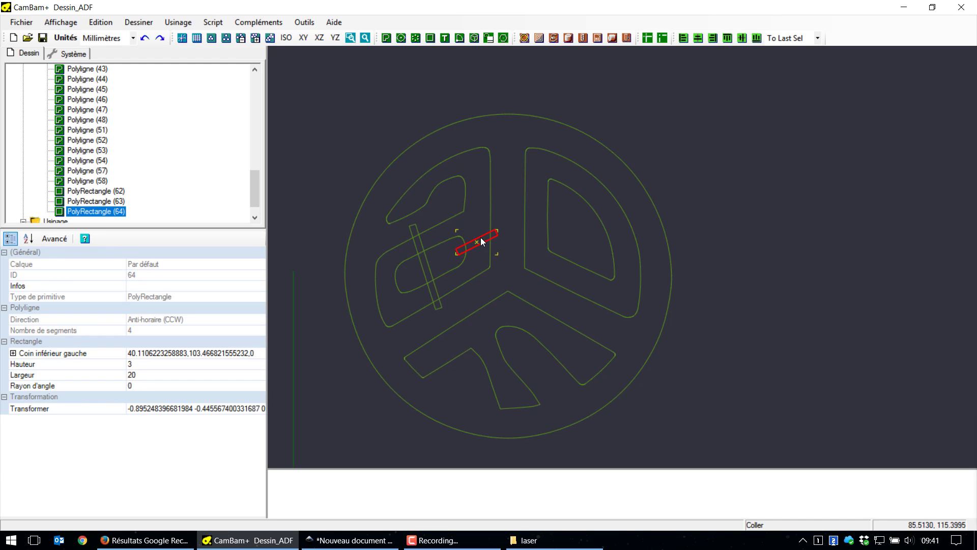
{"action": "left_click", "coordinate": [617, 208]}
{"action": "key", "text": "ctrl+r"}
{"action": "middle_click", "coordinate": [493, 166]}
{"action": "middle_click", "coordinate": [493, 153]}
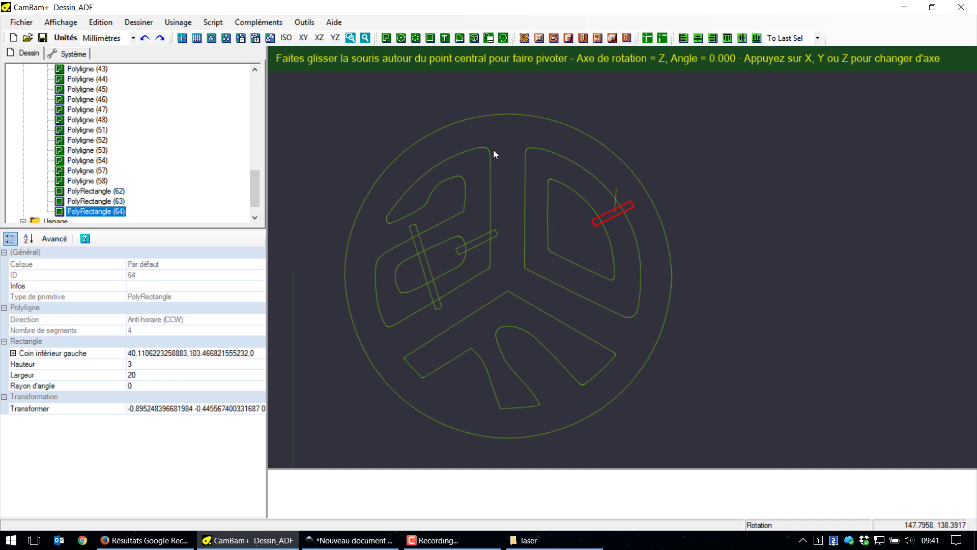
{"action": "left_click", "coordinate": [612, 187]}
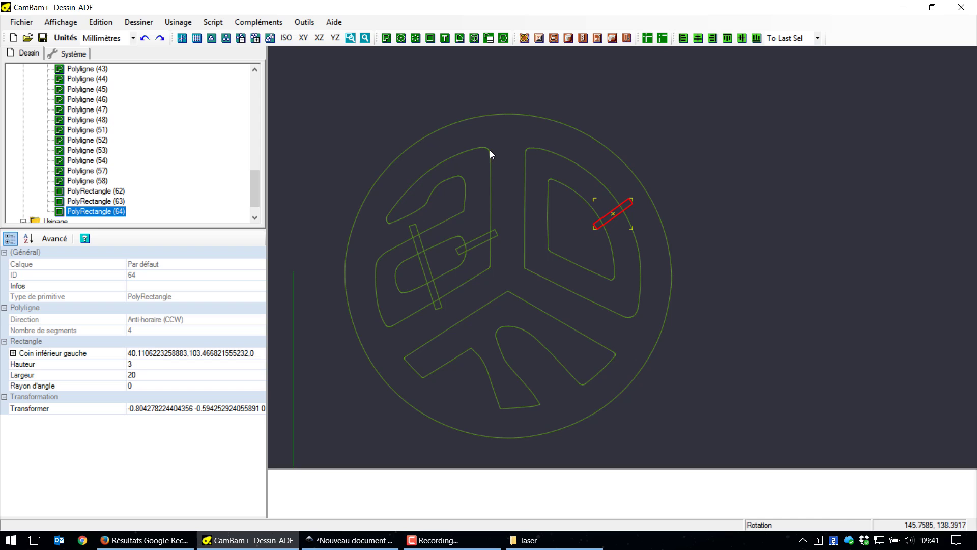
{"action": "key", "text": "ctrl+m"}
{"action": "left_click", "coordinate": [611, 213]}
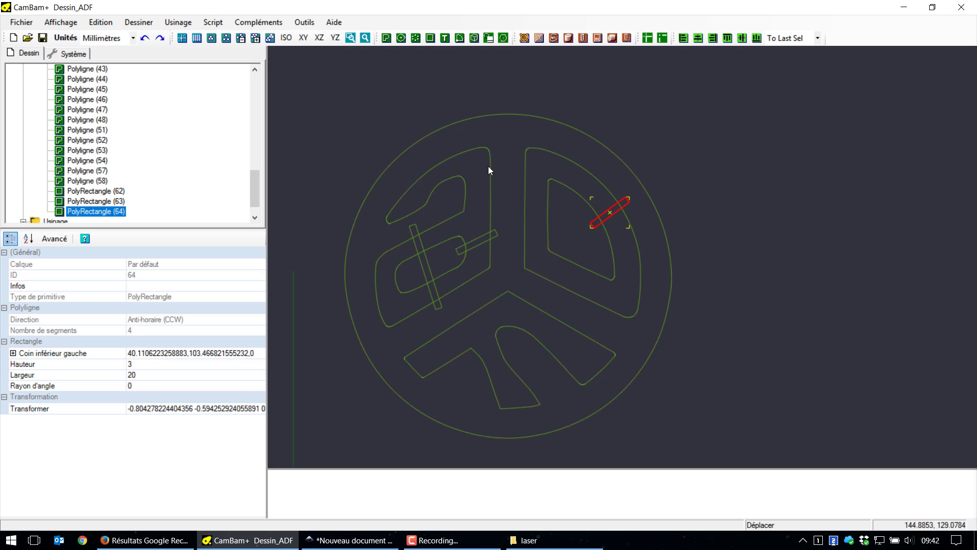
- Duplicate the short bridge onto the D's vertical stroke and rotate the copy about Z to slope slightly downward across it
{"action": "key", "text": "ctrl+v"}
{"action": "key", "text": "ctrl+m"}
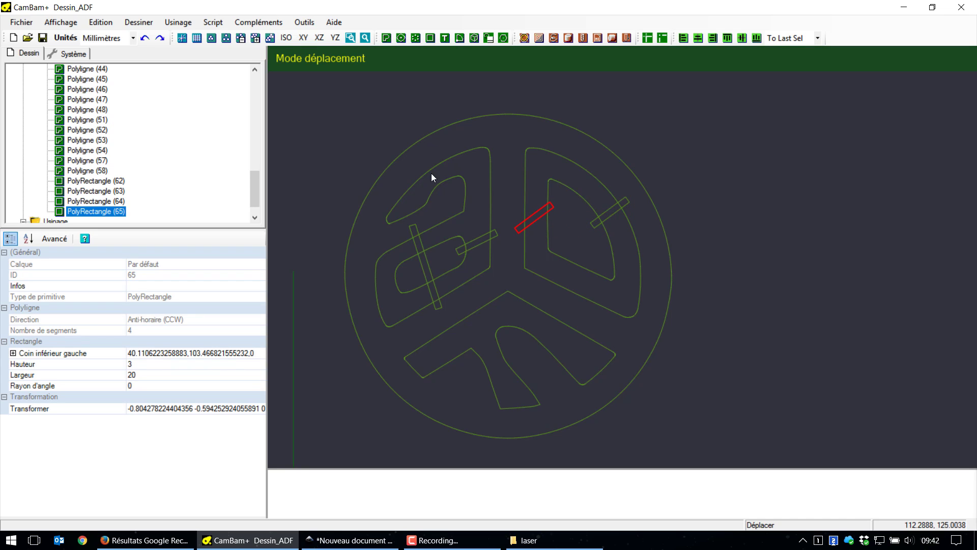
{"action": "left_click", "coordinate": [432, 175]}
{"action": "key", "text": "ctrl+r"}
{"action": "left_click", "coordinate": [539, 216]}
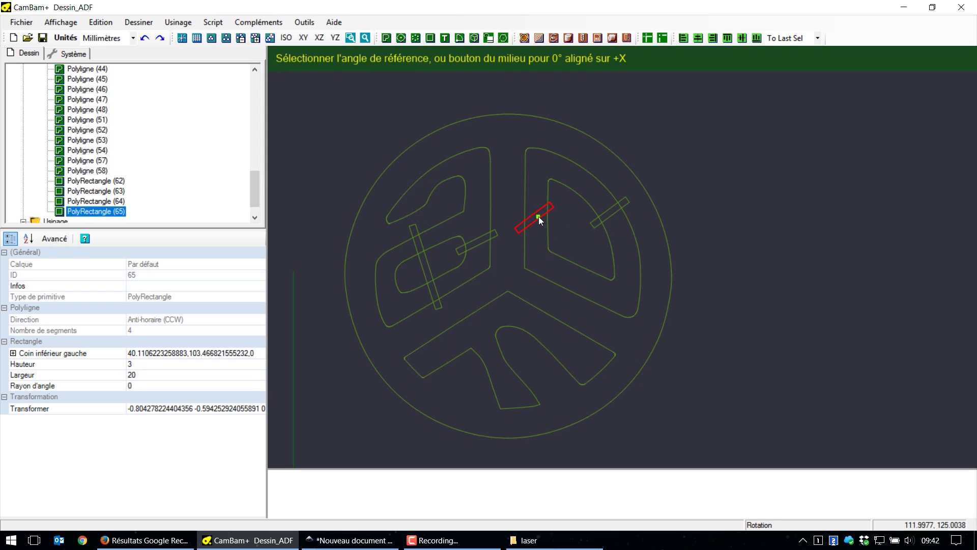
{"action": "middle_click", "coordinate": [452, 177]}
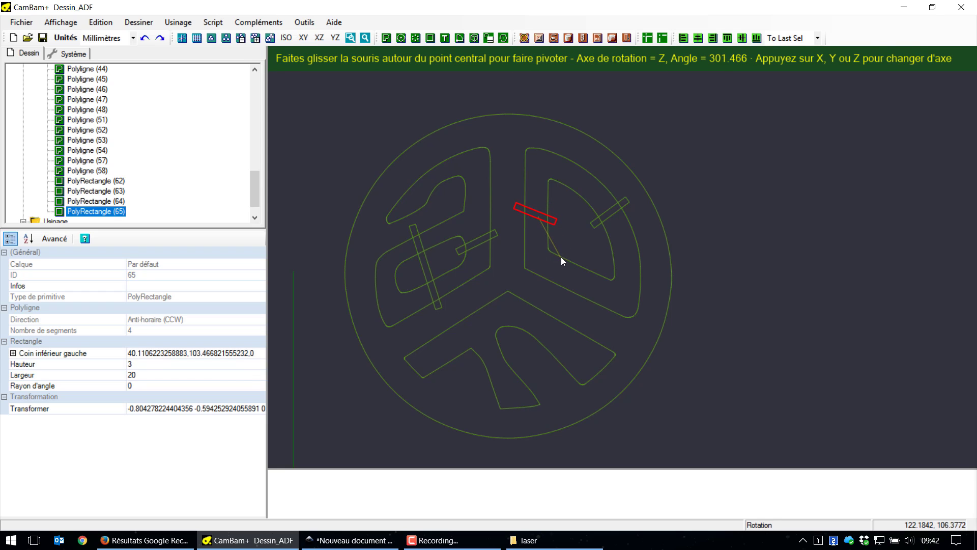
{"action": "left_click", "coordinate": [563, 255]}
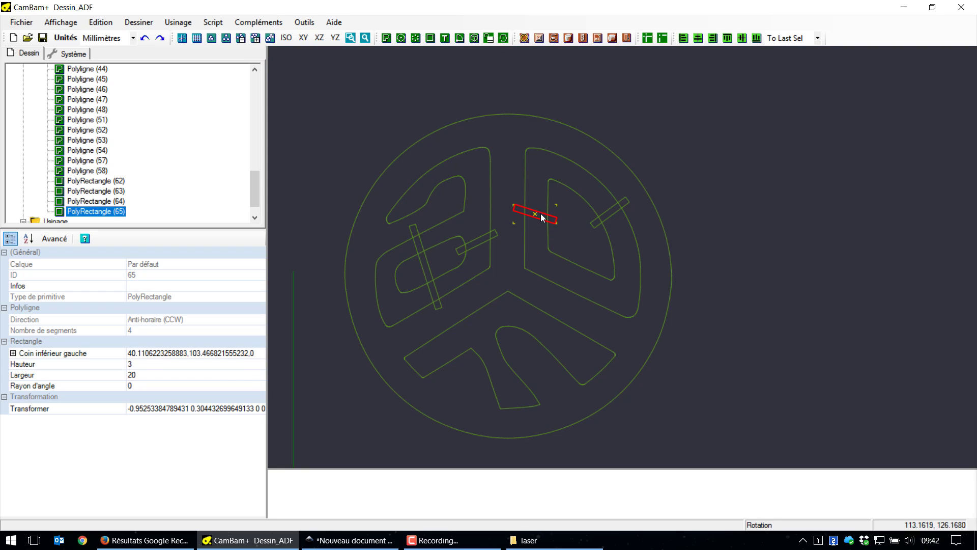
{"action": "key", "text": "ctrl+m"}
{"action": "left_click", "coordinate": [543, 214]}
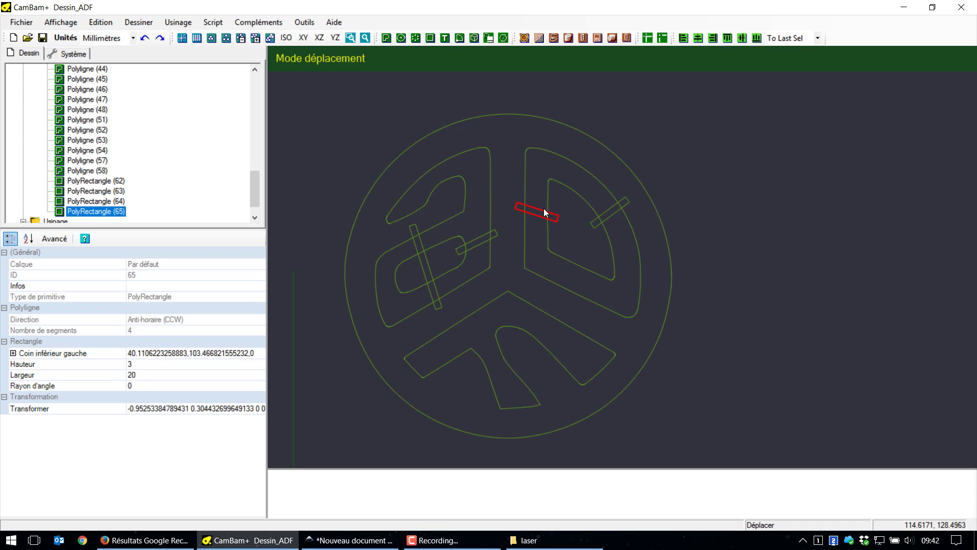
- Compare with the T-shirt logo in Firefox, and in CamBam rotate the bridge on the D's vertical stroke to nearly horizontal
{"action": "left_click", "coordinate": [148, 542]}
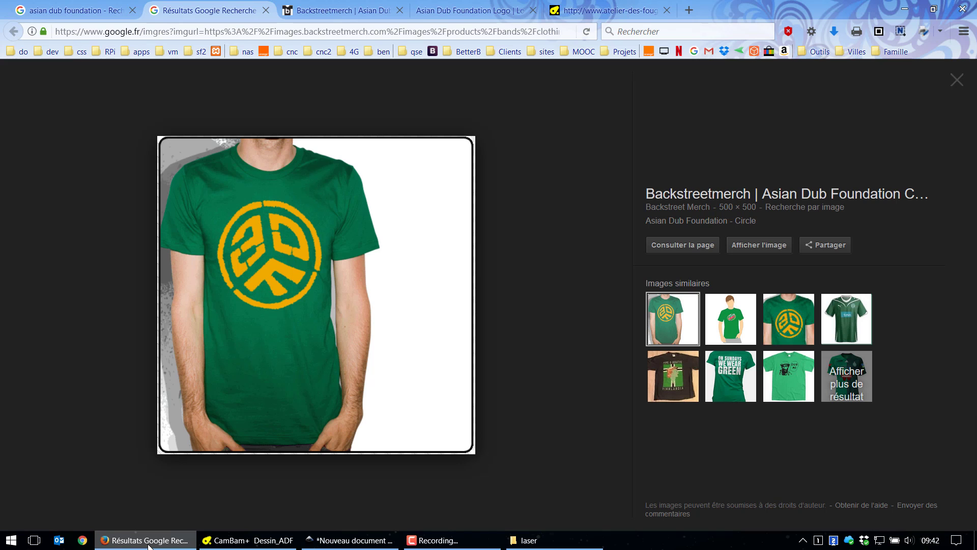
{"action": "left_click", "coordinate": [149, 542]}
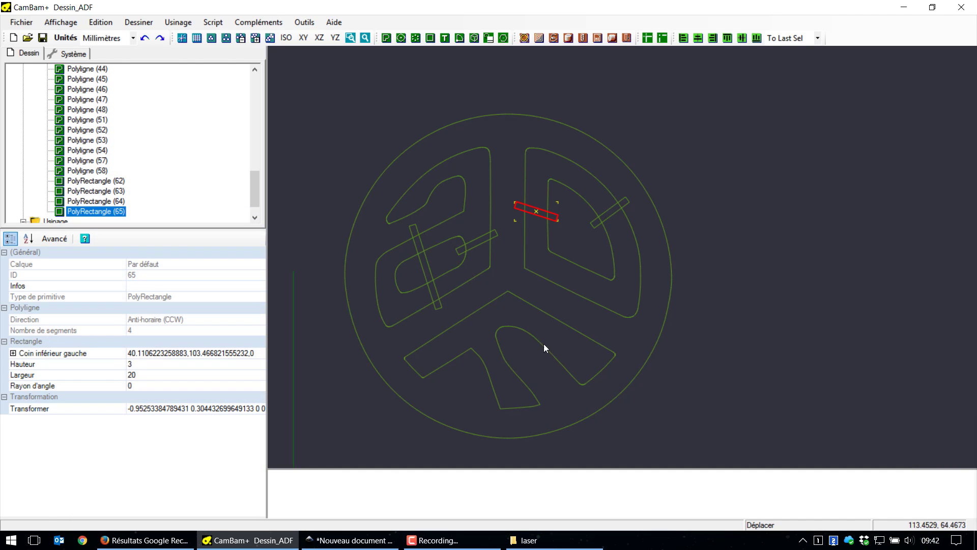
{"action": "key", "text": "ctrl+r"}
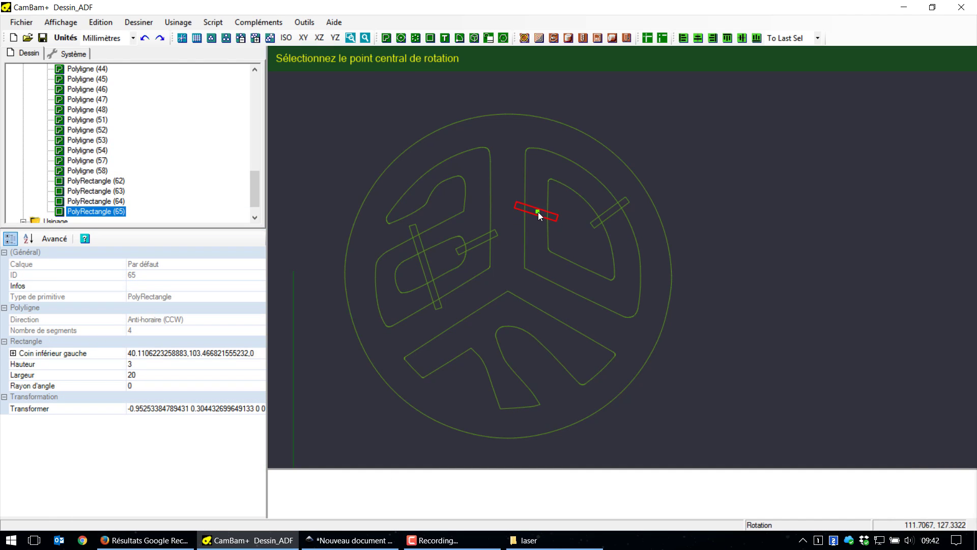
{"action": "left_click", "coordinate": [539, 212]}
{"action": "left_click", "coordinate": [540, 192]}
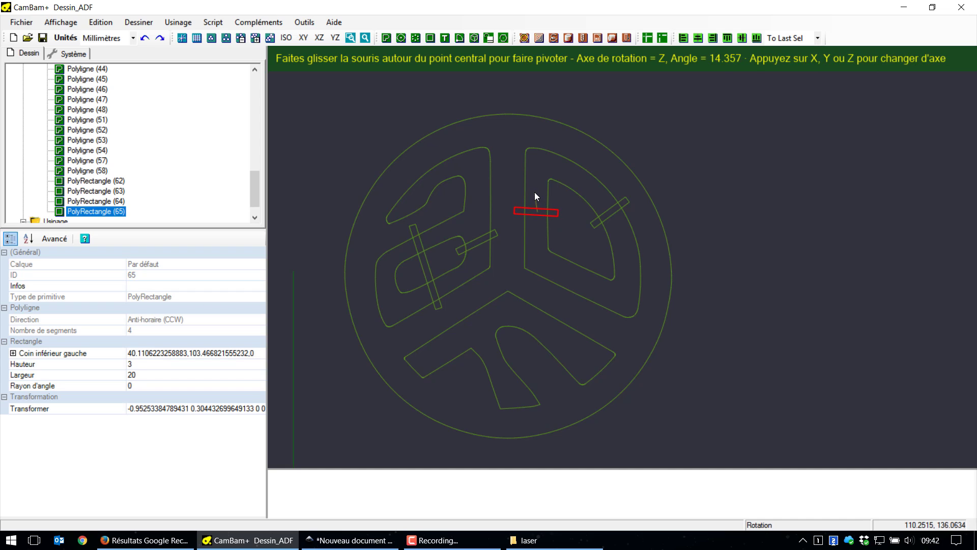
{"action": "left_click", "coordinate": [534, 192]}
- Duplicate the bridge onto the D's lower diagonal stroke, rotate the copy about Z to cross it roughly at a right angle, and deselect it
{"action": "key", "text": "ctrl+v"}
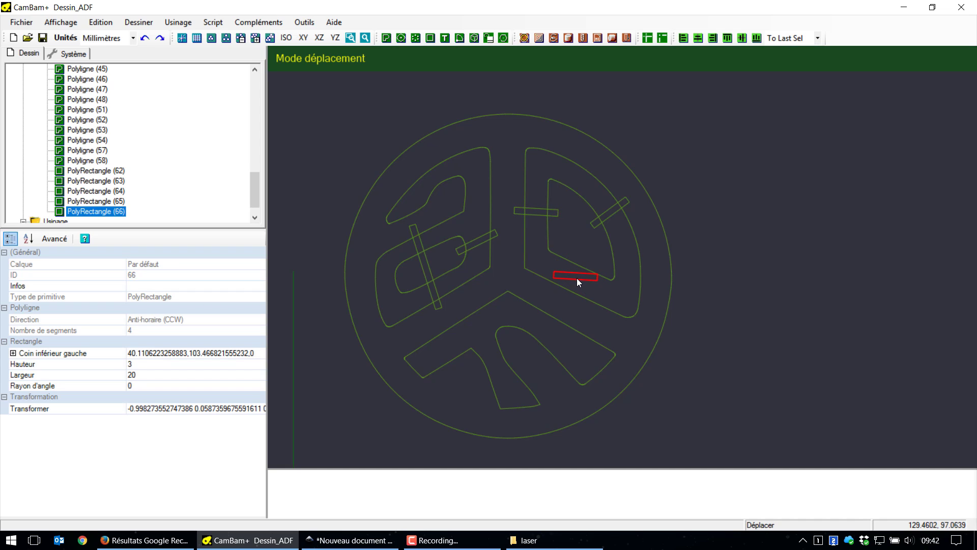
{"action": "left_click", "coordinate": [577, 278]}
{"action": "key", "text": "ctrl+r"}
{"action": "left_click", "coordinate": [576, 277]}
{"action": "left_click", "coordinate": [575, 250]}
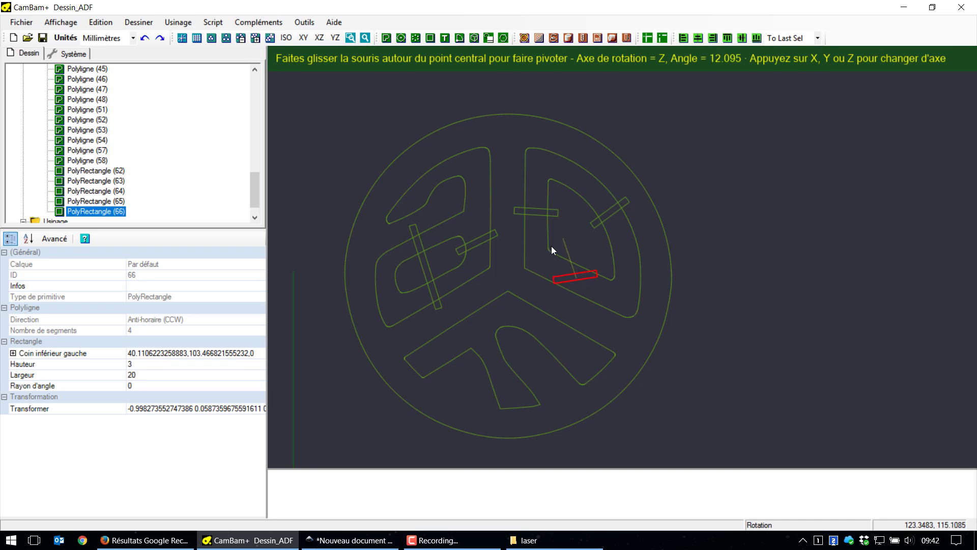
{"action": "left_click", "coordinate": [533, 268]}
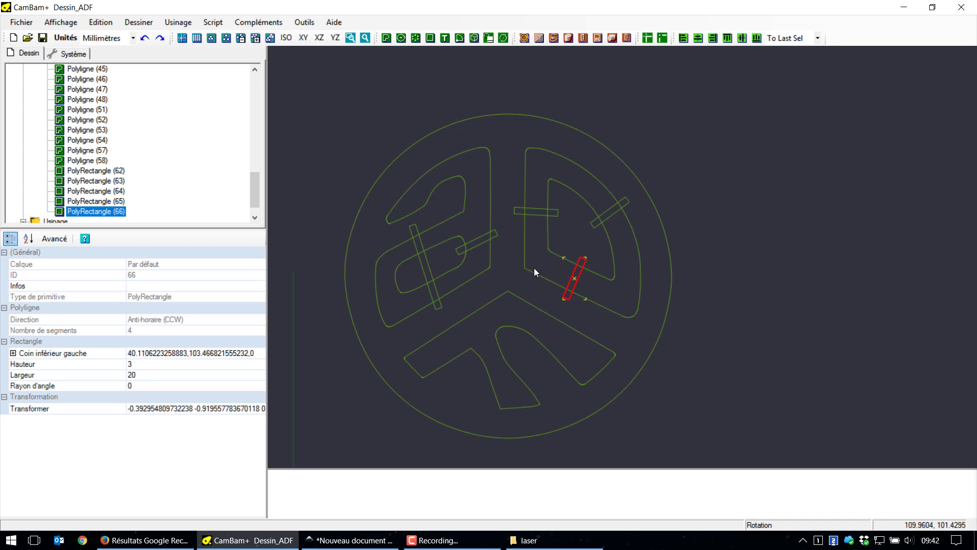
{"action": "left_click", "coordinate": [584, 170]}
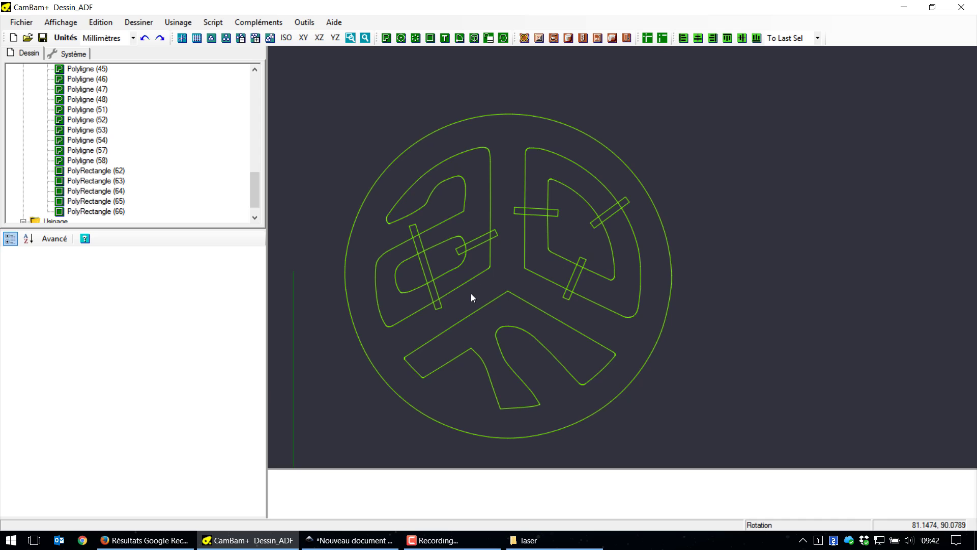
- Break all the logo outlines and bridge rectangles at their intersections and deselect them
{"action": "scroll", "coordinate": [396, 275], "scroll_direction": "up", "scroll_amount": 1}
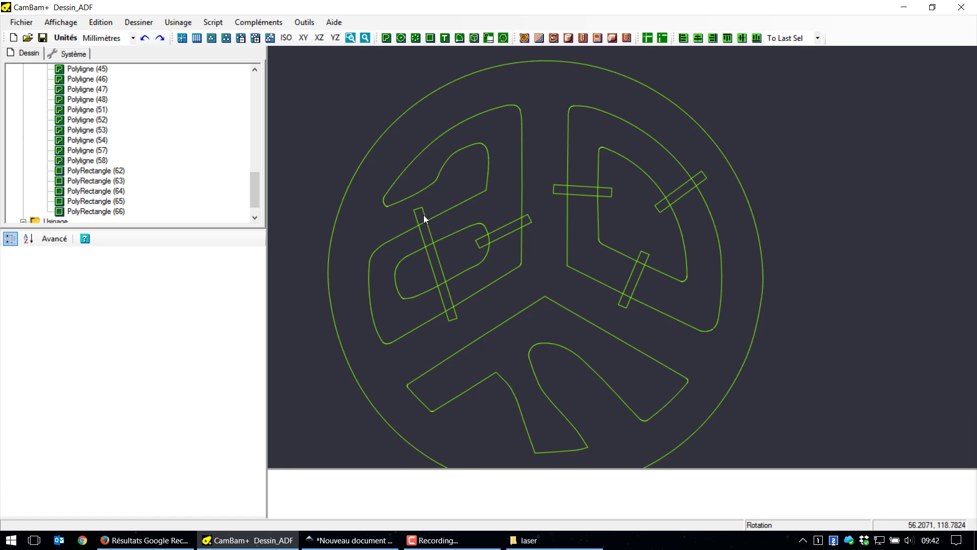
{"action": "key", "text": "ctrl+a"}
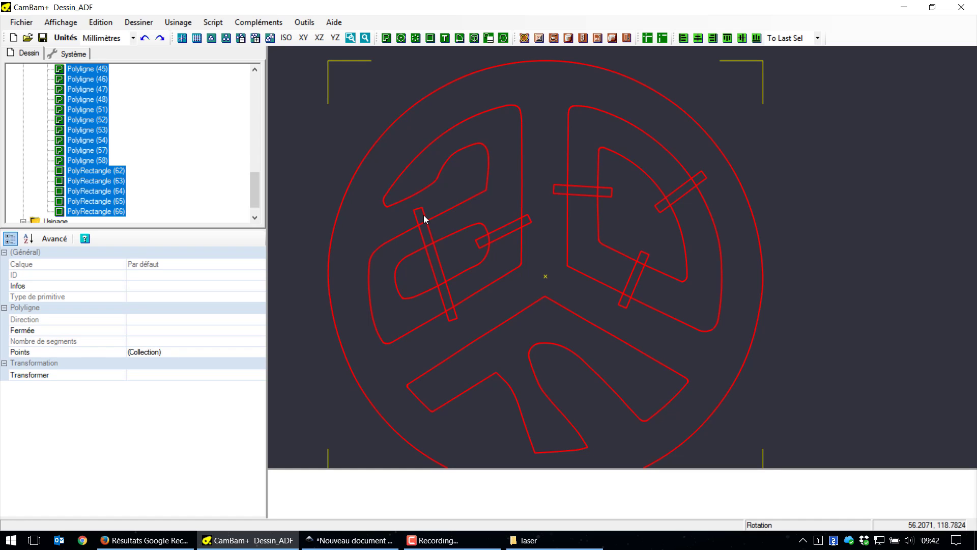
{"action": "key", "text": "ctrl+b"}
{"action": "key", "text": "Return"}
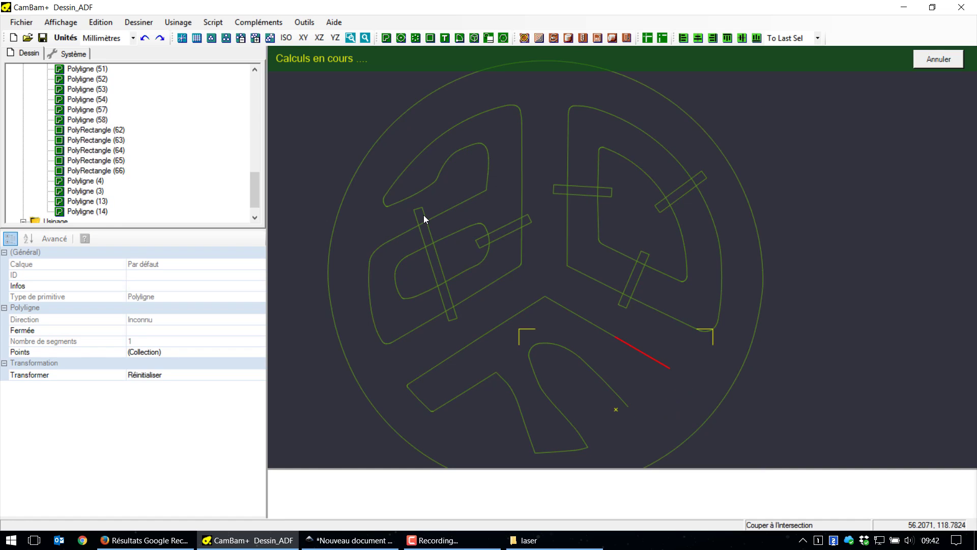
{"action": "left_click", "coordinate": [540, 205]}
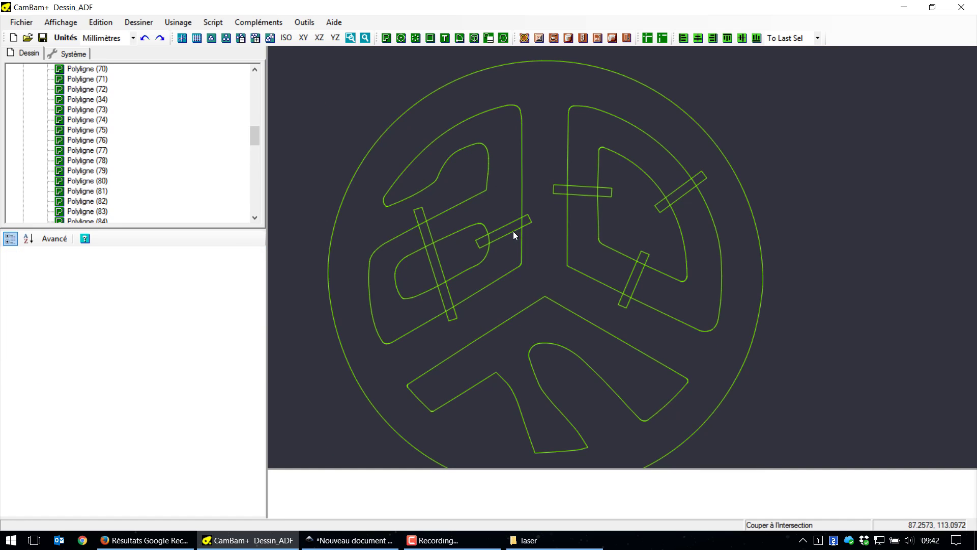
- Delete the long bridge's upper protruding end on the A together with the outline segment between the bridge's sides
{"action": "scroll", "coordinate": [416, 227], "scroll_direction": "up", "scroll_amount": 3}
{"action": "left_click", "coordinate": [423, 198]}
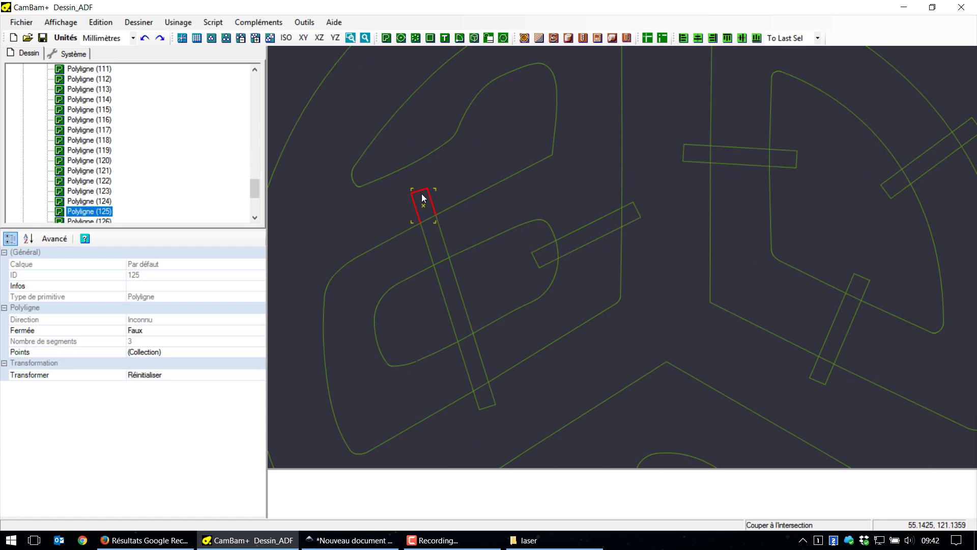
{"action": "left_click", "coordinate": [341, 175], "text": "ctrl"}
{"action": "key", "text": "Delete"}
{"action": "key", "text": "Return"}
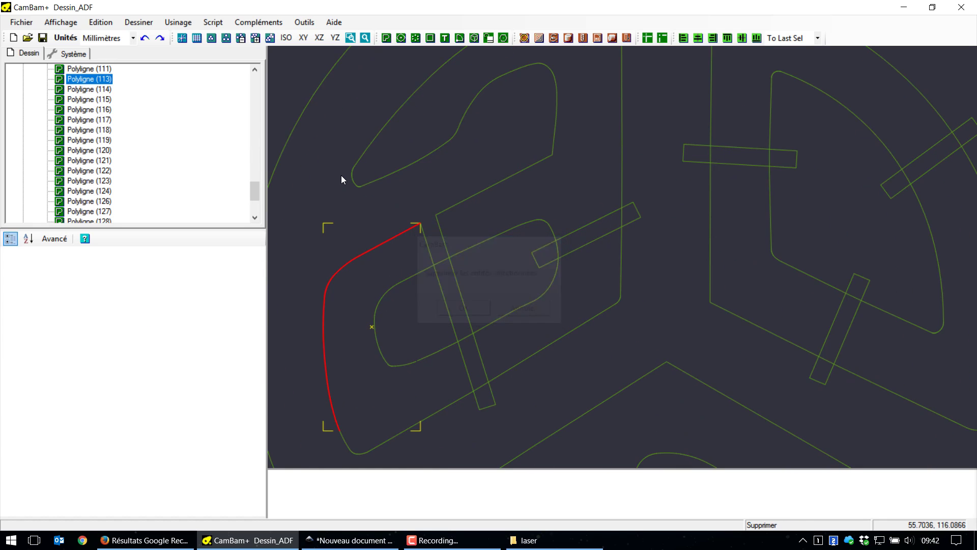
{"action": "left_click", "coordinate": [444, 284]}
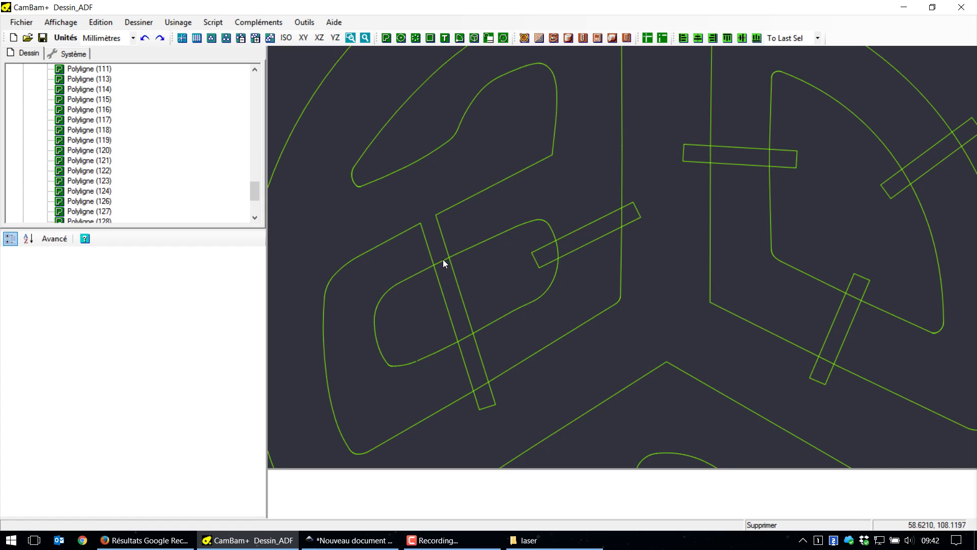
- Delete the long bridge's part inside the A's counter, its lower protruding end and the outline segments it crosses
{"action": "left_click", "coordinate": [442, 261]}
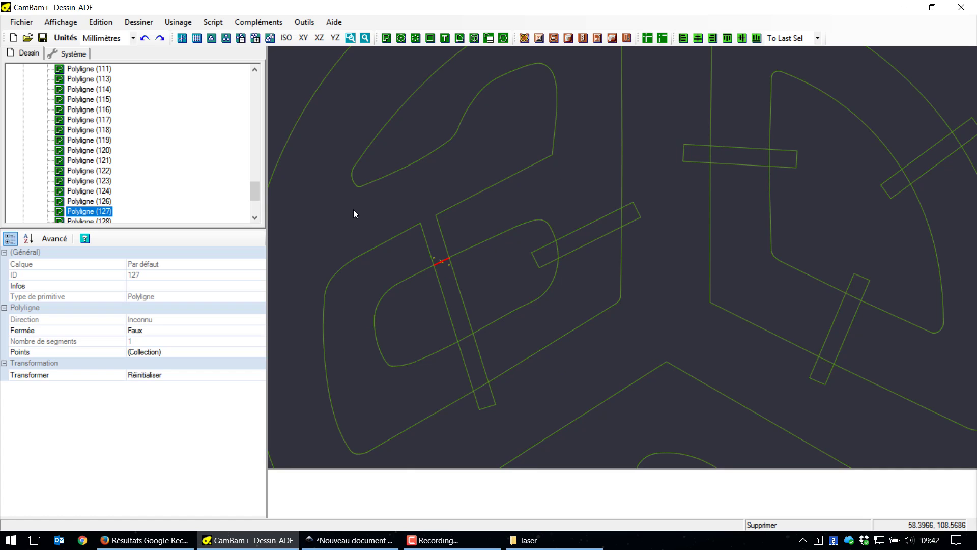
{"action": "left_click", "coordinate": [441, 292], "text": "ctrl"}
{"action": "left_click", "coordinate": [457, 283], "text": "ctrl"}
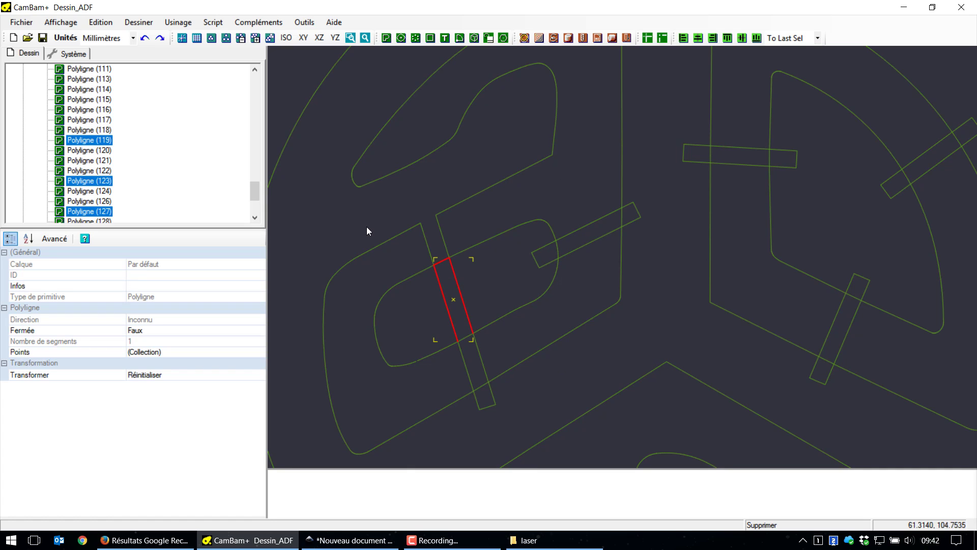
{"action": "left_click", "coordinate": [465, 338], "text": "ctrl"}
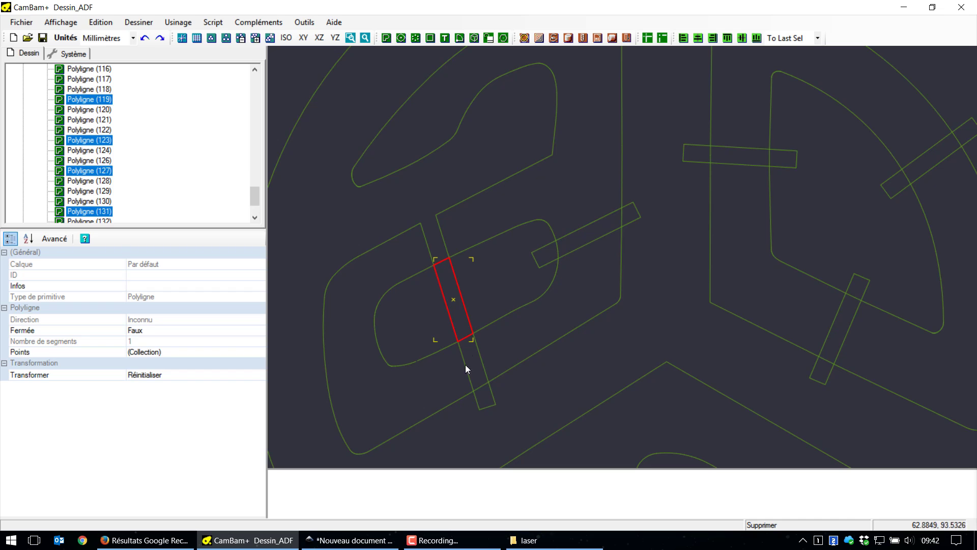
{"action": "left_click", "coordinate": [483, 388], "text": "ctrl"}
{"action": "left_click", "coordinate": [487, 407], "text": "ctrl"}
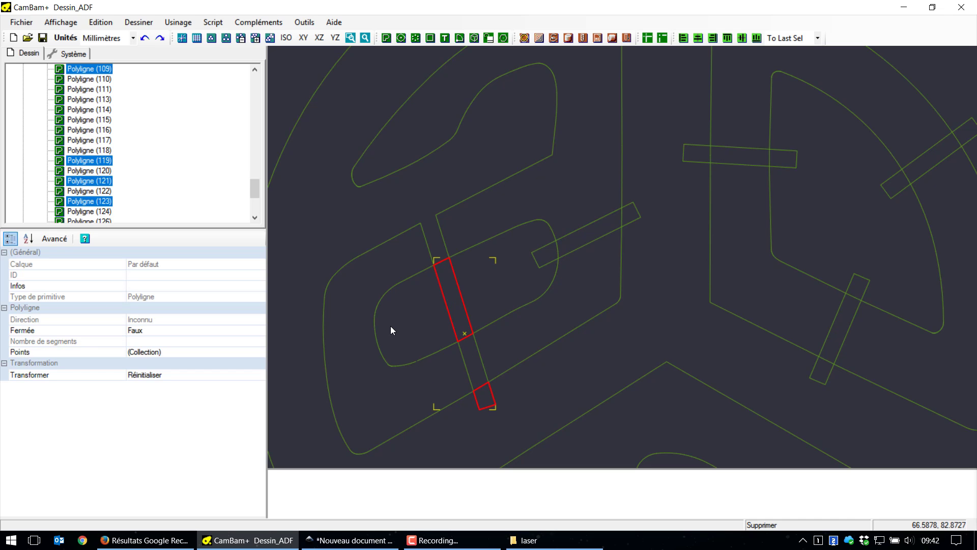
{"action": "key", "text": "Delete"}
{"action": "key", "text": "Return"}
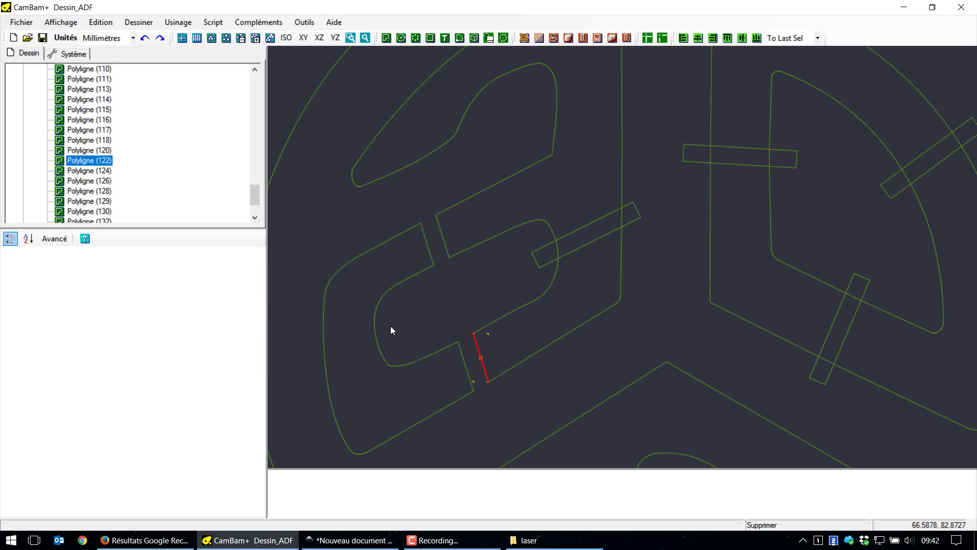
- Delete the protruding ends and crossed outline segments of the A's short bridge and the bridges on the D's vertical and lower diagonal strokes
{"action": "left_click", "coordinate": [543, 248]}
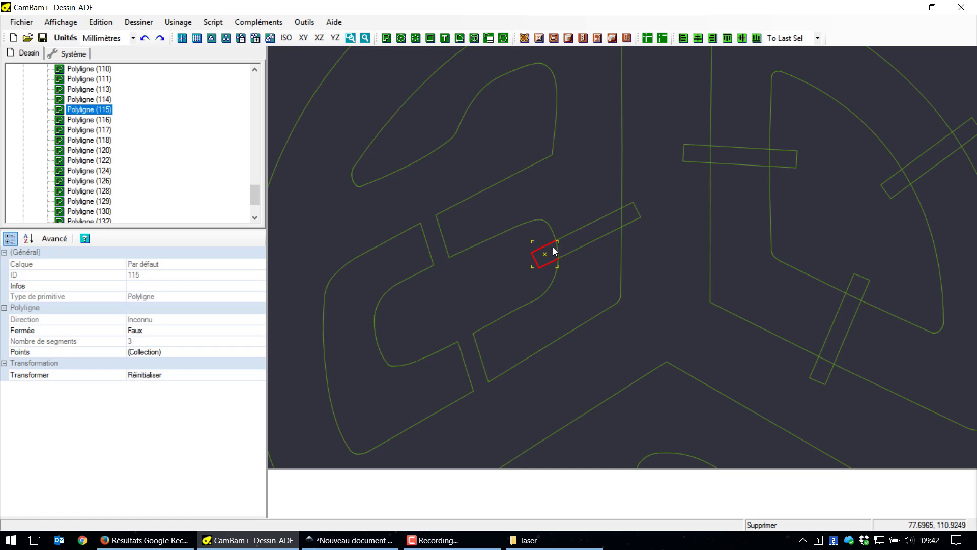
{"action": "left_click", "coordinate": [633, 211], "text": "ctrl"}
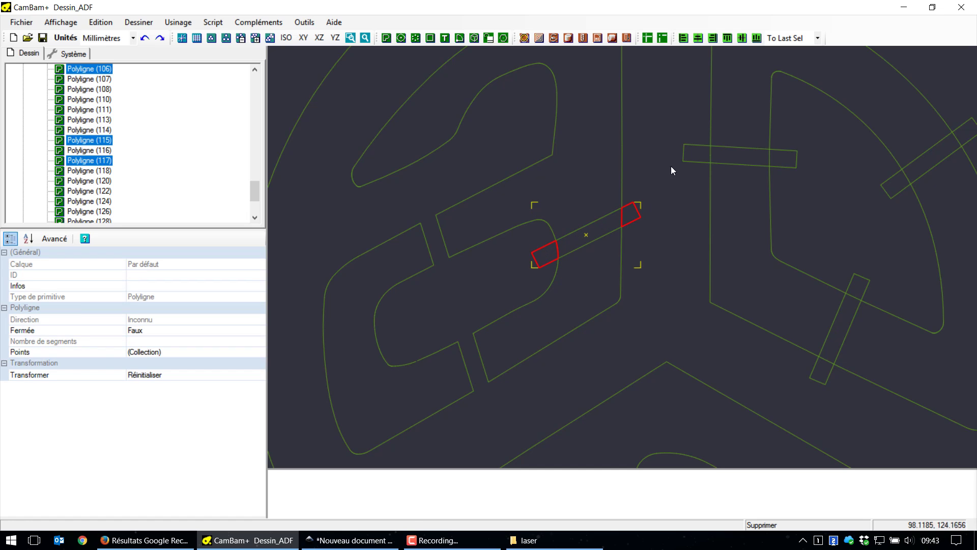
{"action": "left_click", "coordinate": [693, 147], "text": "ctrl"}
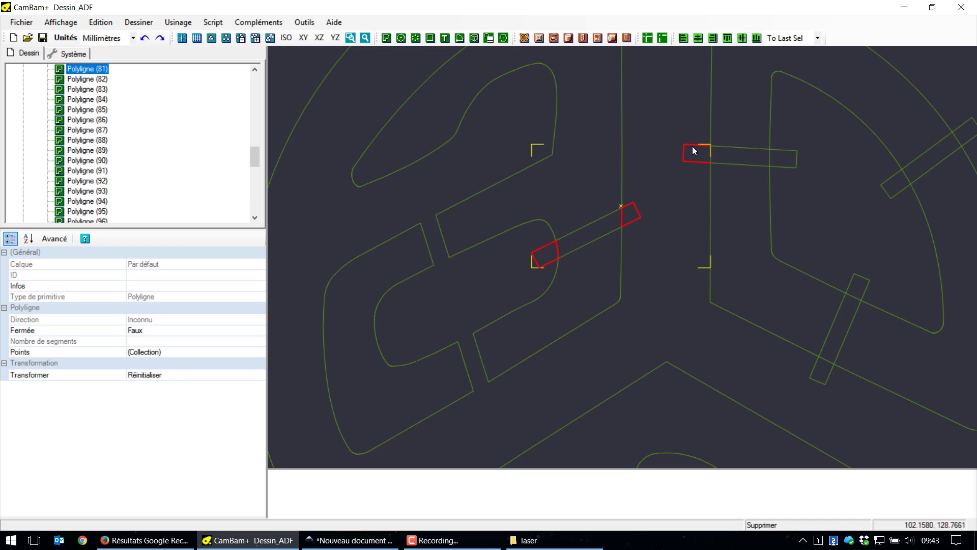
{"action": "left_click", "coordinate": [795, 158], "text": "ctrl"}
{"action": "left_click", "coordinate": [860, 288], "text": "ctrl"}
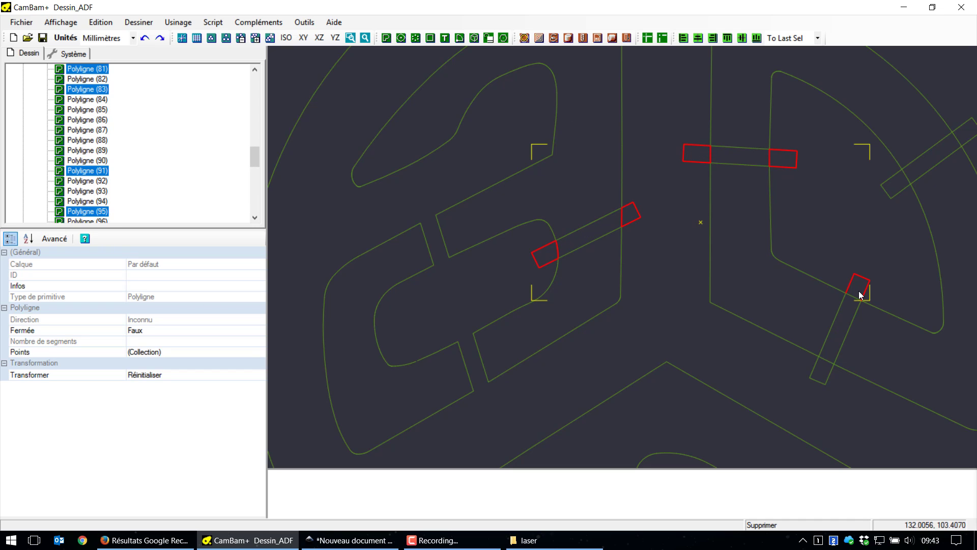
{"action": "left_click", "coordinate": [855, 297], "text": "ctrl"}
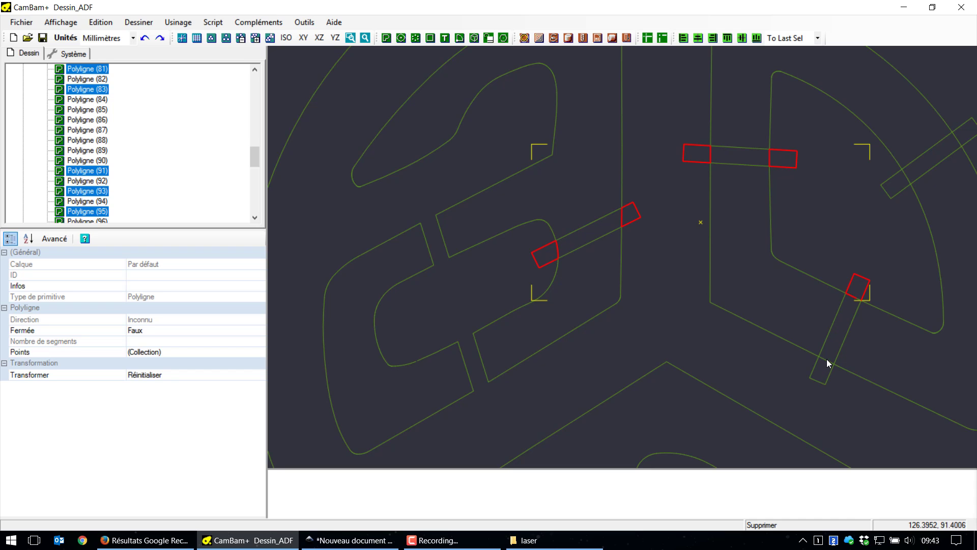
{"action": "left_click", "coordinate": [826, 360], "text": "ctrl"}
{"action": "key", "text": "Delete"}
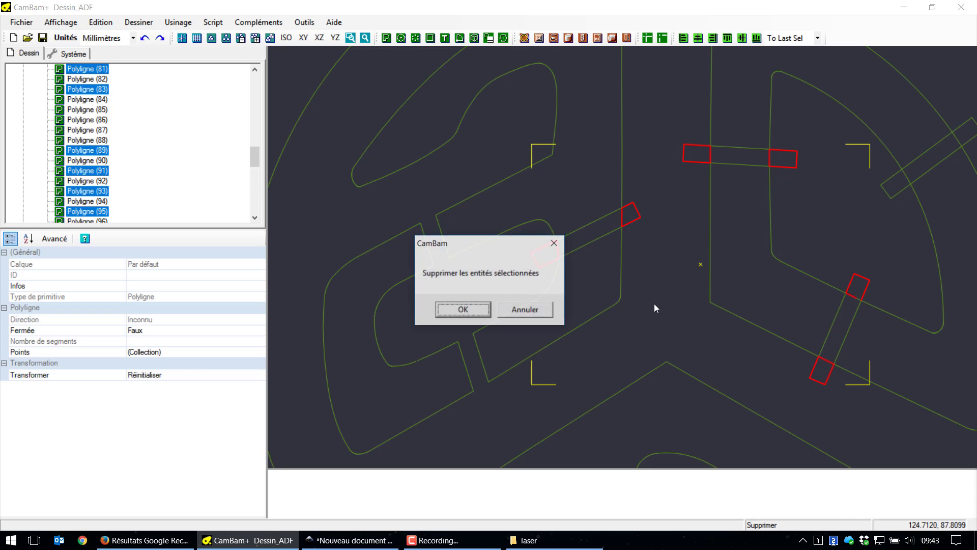
{"action": "key", "text": "Return"}
- Delete both protruding ends and the crossed outline segments of the bridge on the D's curved stroke
{"action": "scroll", "coordinate": [618, 252], "scroll_direction": "down", "scroll_amount": 2}
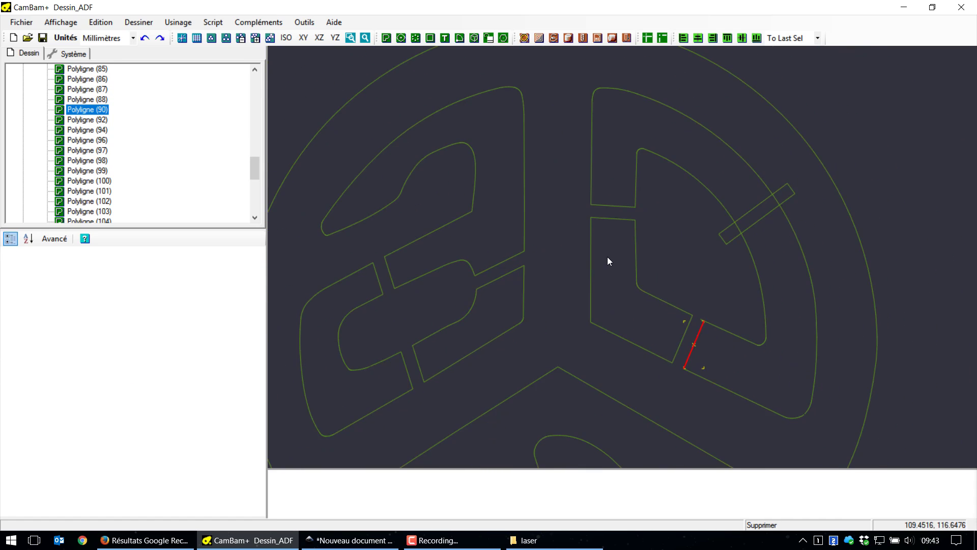
{"action": "left_click", "coordinate": [742, 229]}
{"action": "left_click", "coordinate": [722, 240], "text": "ctrl"}
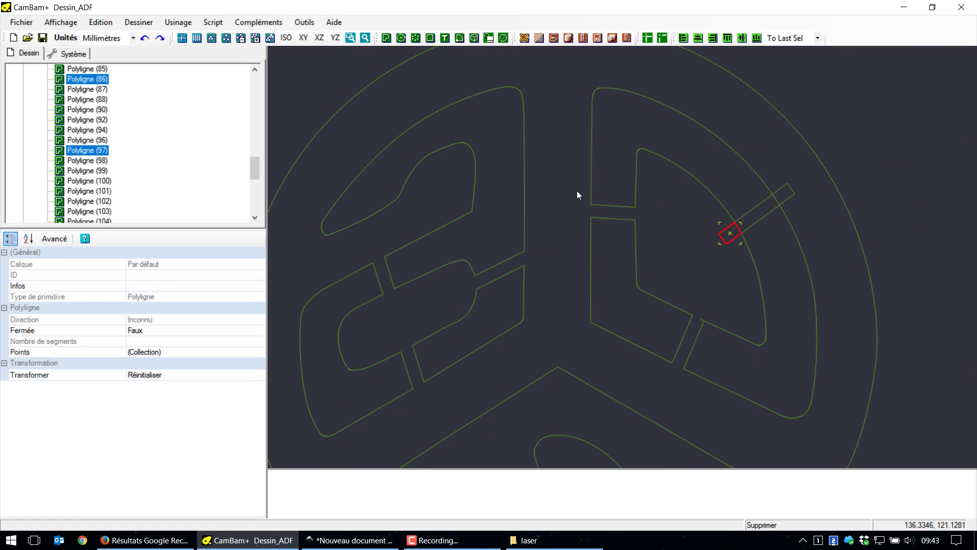
{"action": "left_click", "coordinate": [790, 195], "text": "ctrl"}
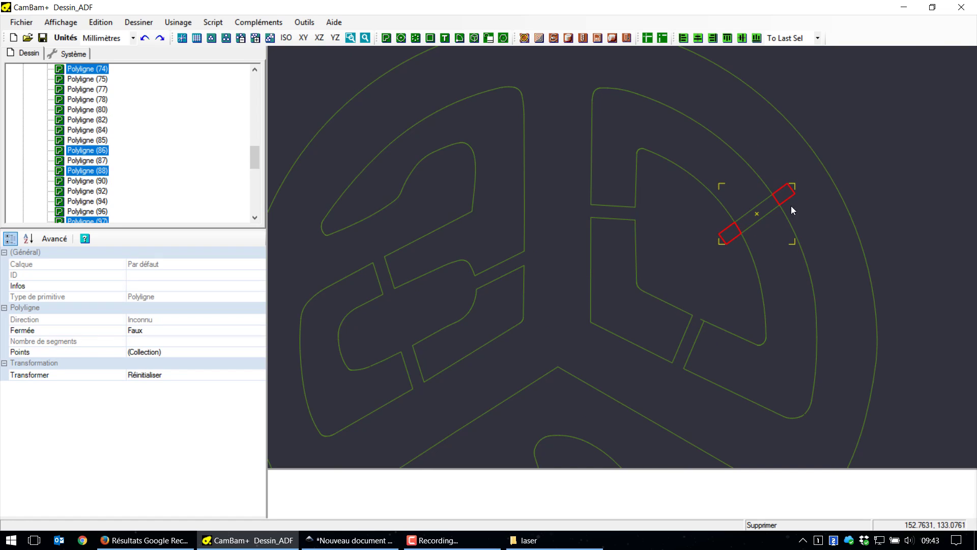
{"action": "key", "text": "Delete"}
{"action": "key", "text": "Return"}
- Select all the trimmed segments of the logo and join them into continuous polylines
{"action": "scroll", "coordinate": [564, 286], "scroll_direction": "down", "scroll_amount": 3}
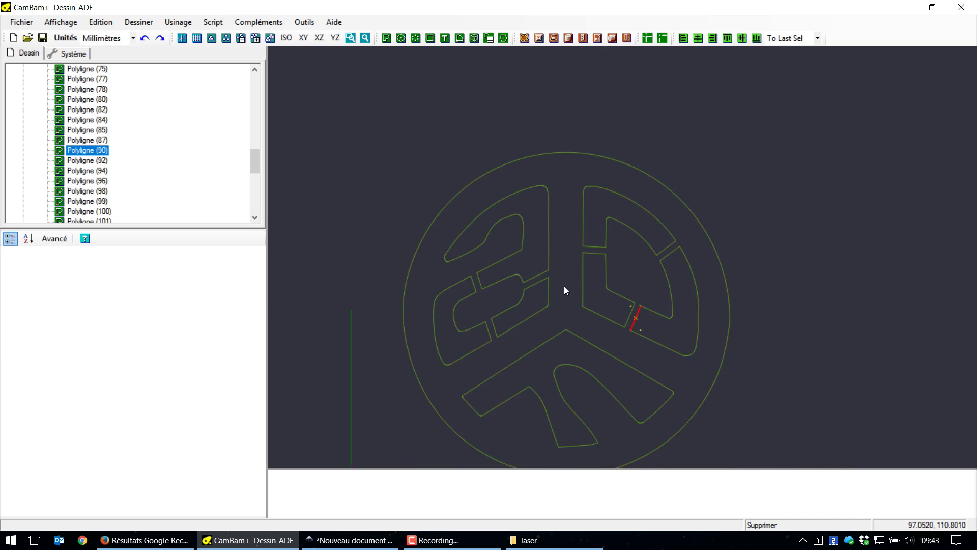
{"action": "left_click", "coordinate": [313, 187]}
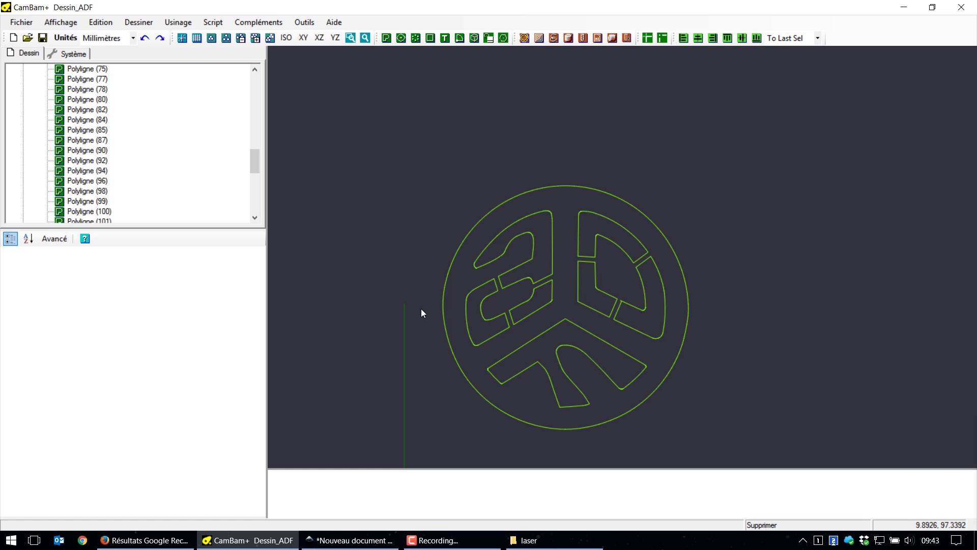
{"action": "key", "text": "ctrl+a"}
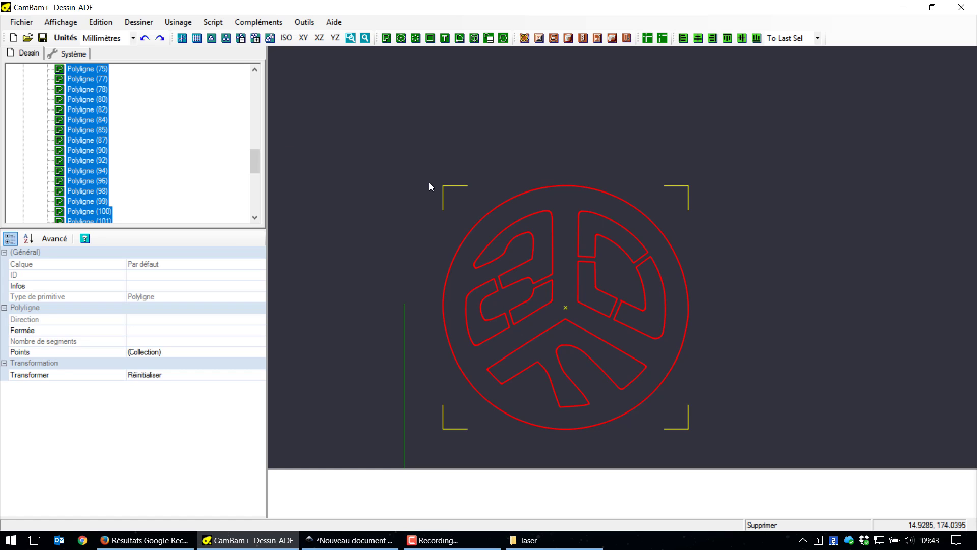
{"action": "key", "text": "ctrl+j"}
{"action": "left_click", "coordinate": [463, 226]}
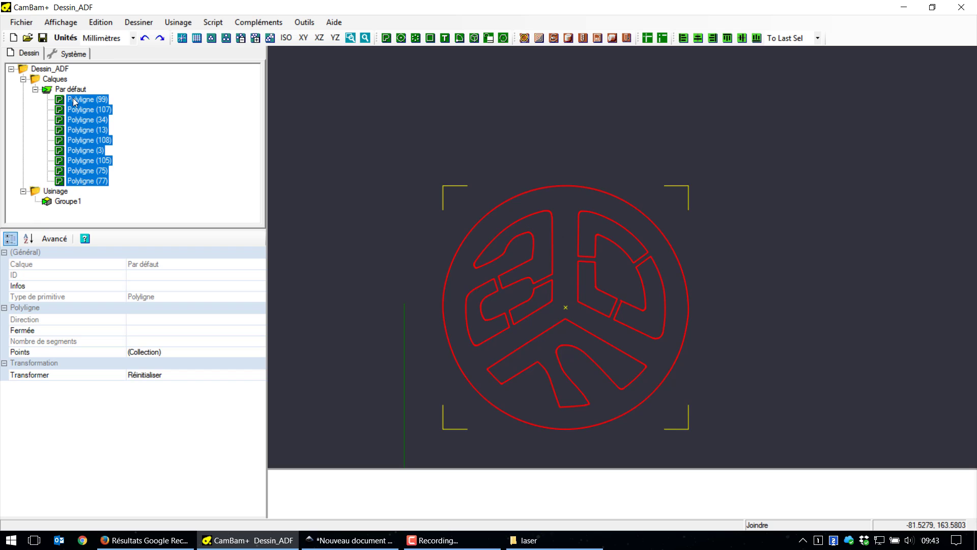
- Find the tiny stray polyline 99 beside the D's lower diagonal bridge and delete it
{"action": "left_click", "coordinate": [95, 101]}
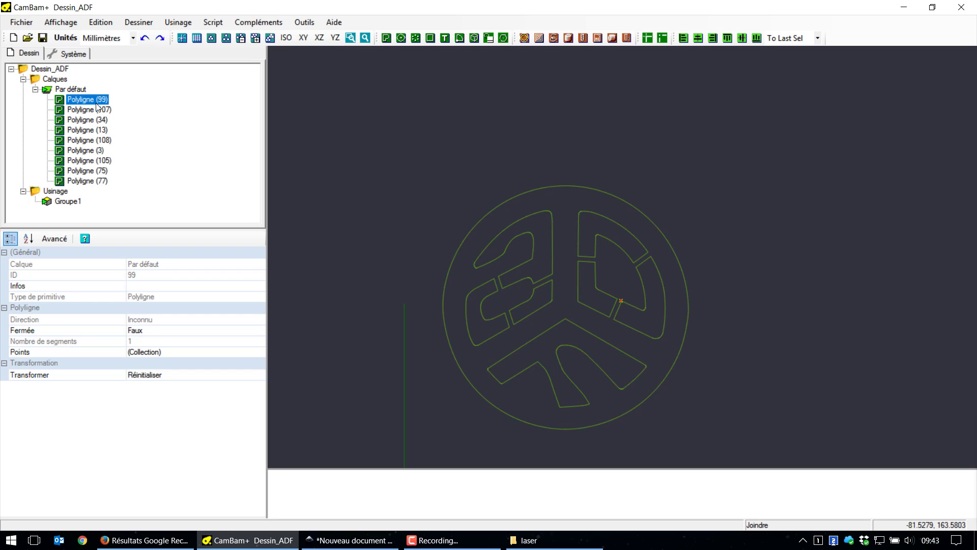
{"action": "key", "text": "Down"}
{"action": "key", "text": "Down"}
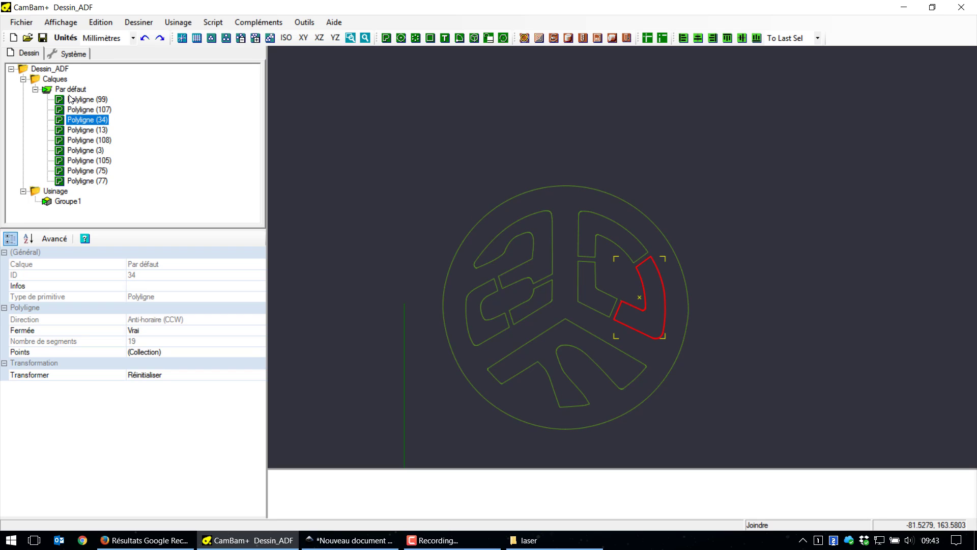
{"action": "left_click", "coordinate": [88, 102]}
{"action": "scroll", "coordinate": [615, 304], "scroll_direction": "up", "scroll_amount": 5}
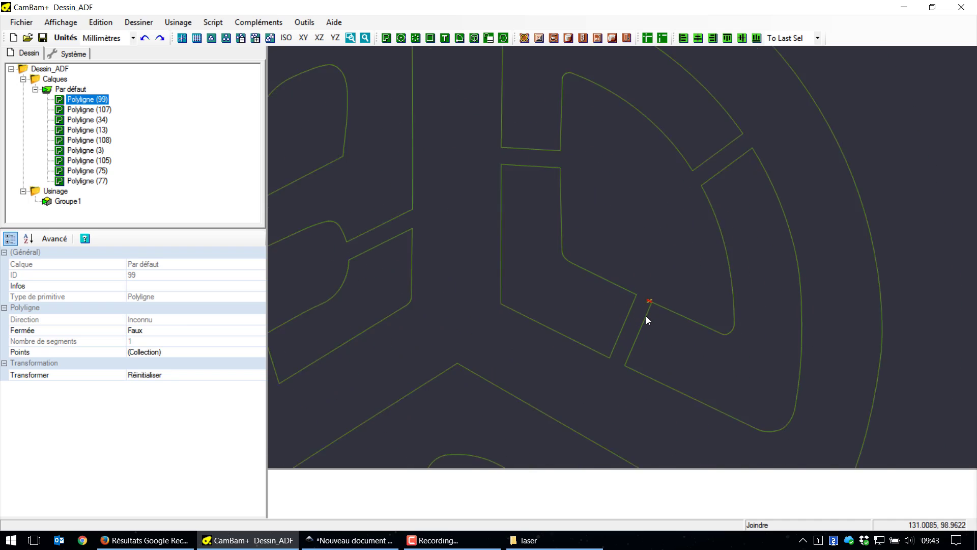
{"action": "scroll", "coordinate": [646, 320], "scroll_direction": "up", "scroll_amount": 3}
{"action": "key", "text": "Delete"}
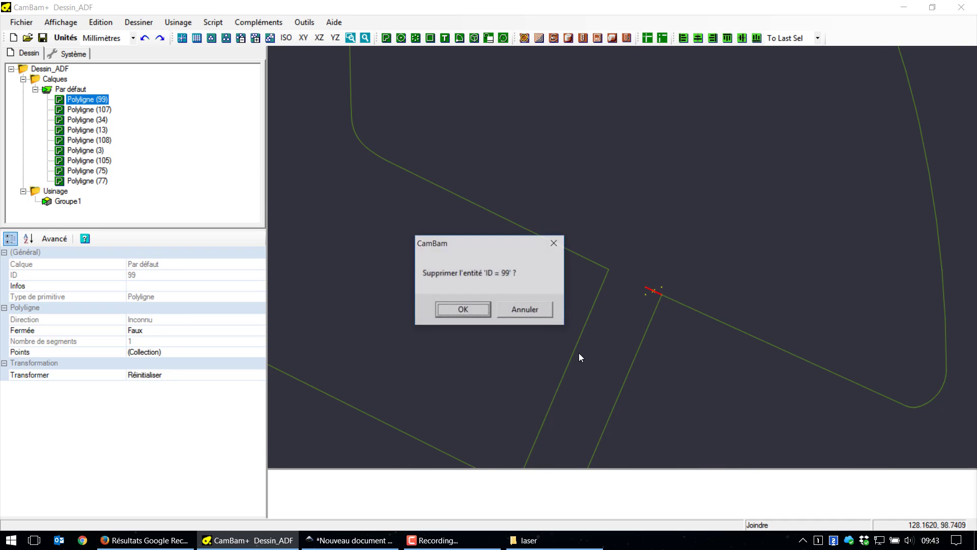
{"action": "key", "text": "Return"}
- Go through the remaining polylines one by one to check that each is a complete closed outline, and deselect them
{"action": "left_click", "coordinate": [77, 109]}
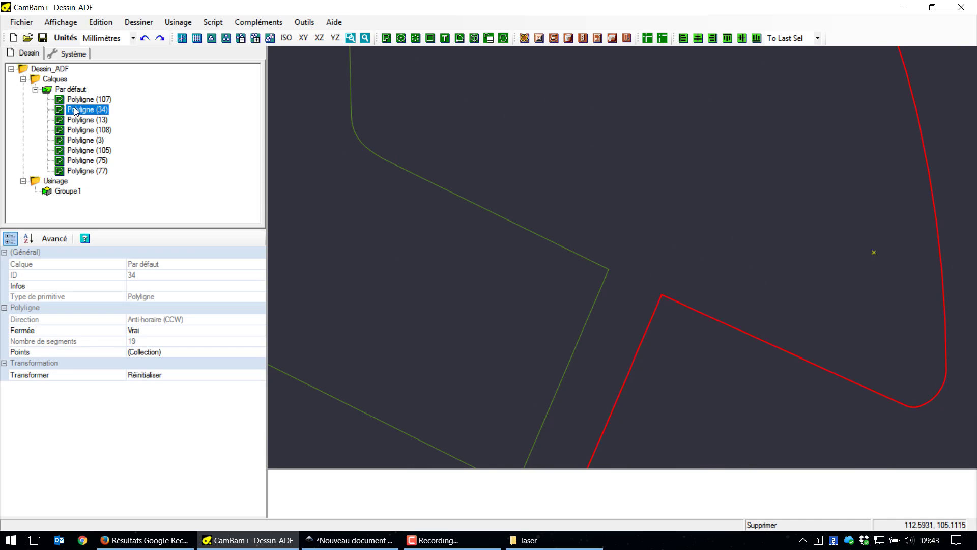
{"action": "scroll", "coordinate": [430, 201], "scroll_direction": "down", "scroll_amount": 5}
{"action": "left_click_drag", "start_coordinate": [422, 203], "coordinate": [551, 247]}
{"action": "key", "text": "Up"}
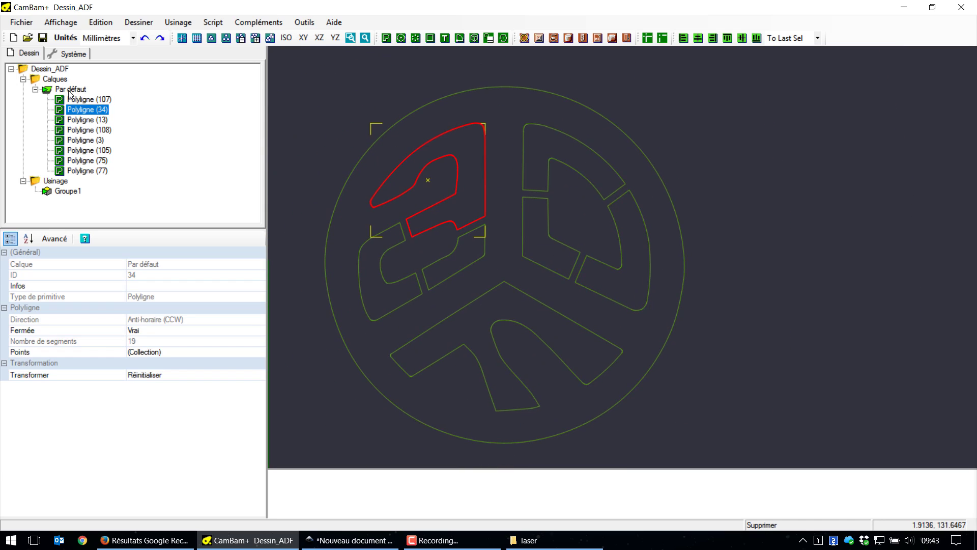
{"action": "key", "text": "Down"}
{"action": "key", "text": "Down"}
{"action": "key", "text": "Down"}
{"action": "key", "text": "Down"}
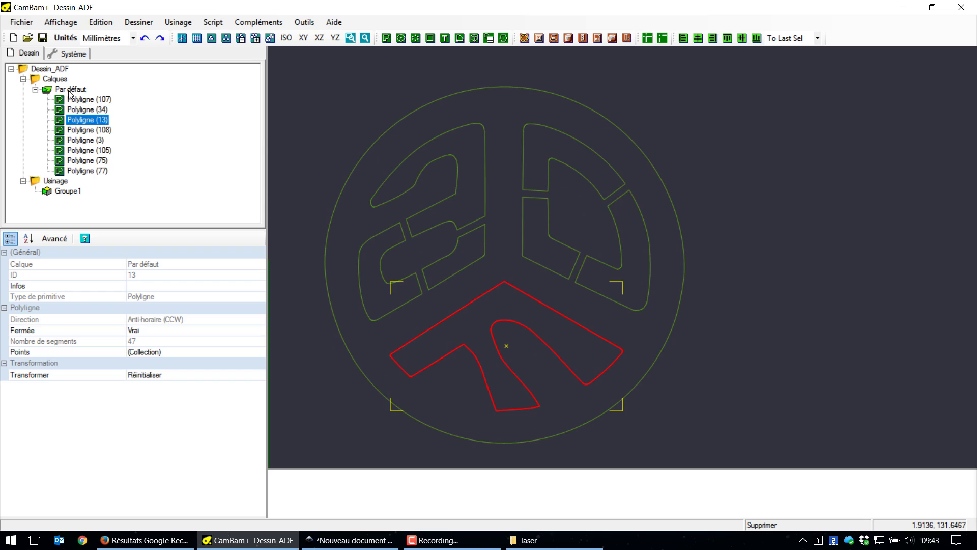
{"action": "key", "text": "Down"}
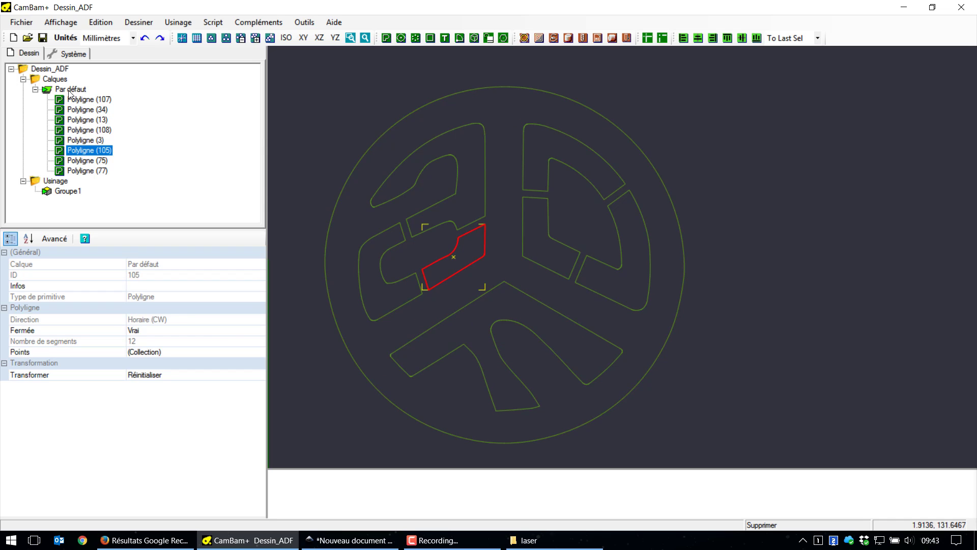
{"action": "key", "text": "Down"}
{"action": "key", "text": "Down"}
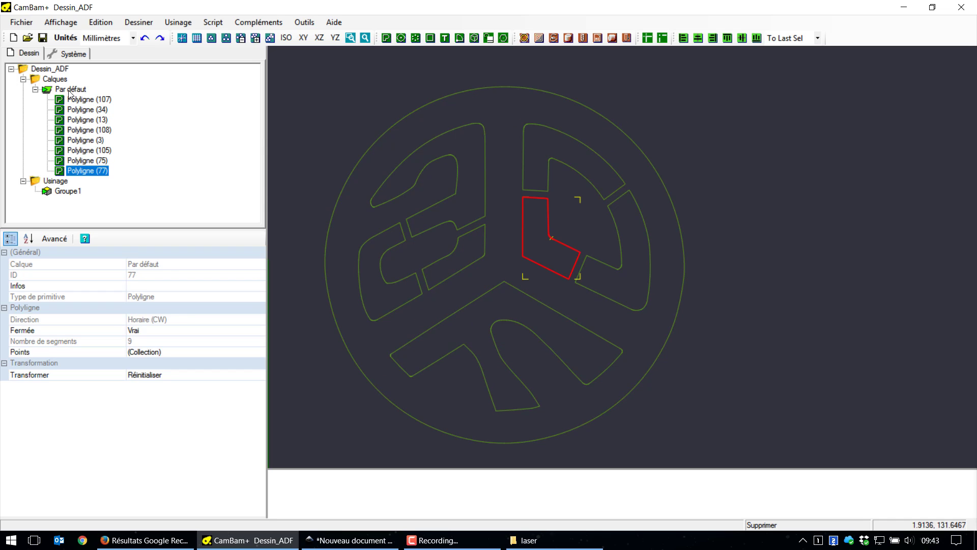
{"action": "left_click", "coordinate": [324, 112]}
{"action": "scroll", "coordinate": [322, 115], "scroll_direction": "down", "scroll_amount": 4}
{"action": "scroll", "coordinate": [410, 214], "scroll_direction": "up", "scroll_amount": 4}
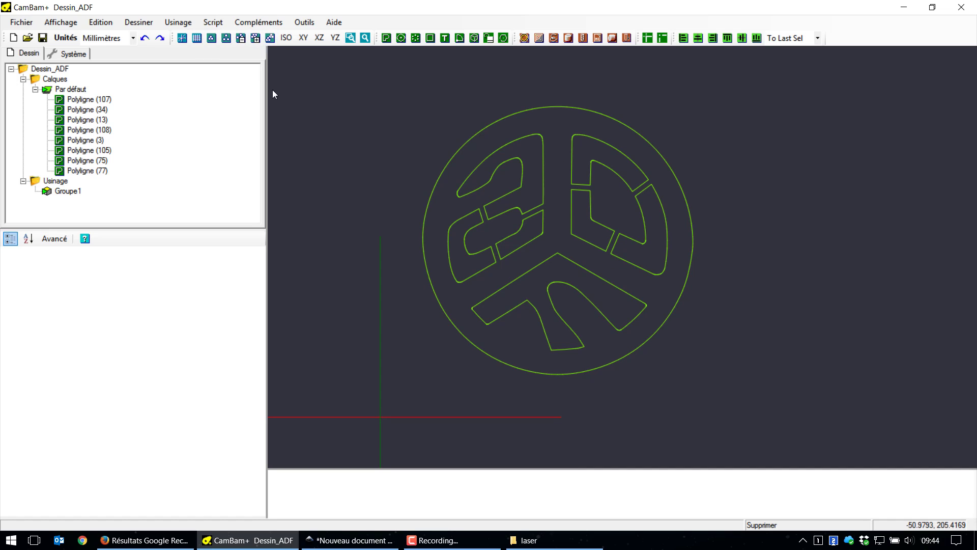
- Select all the logo's polylines and set the alignment reference to To Origin
{"action": "left_click", "coordinate": [486, 161]}
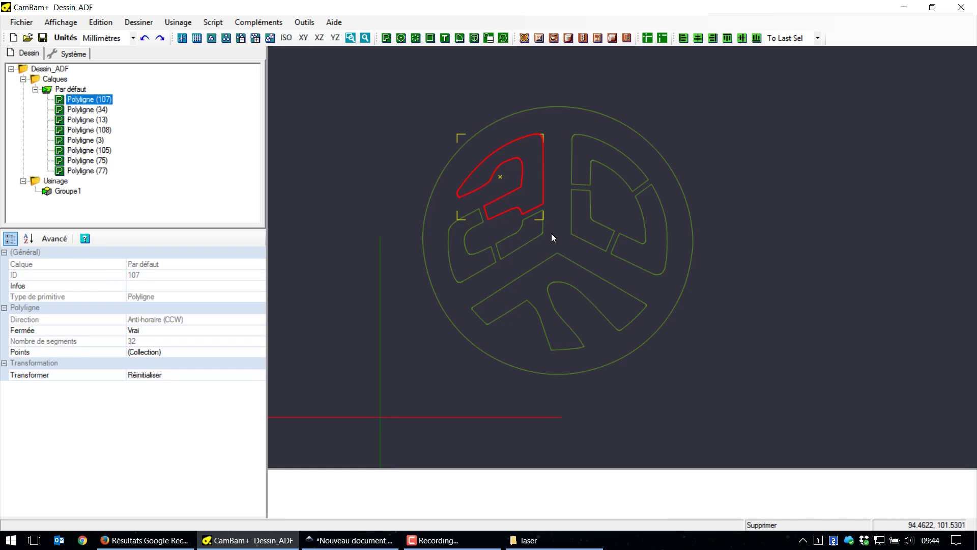
{"action": "left_click", "coordinate": [322, 114]}
{"action": "key", "text": "ctrl+a"}
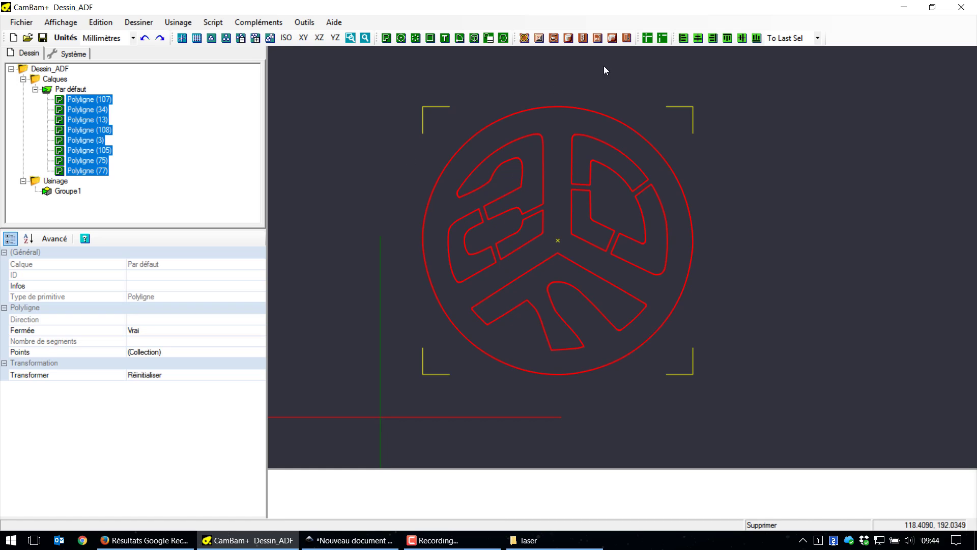
{"action": "left_click", "coordinate": [817, 38]}
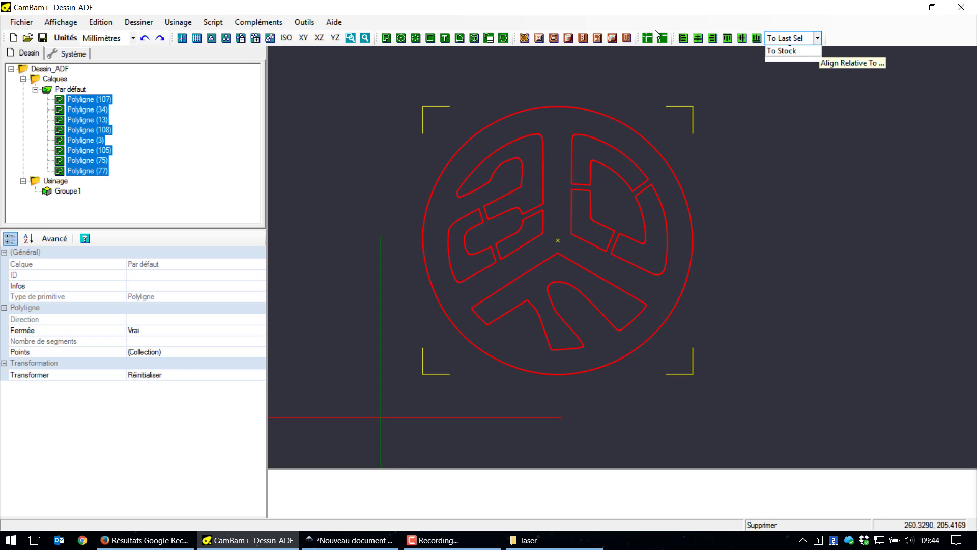
{"action": "left_click", "coordinate": [787, 90]}
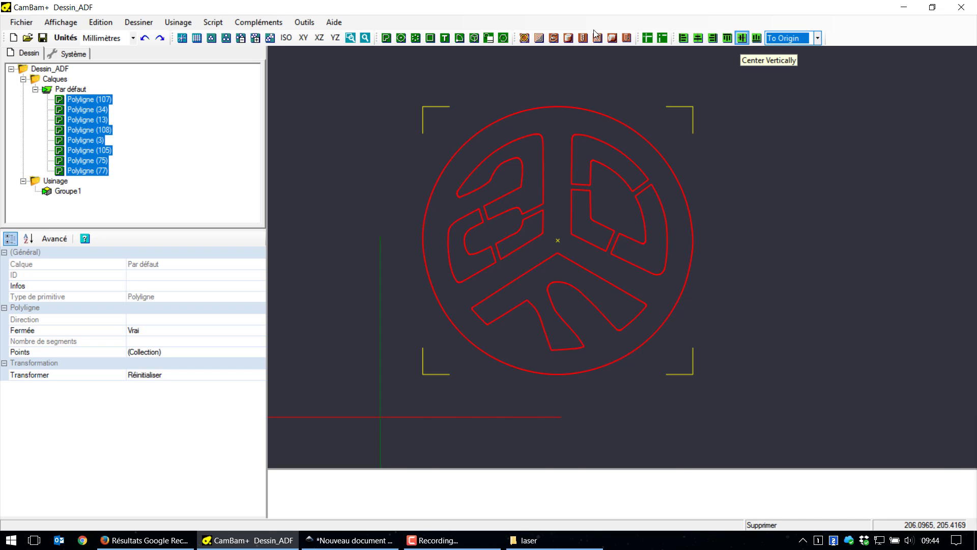
- Try to centre the ungrouped polylines on the origin vertically and horizontally, and undo both alignments
{"action": "left_click", "coordinate": [742, 38]}
{"action": "left_click", "coordinate": [699, 38]}
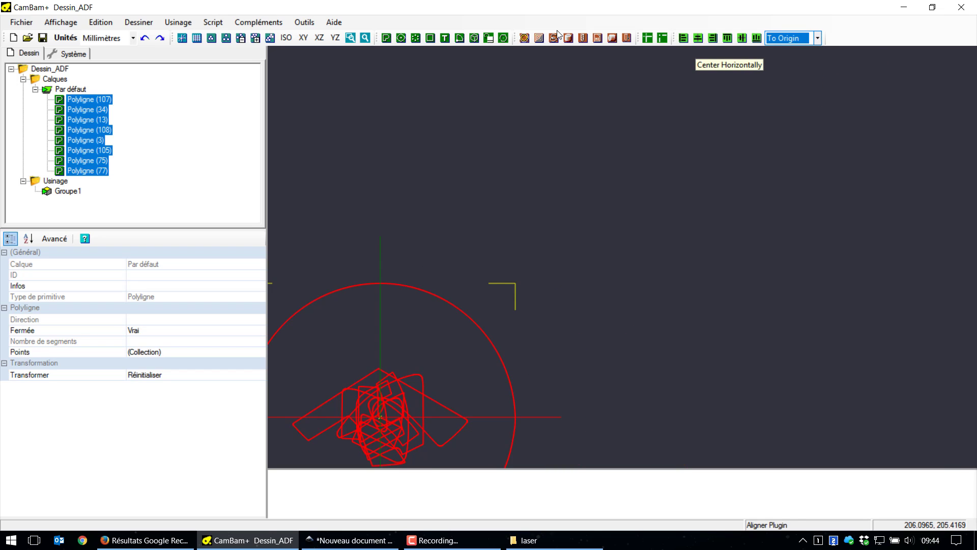
{"action": "left_click_drag", "start_coordinate": [546, 259], "coordinate": [661, 140]}
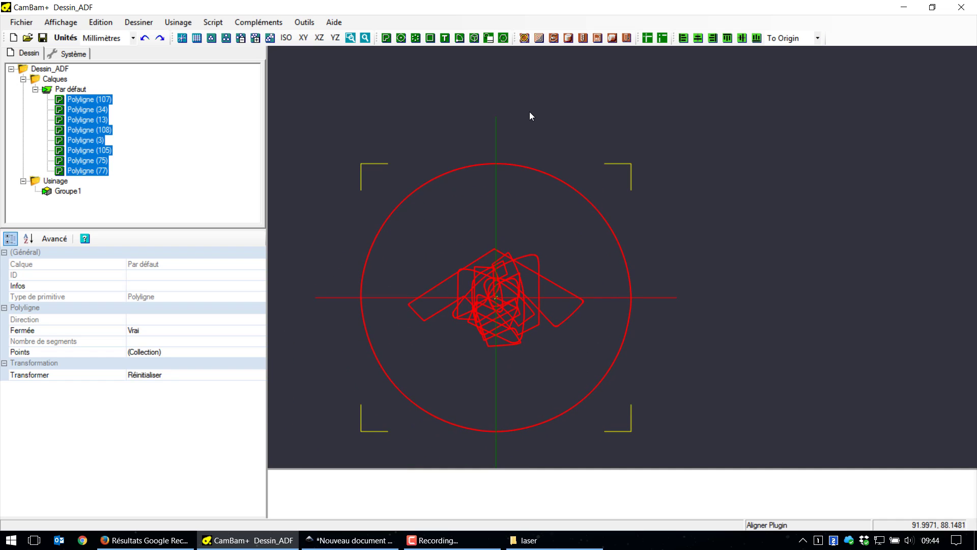
{"action": "key", "text": "ctrl+z"}
{"action": "key", "text": "ctrl+z"}
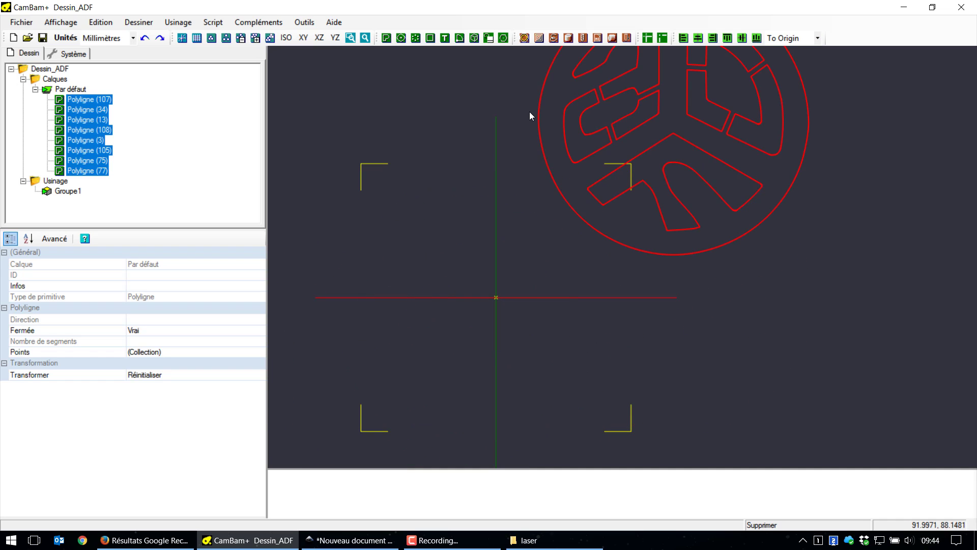
{"action": "left_click_drag", "start_coordinate": [853, 168], "coordinate": [748, 291]}
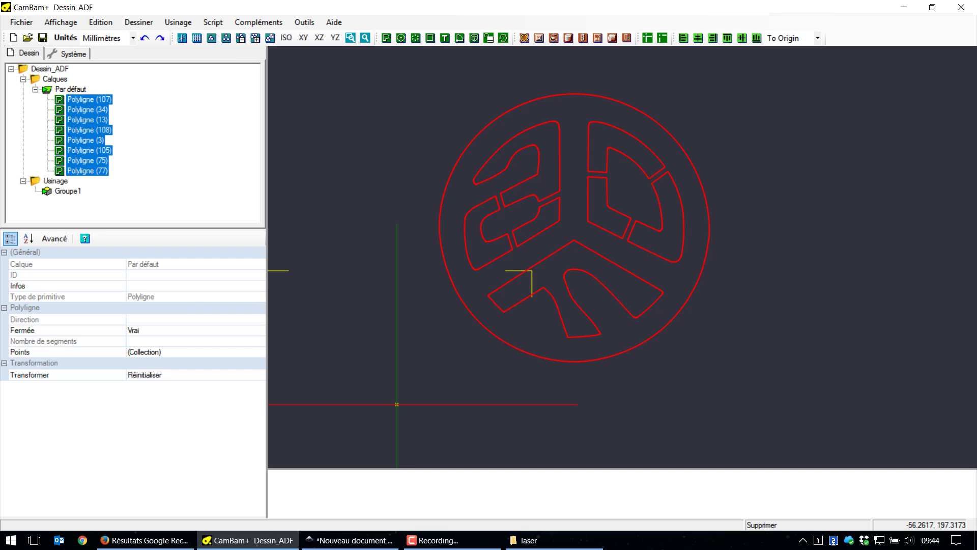
- Switch to Firefox and read through the Groupes plugin page on how to group and ungroup drawing objects
{"action": "left_click", "coordinate": [145, 540]}
{"action": "left_click", "coordinate": [587, 6]}
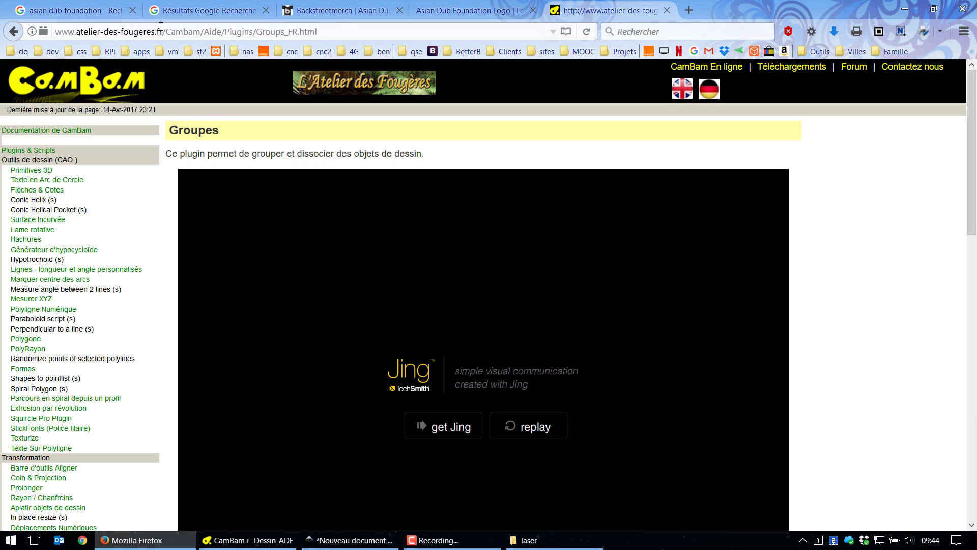
{"action": "scroll", "coordinate": [174, 178], "scroll_direction": "down", "scroll_amount": 5}
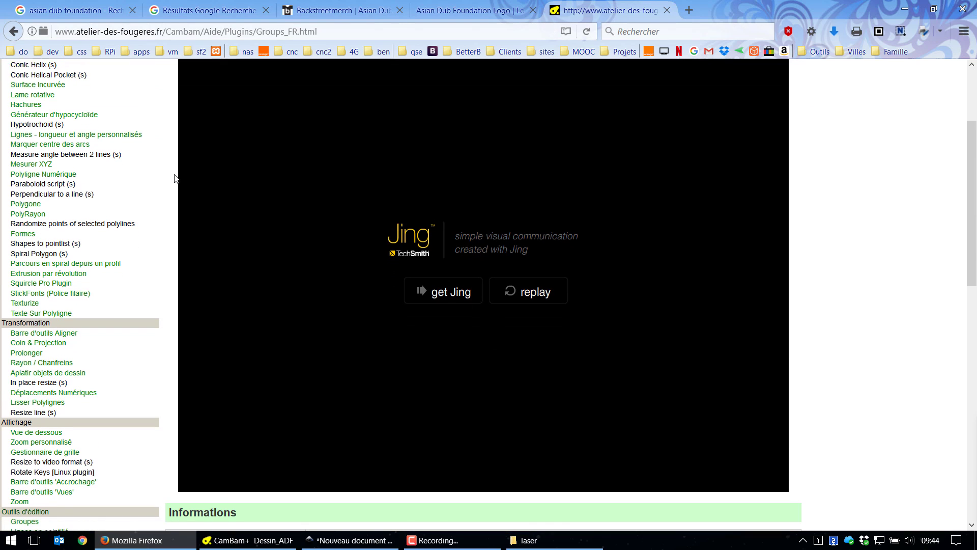
{"action": "scroll", "coordinate": [175, 178], "scroll_direction": "down", "scroll_amount": 10}
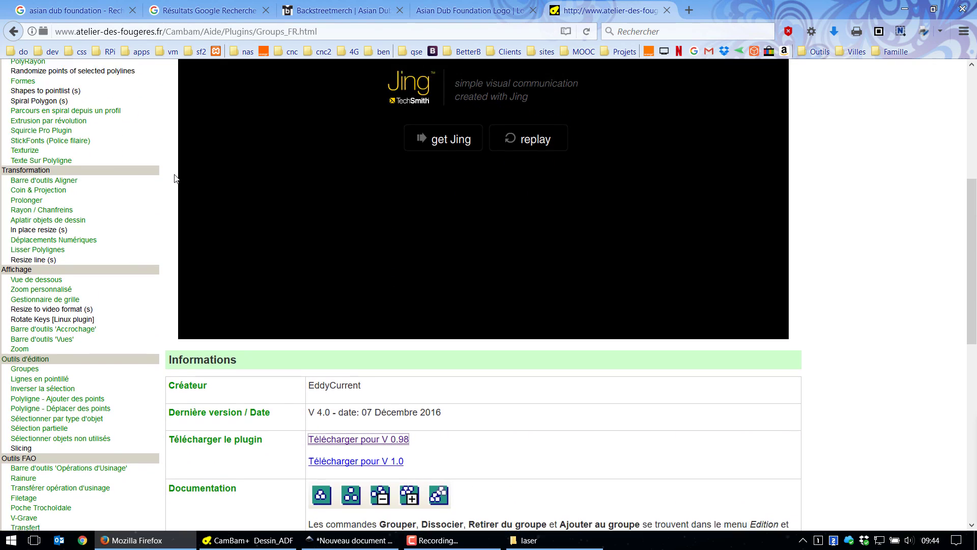
{"action": "scroll", "coordinate": [175, 178], "scroll_direction": "down", "scroll_amount": 3}
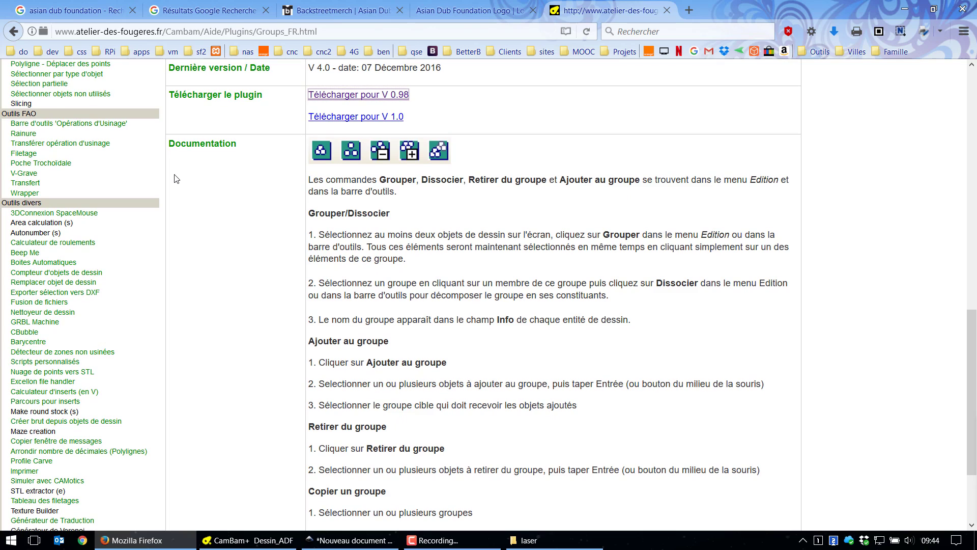
{"action": "scroll", "coordinate": [174, 178], "scroll_direction": "down", "scroll_amount": 3}
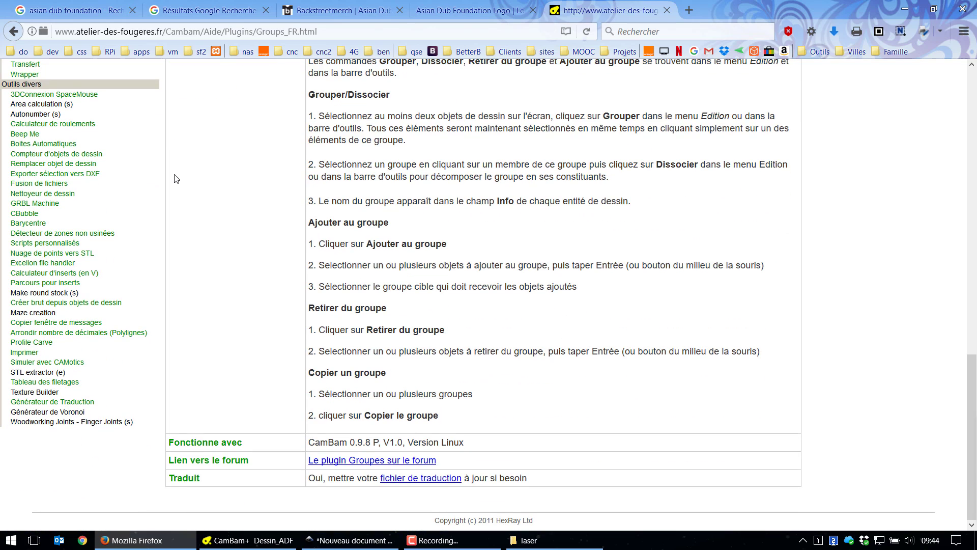
{"action": "scroll", "coordinate": [174, 178], "scroll_direction": "up", "scroll_amount": 20}
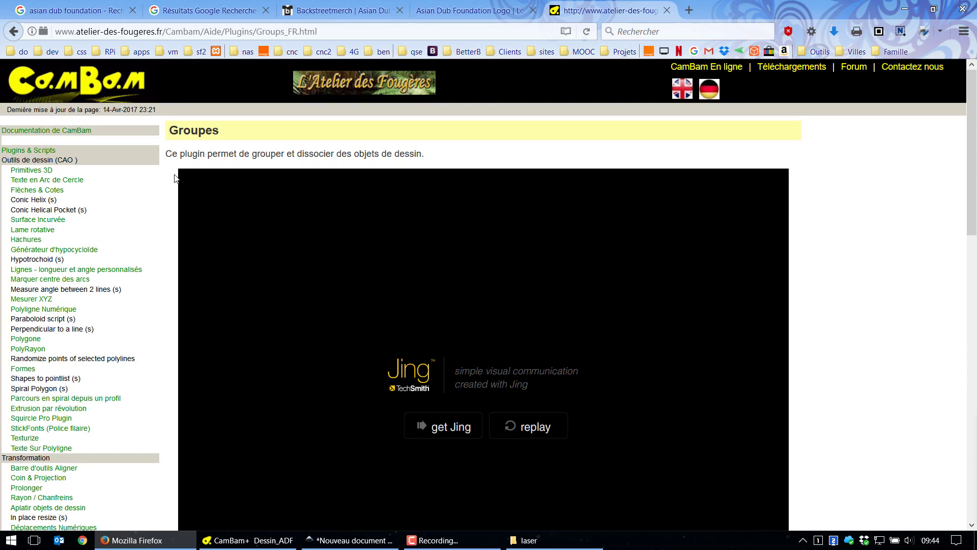
- Switch back to CamBam, group all the selected polylines, and test the group by selecting it through one of its outlines
{"action": "left_click", "coordinate": [248, 541]}
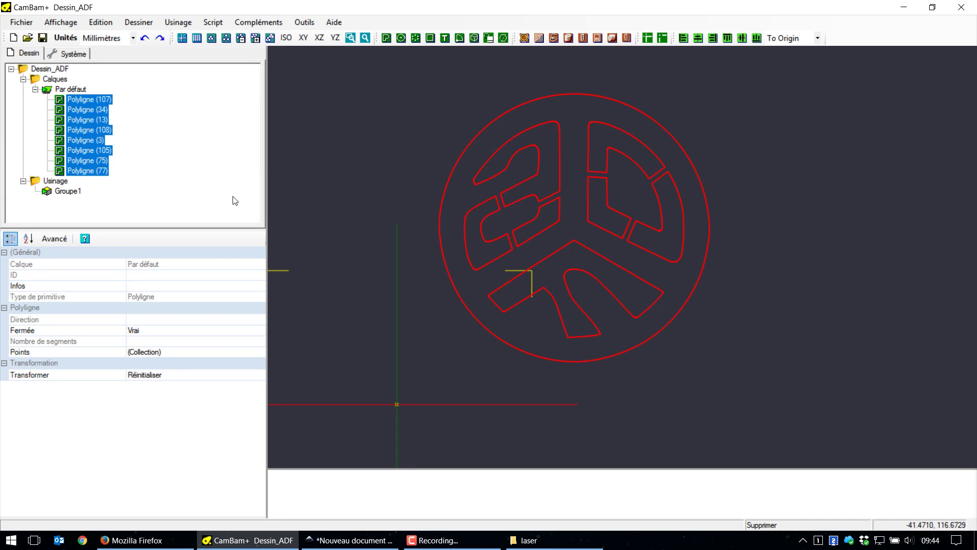
{"action": "left_click", "coordinate": [211, 39]}
{"action": "left_click", "coordinate": [326, 235]}
{"action": "left_click", "coordinate": [558, 125]}
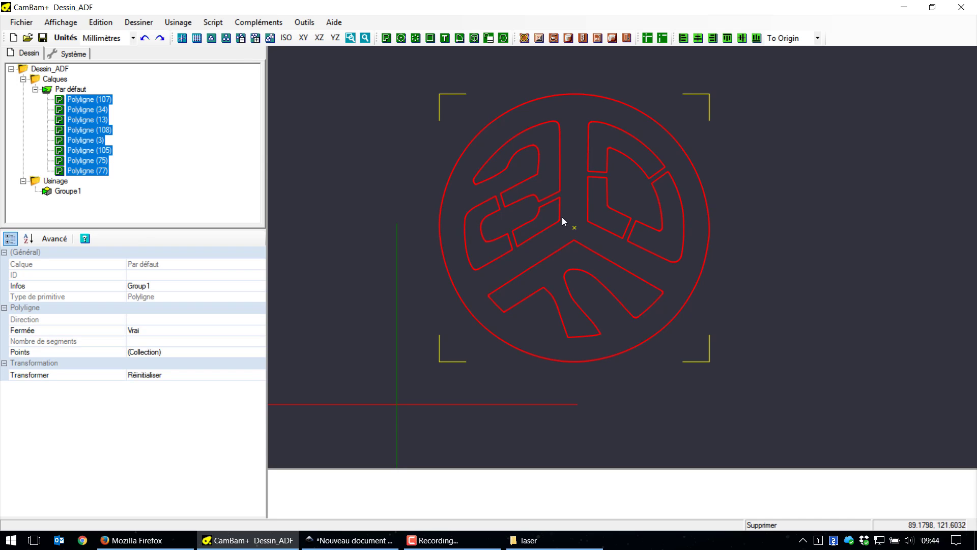
{"action": "left_click", "coordinate": [710, 324]}
{"action": "left_click", "coordinate": [652, 304]}
{"action": "left_click", "coordinate": [783, 253]}
{"action": "left_click", "coordinate": [615, 211]}
- Centre the grouped logo on the origin horizontally and vertically, deselect it, and save the drawing as Dessin_ADF.cb
{"action": "left_click", "coordinate": [698, 38]}
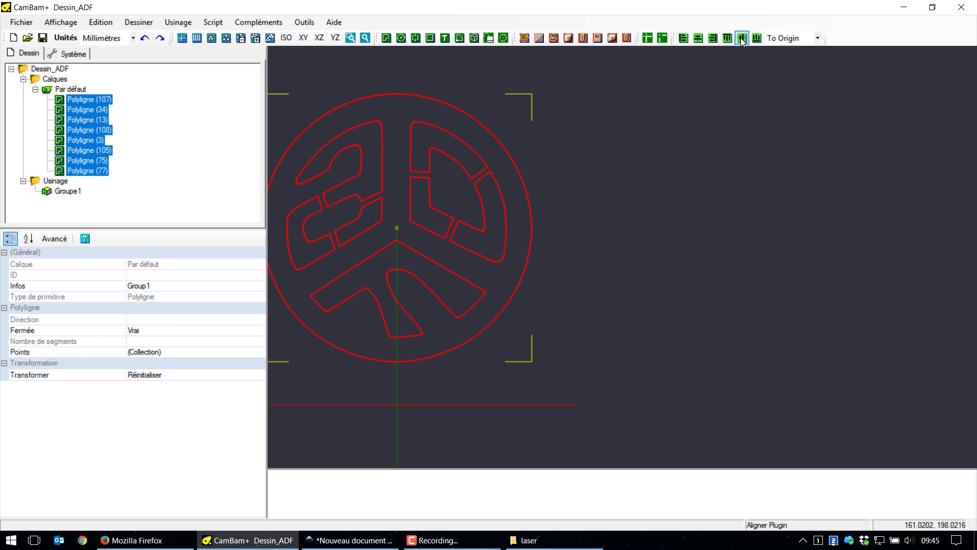
{"action": "left_click", "coordinate": [742, 38]}
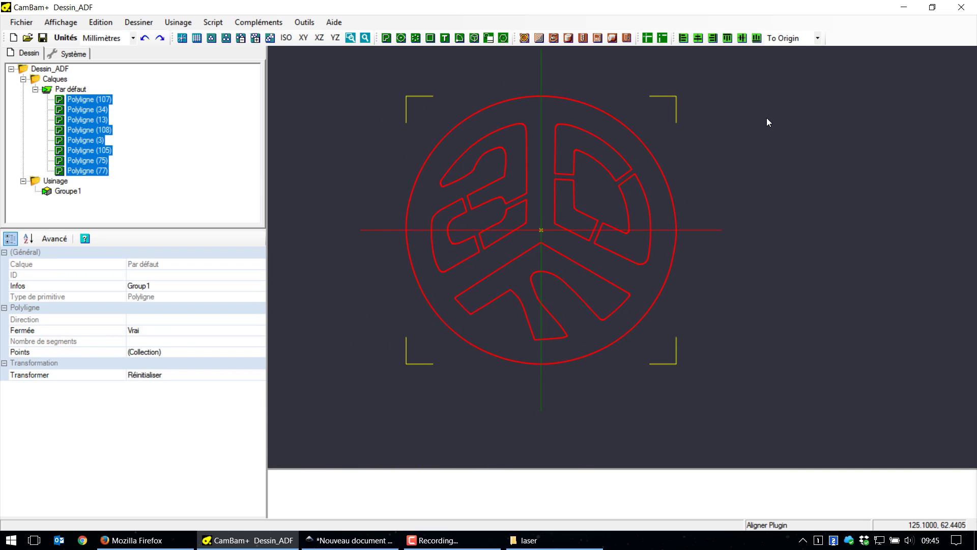
{"action": "left_click", "coordinate": [594, 184]}
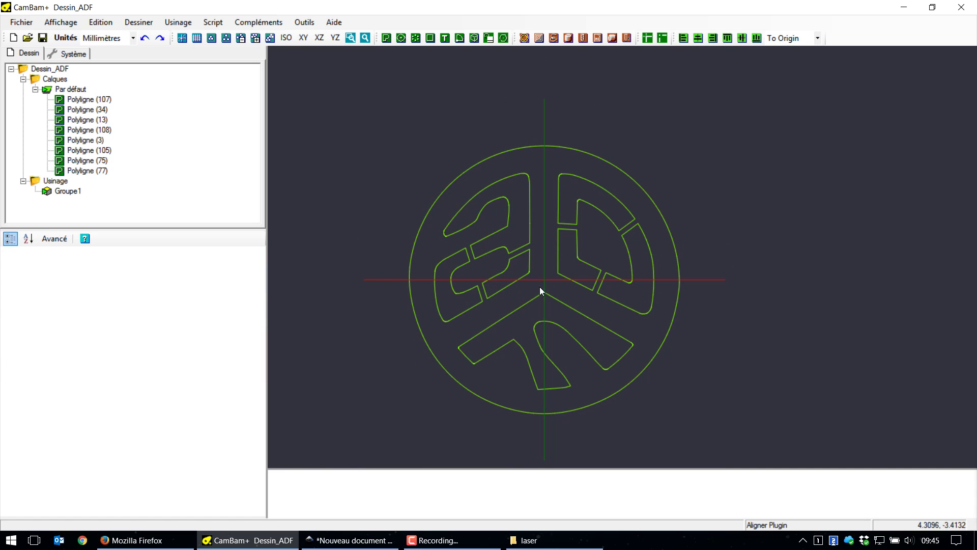
{"action": "left_click", "coordinate": [37, 35]}
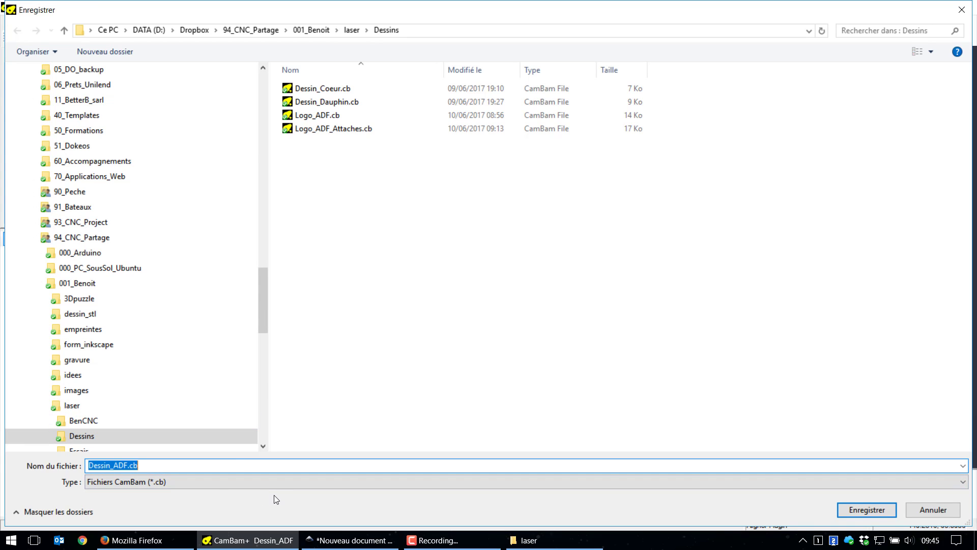
{"action": "left_click", "coordinate": [859, 506]}
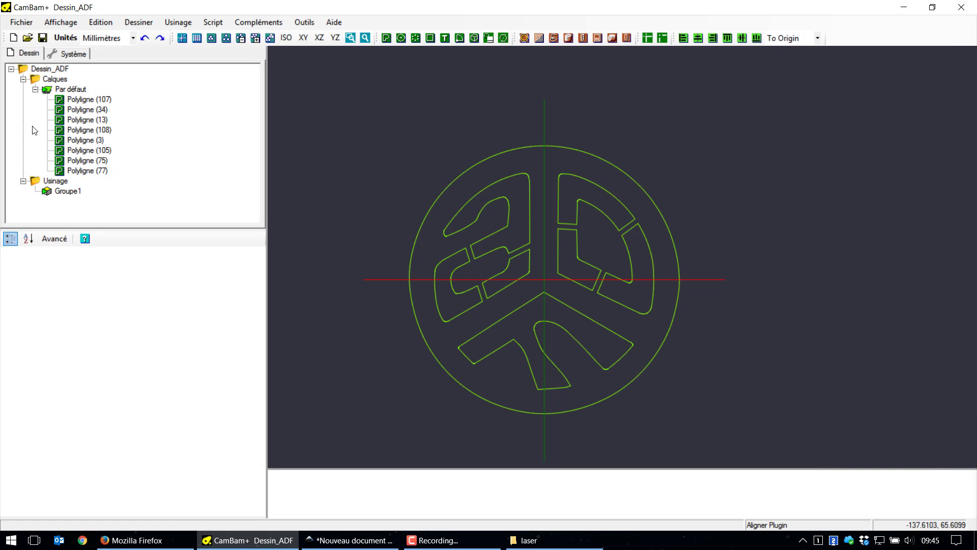
- Create an engraving operation on the whole logo with the Laser - Gravure F400 style and a feed rate of 800
{"action": "key", "text": "ctrl+a"}
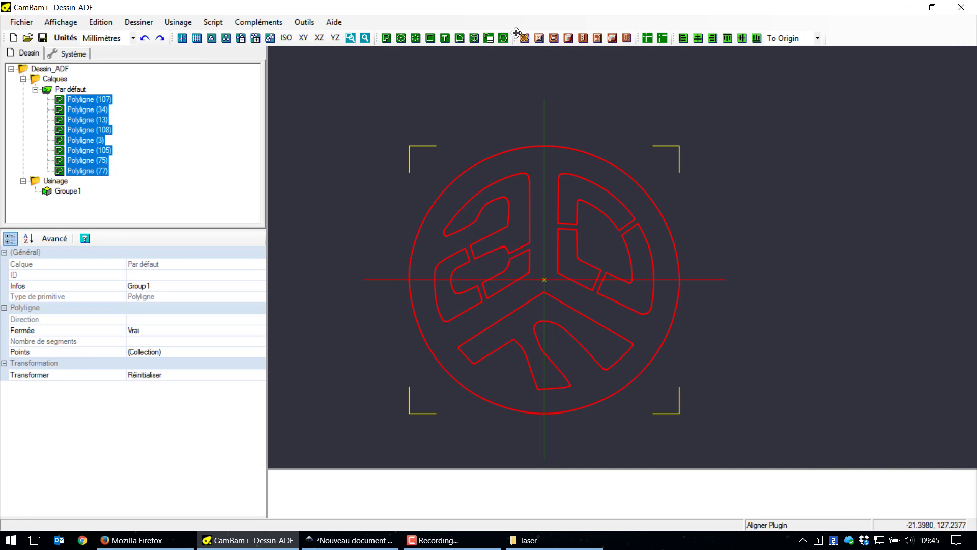
{"action": "left_click", "coordinate": [555, 39]}
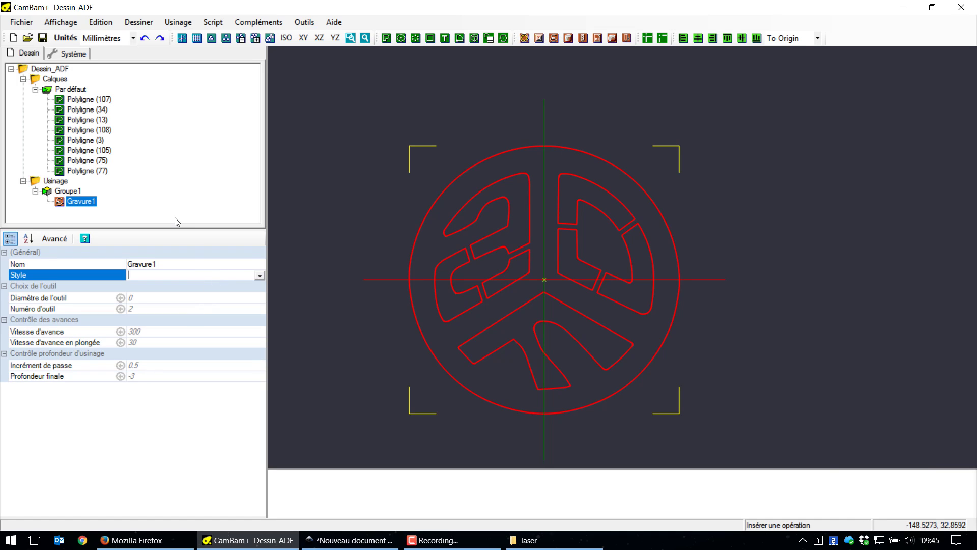
{"action": "left_click", "coordinate": [259, 277]}
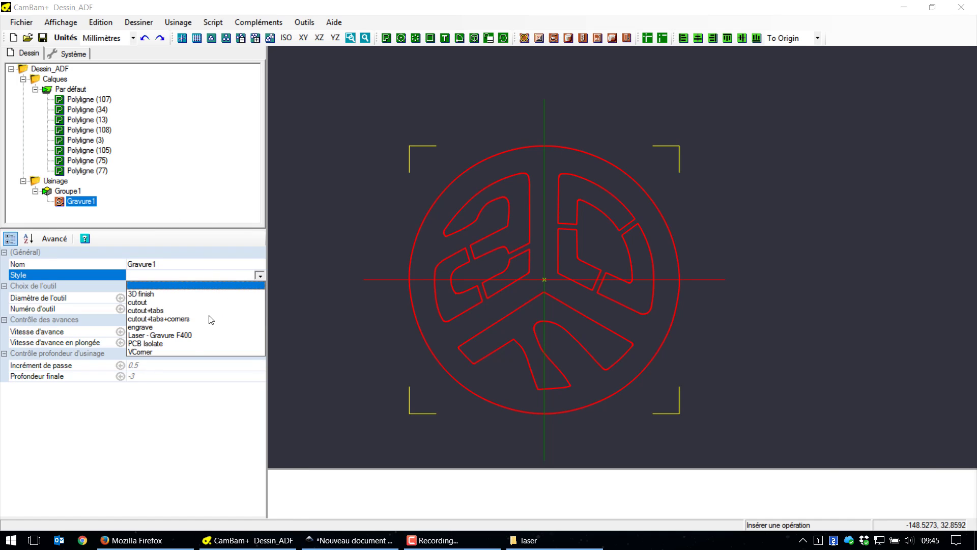
{"action": "left_click", "coordinate": [199, 335]}
{"action": "left_click", "coordinate": [105, 330]}
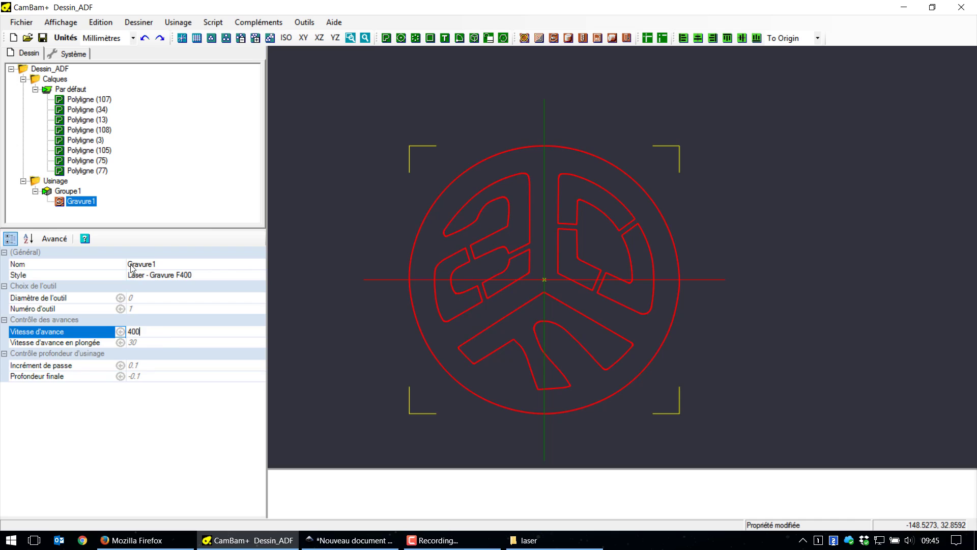
{"action": "type", "text": "80"}
- Show the advanced properties of the engraving operation and look through them
{"action": "left_click", "coordinate": [54, 238]}
{"action": "scroll", "coordinate": [133, 316], "scroll_direction": "down", "scroll_amount": 5}
{"action": "scroll", "coordinate": [133, 315], "scroll_direction": "up", "scroll_amount": 5}
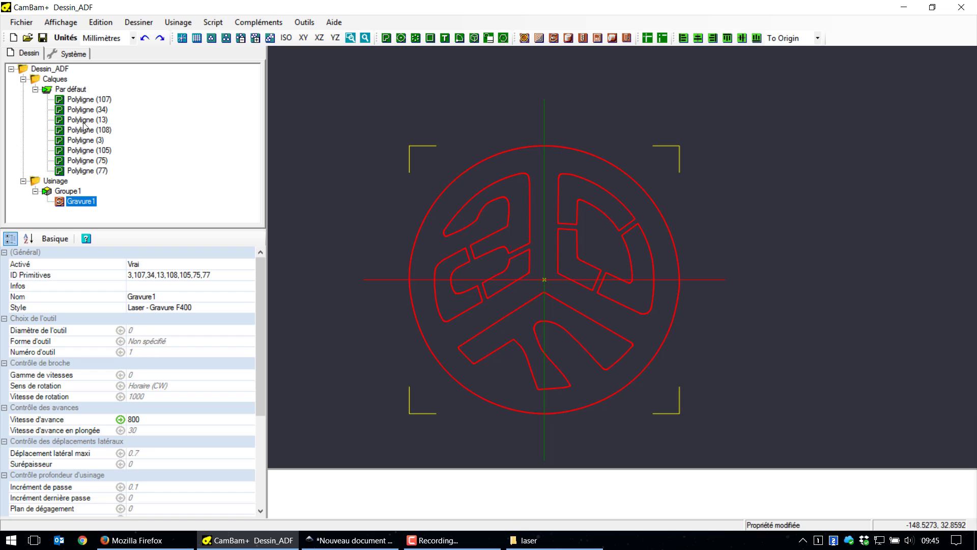
- Examine the properties of the 0.00mm Laser tool in the Default-mm tool library
{"action": "left_click", "coordinate": [69, 54]}
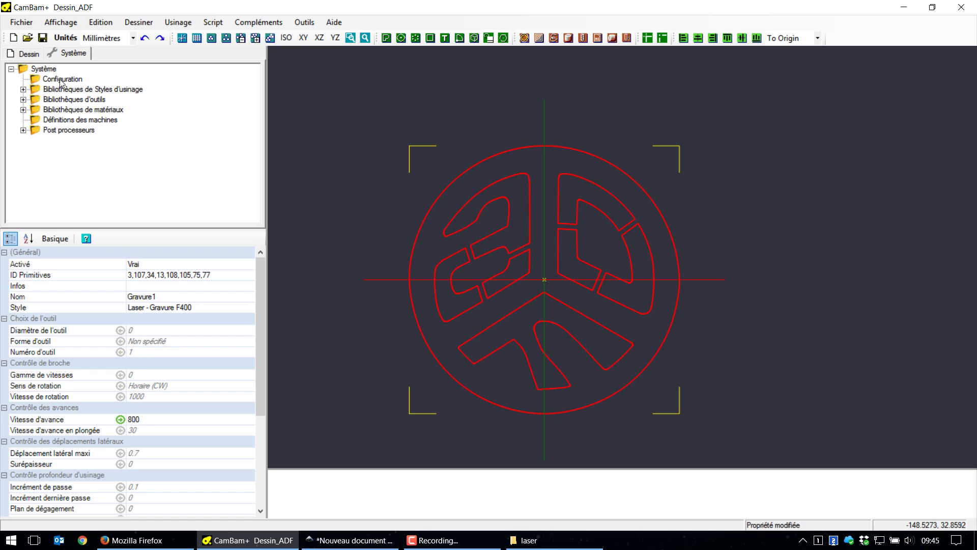
{"action": "left_click", "coordinate": [23, 99]}
{"action": "left_click", "coordinate": [35, 119]}
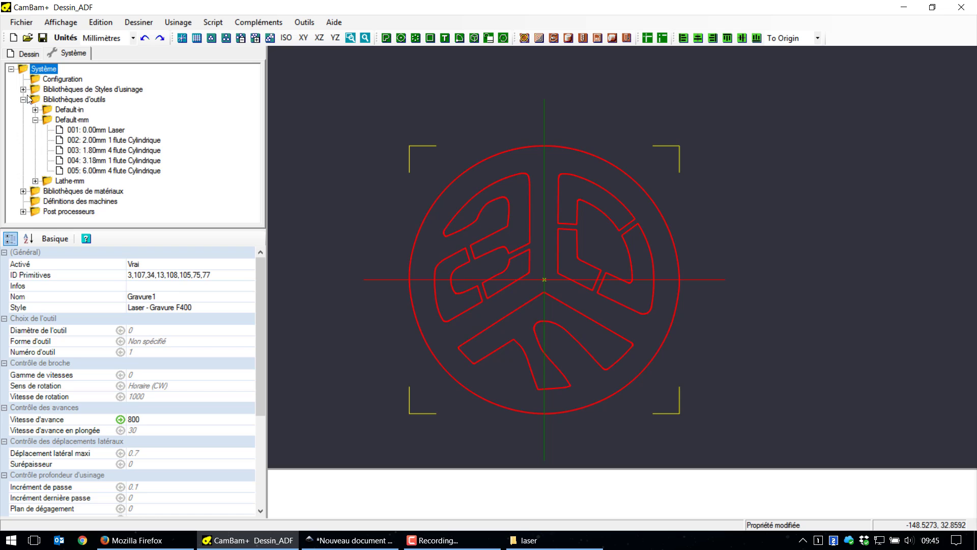
{"action": "left_click", "coordinate": [94, 132]}
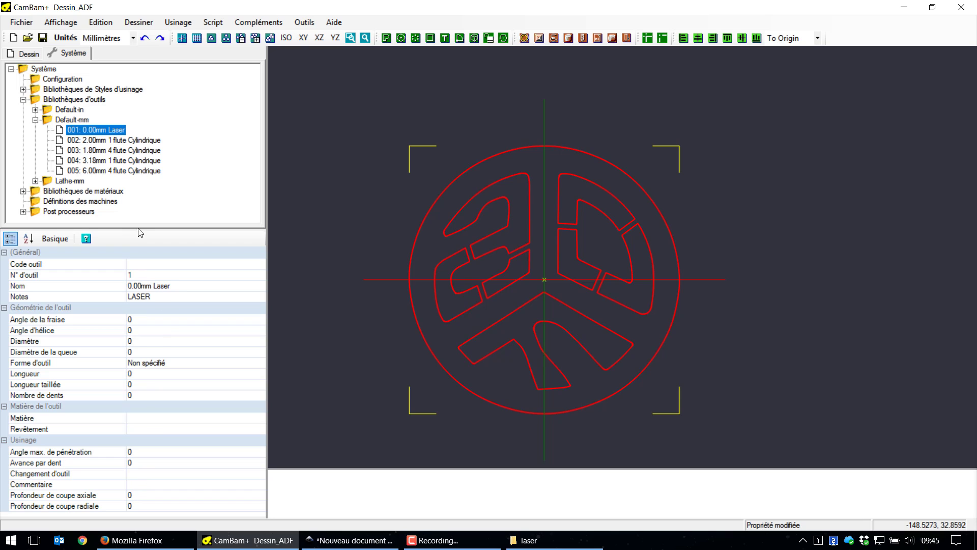
- Return to the drawing's engraving operation and examine its advanced parameters, especially pass increments, clearance plane and final depth
{"action": "left_click", "coordinate": [24, 54]}
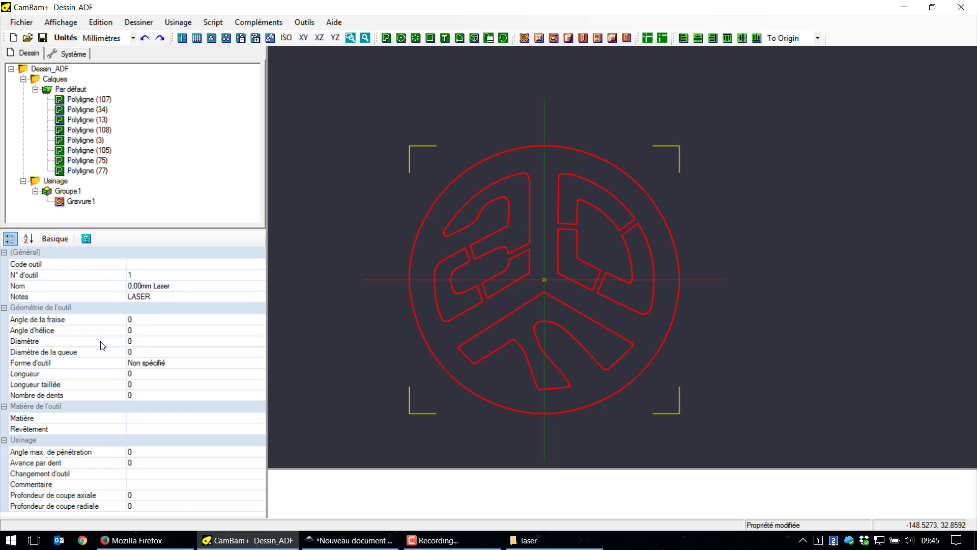
{"action": "left_click", "coordinate": [85, 203]}
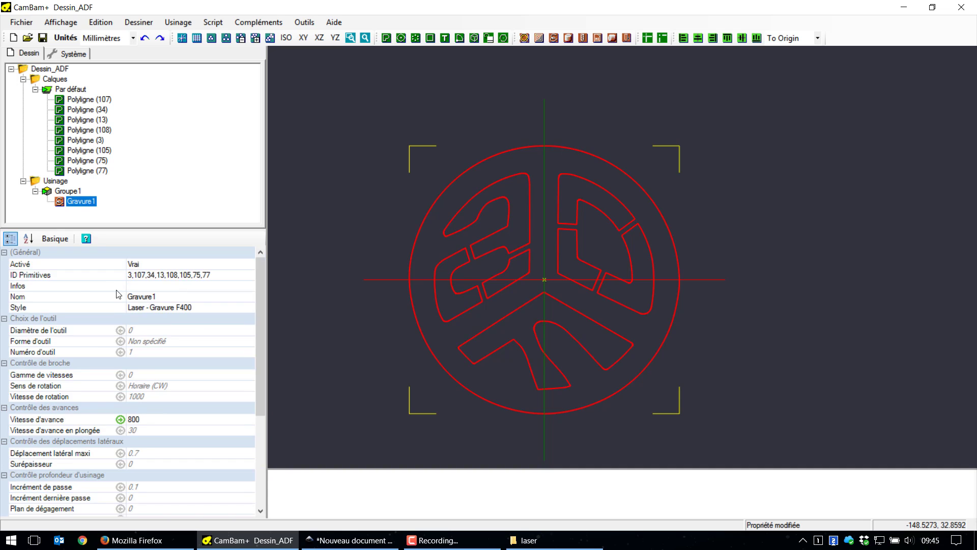
{"action": "scroll", "coordinate": [137, 333], "scroll_direction": "down", "scroll_amount": 10}
{"action": "scroll", "coordinate": [137, 333], "scroll_direction": "up", "scroll_amount": 10}
{"action": "left_click_drag", "start_coordinate": [261, 328], "coordinate": [254, 391]}
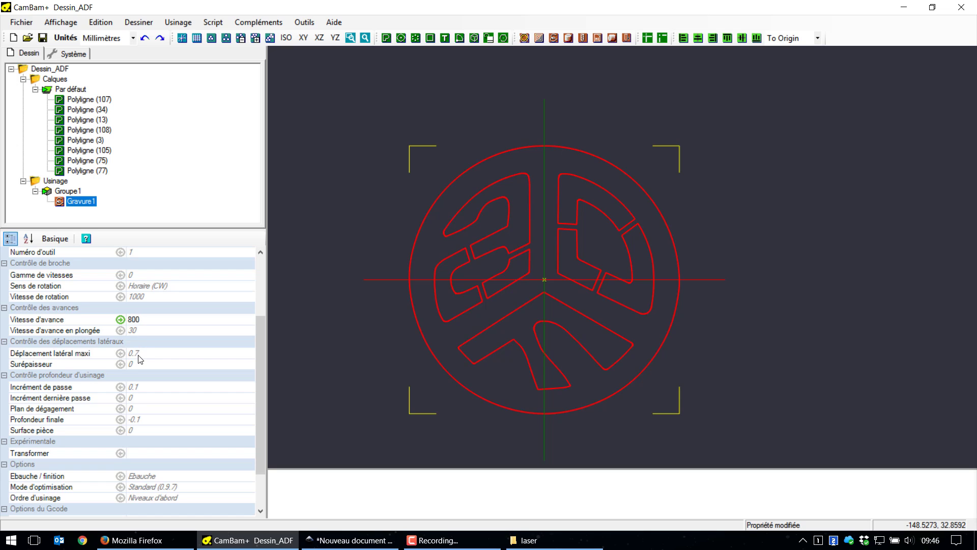
{"action": "left_click", "coordinate": [86, 388]}
{"action": "key", "text": "Down"}
{"action": "key", "text": "Down"}
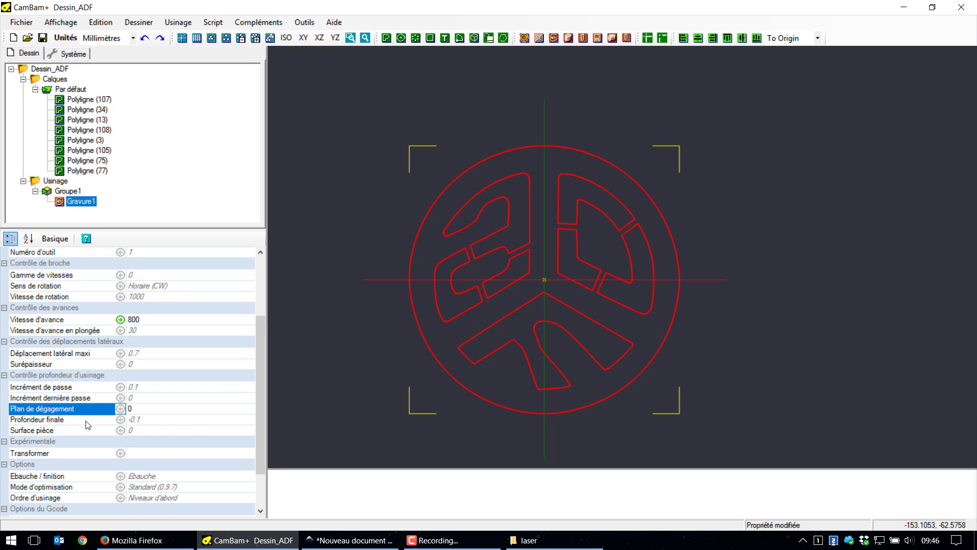
{"action": "key", "text": "Down"}
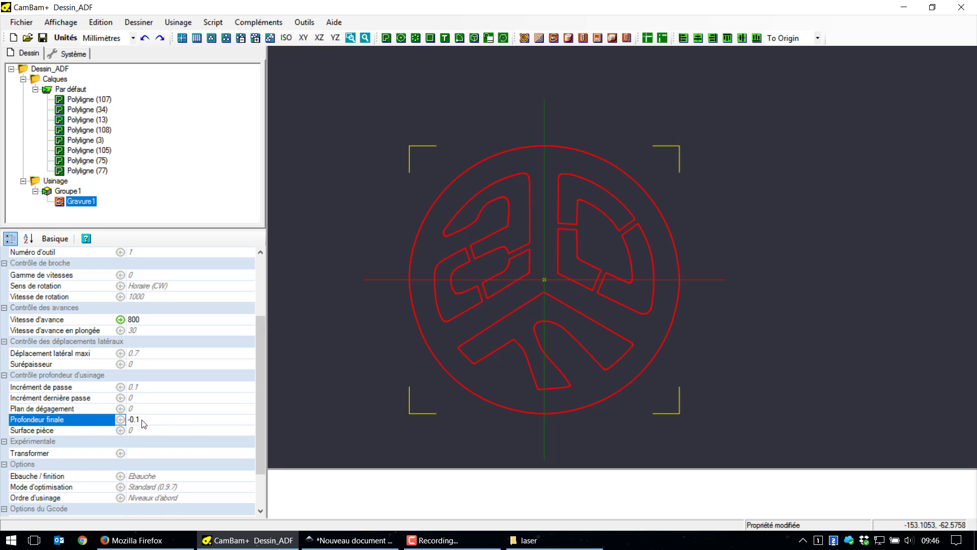
{"action": "scroll", "coordinate": [143, 424], "scroll_direction": "down", "scroll_amount": 2}
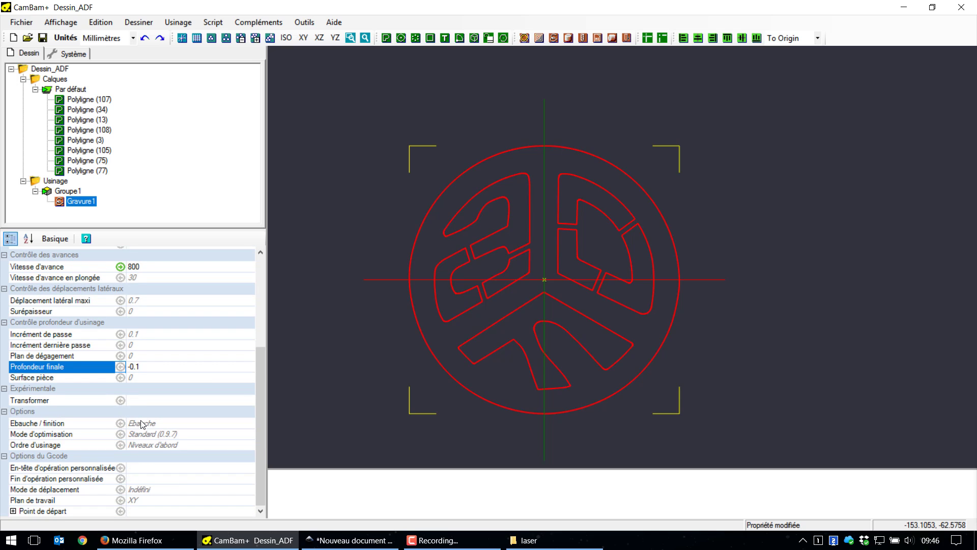
- Examine the properties and G-code definitions of the BenCNC - Laser post processor in the system settings
{"action": "scroll", "coordinate": [143, 424], "scroll_direction": "up", "scroll_amount": 5}
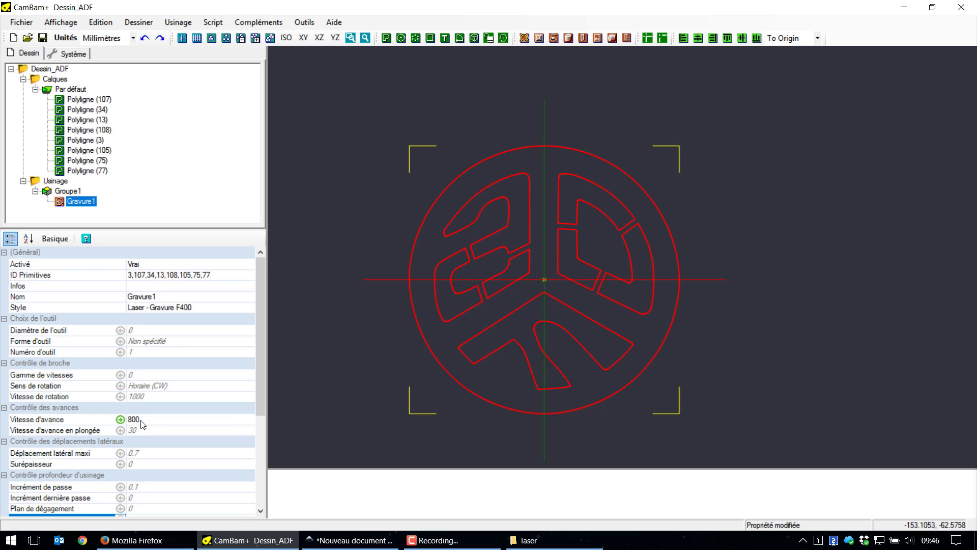
{"action": "left_click", "coordinate": [67, 53]}
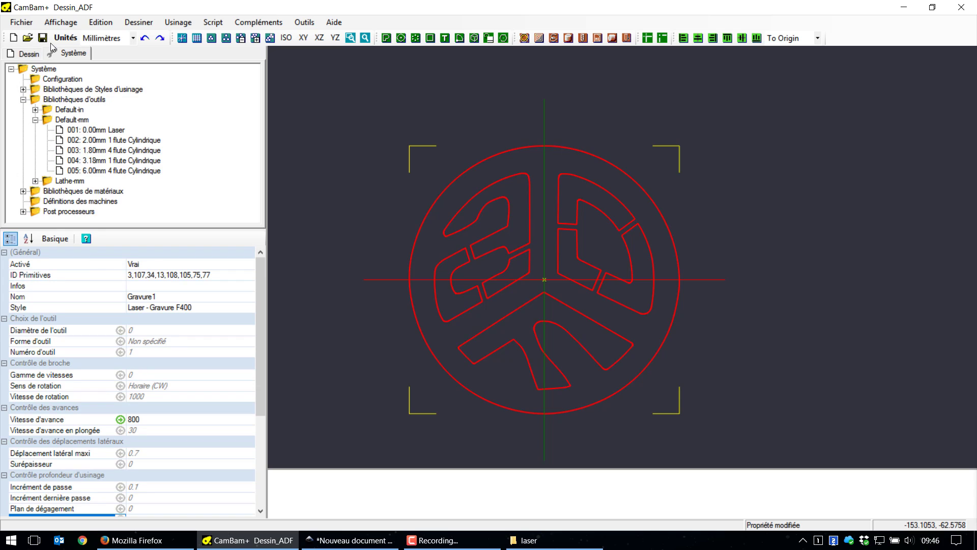
{"action": "left_click", "coordinate": [22, 212]}
{"action": "scroll", "coordinate": [70, 179], "scroll_direction": "up", "scroll_amount": 3}
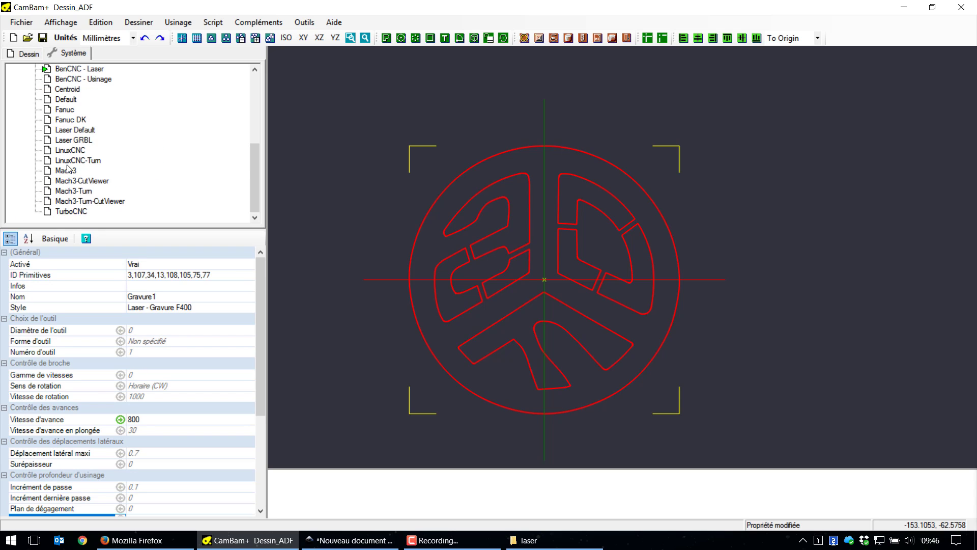
{"action": "left_click", "coordinate": [77, 161]}
{"action": "scroll", "coordinate": [105, 357], "scroll_direction": "down", "scroll_amount": 10}
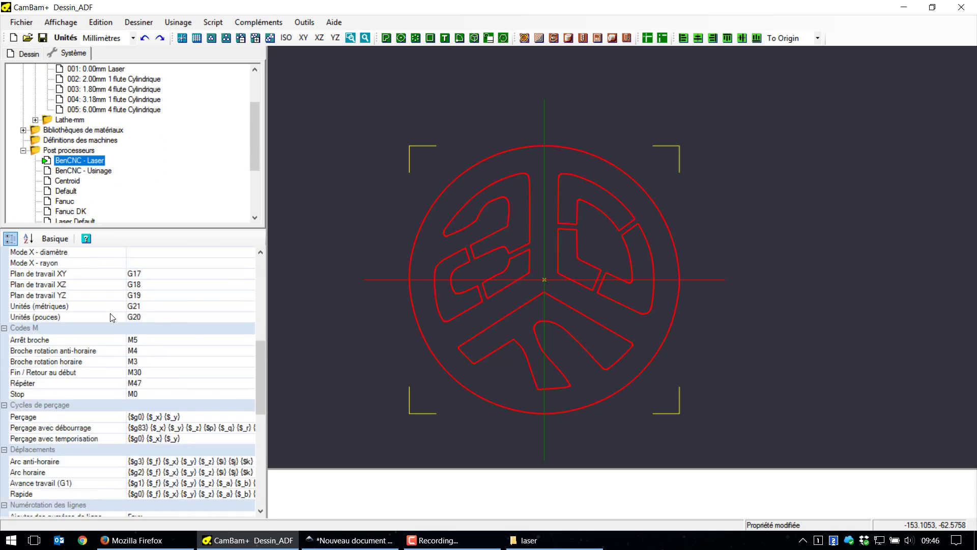
{"action": "scroll", "coordinate": [103, 361], "scroll_direction": "up", "scroll_amount": 10}
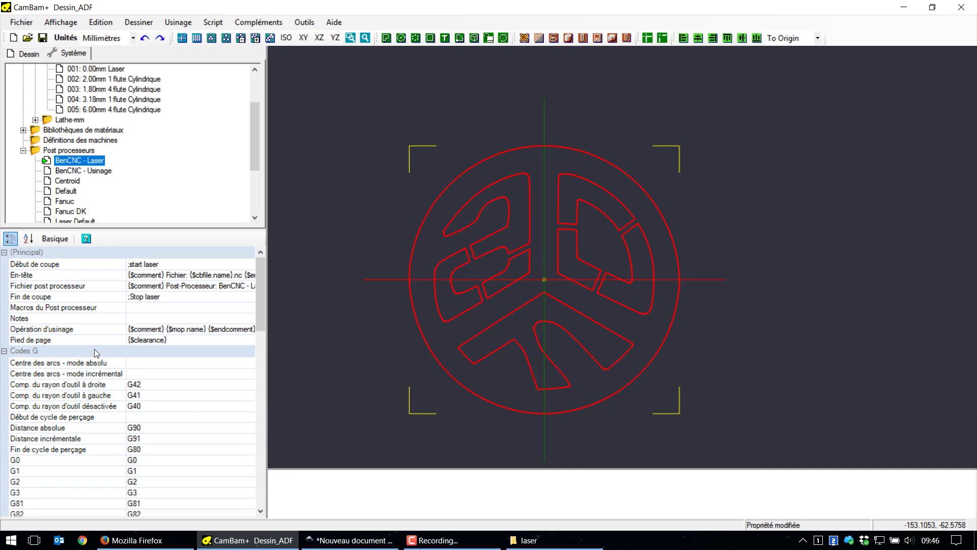
{"action": "left_click", "coordinate": [23, 150]}
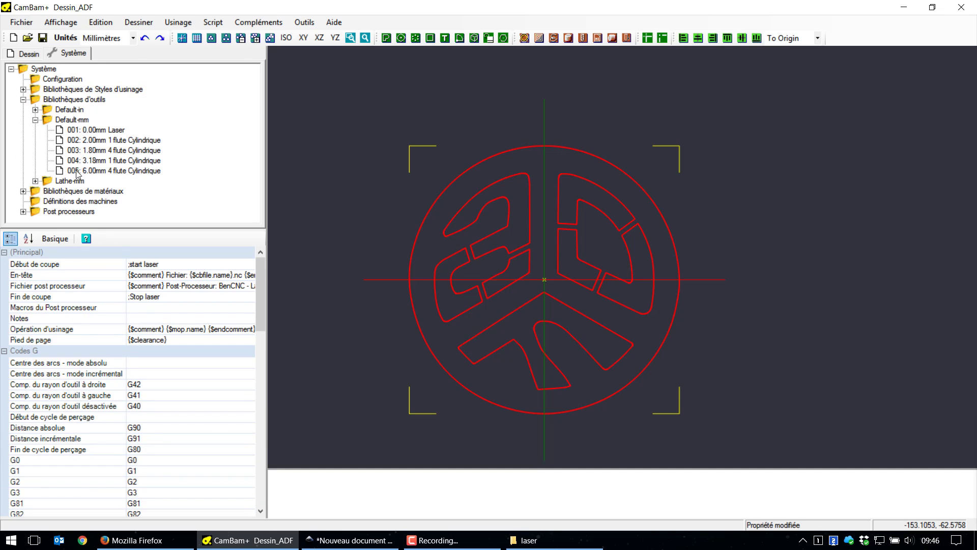
{"action": "left_click", "coordinate": [23, 99]}
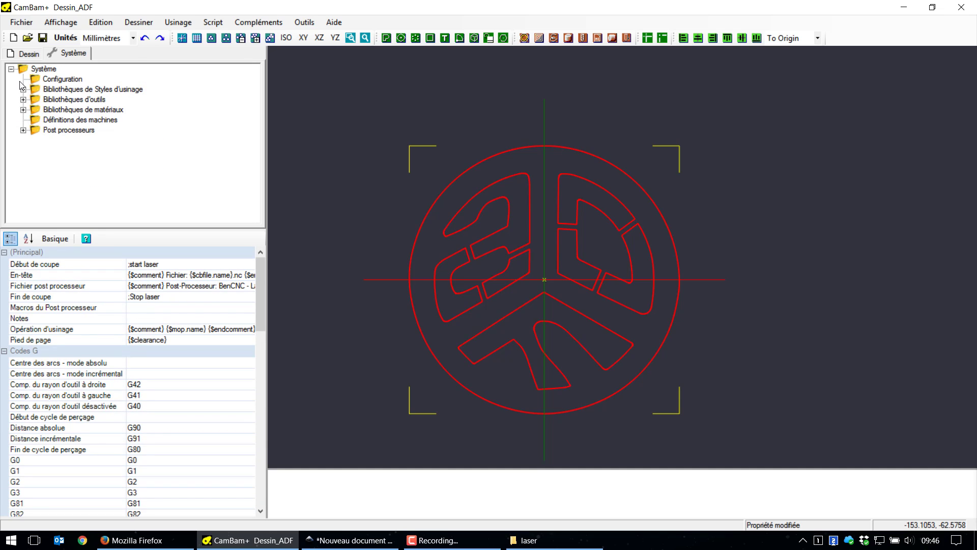
- Generate the toolpaths of the drawing's engraving operation, inspect them in 3D and restore the flat top view
{"action": "left_click", "coordinate": [22, 49]}
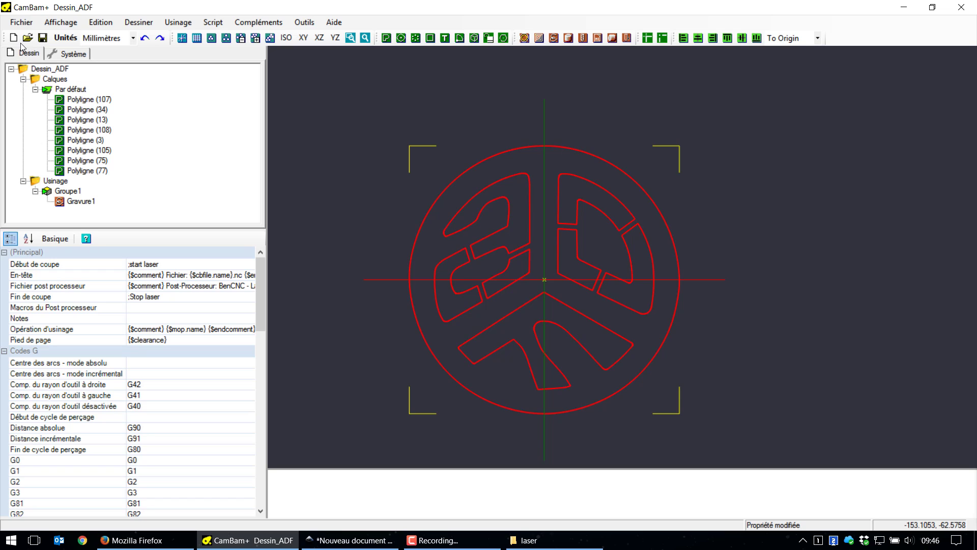
{"action": "left_click", "coordinate": [82, 201]}
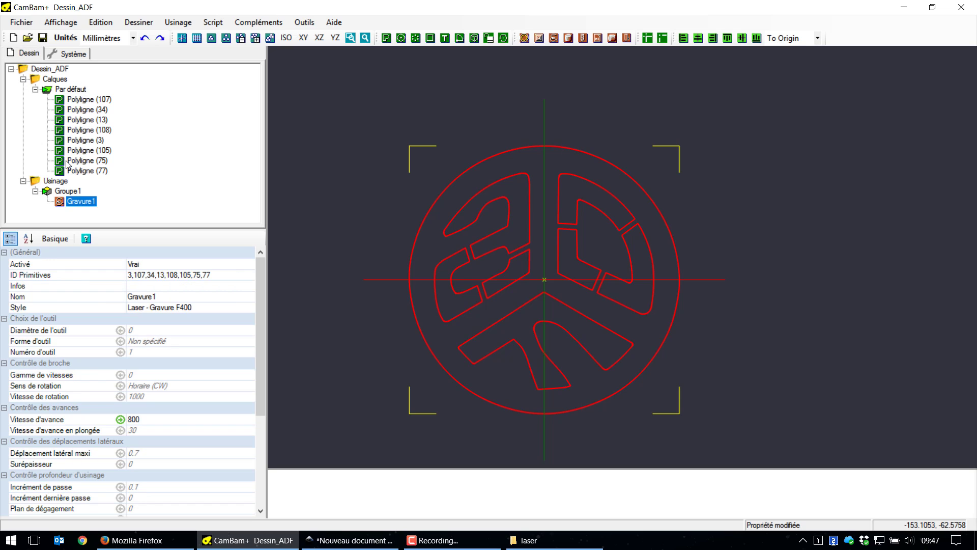
{"action": "right_click", "coordinate": [82, 201]}
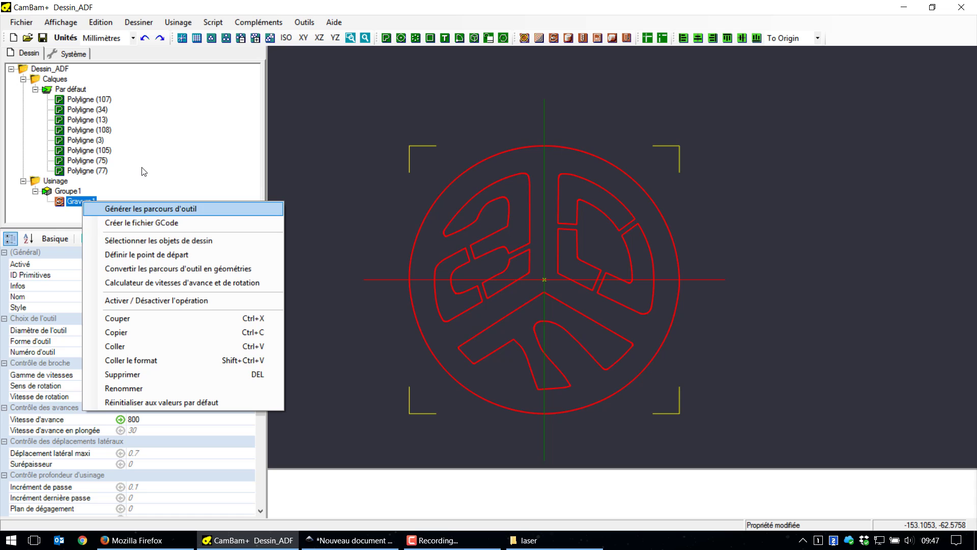
{"action": "left_click", "coordinate": [153, 209]}
{"action": "left_click_drag", "start_coordinate": [504, 239], "coordinate": [499, 281]}
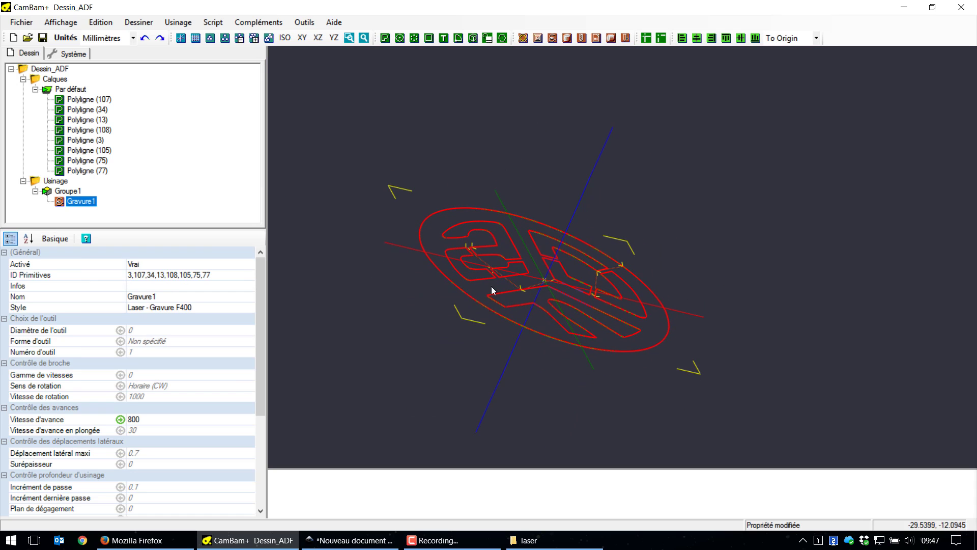
{"action": "scroll", "coordinate": [485, 280], "scroll_direction": "up", "scroll_amount": 6}
{"action": "left_click_drag", "start_coordinate": [427, 258], "coordinate": [526, 258]}
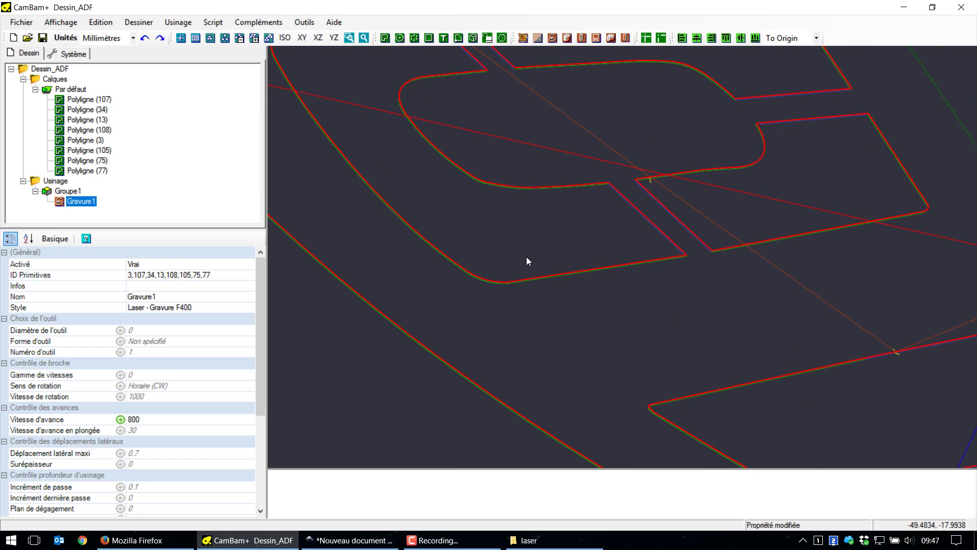
{"action": "key", "text": "alt+x"}
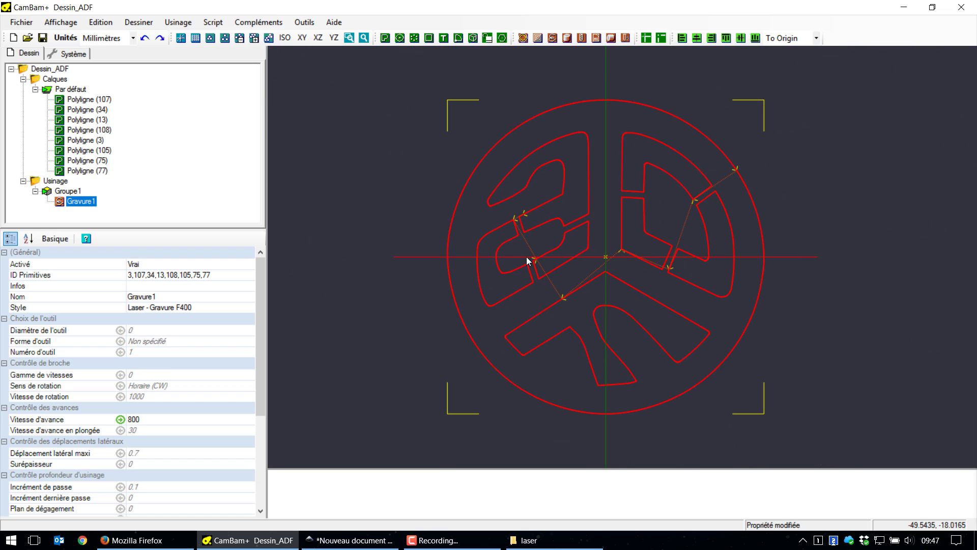
- Resize all the logo polylines proportionally to 100 mm in Y and regenerate the engraving toolpaths
{"action": "left_click", "coordinate": [375, 230]}
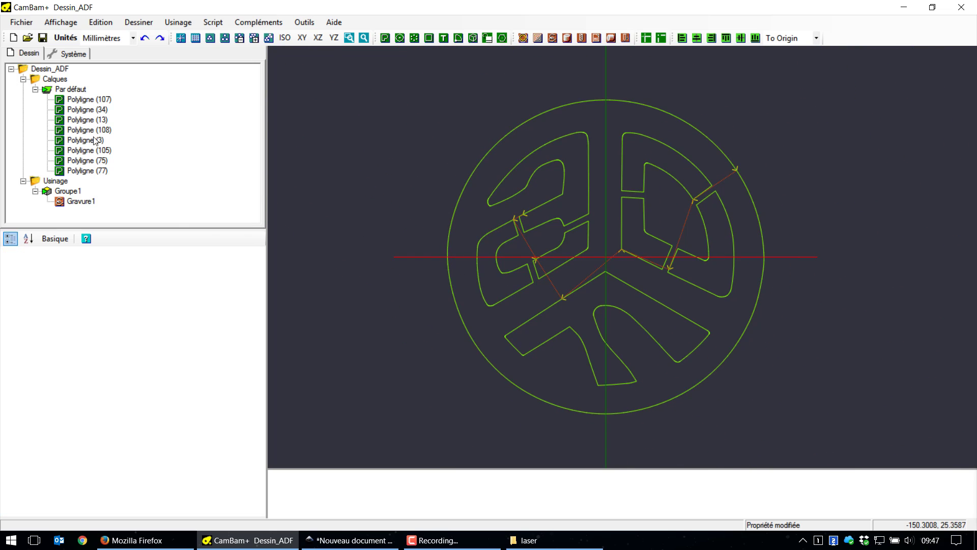
{"action": "key", "text": "ctrl+a"}
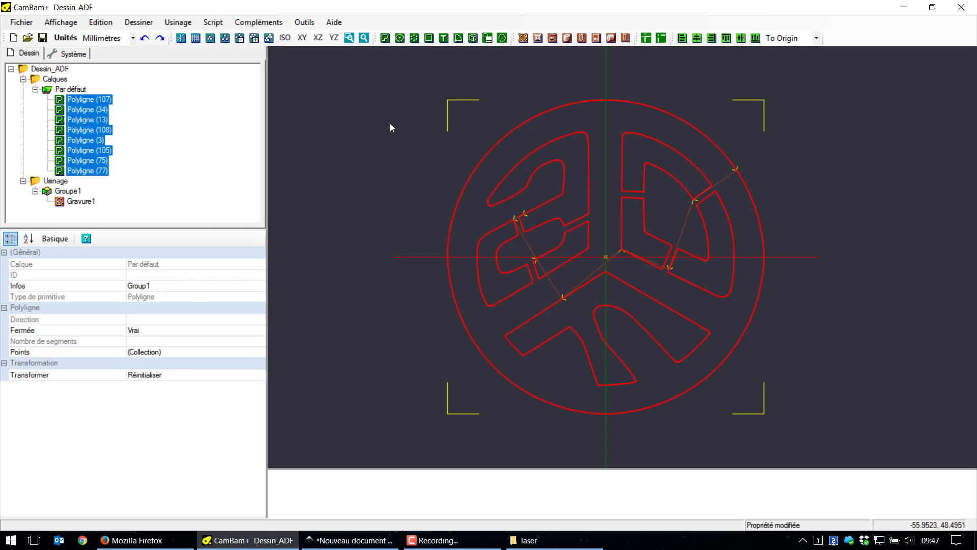
{"action": "key", "text": "ctrl+e"}
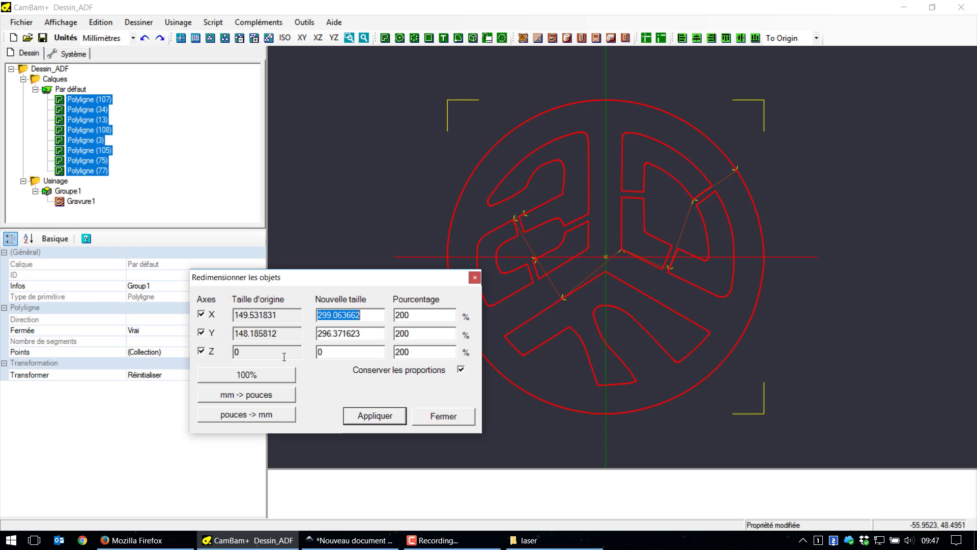
{"action": "key", "text": "Tab"}
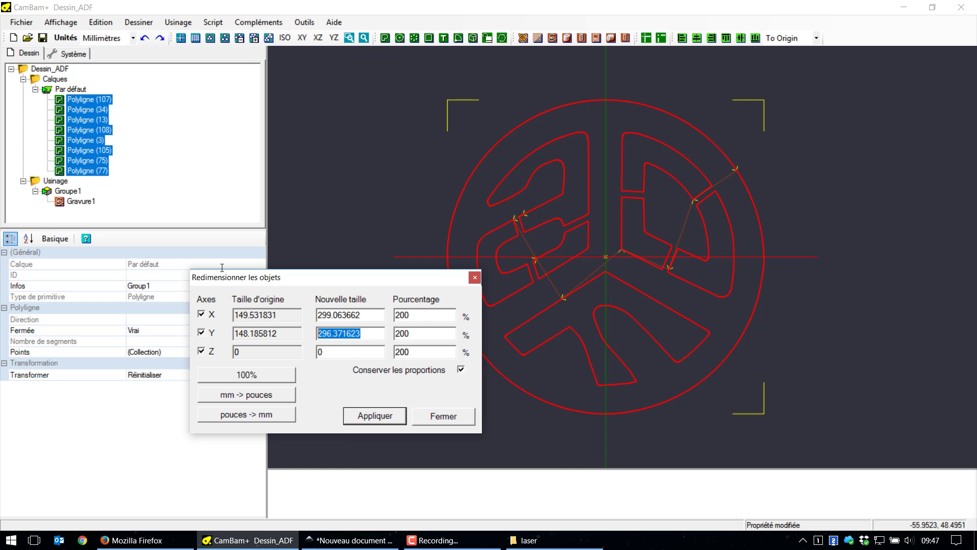
{"action": "type", "text": "100"}
{"action": "key", "text": "Return"}
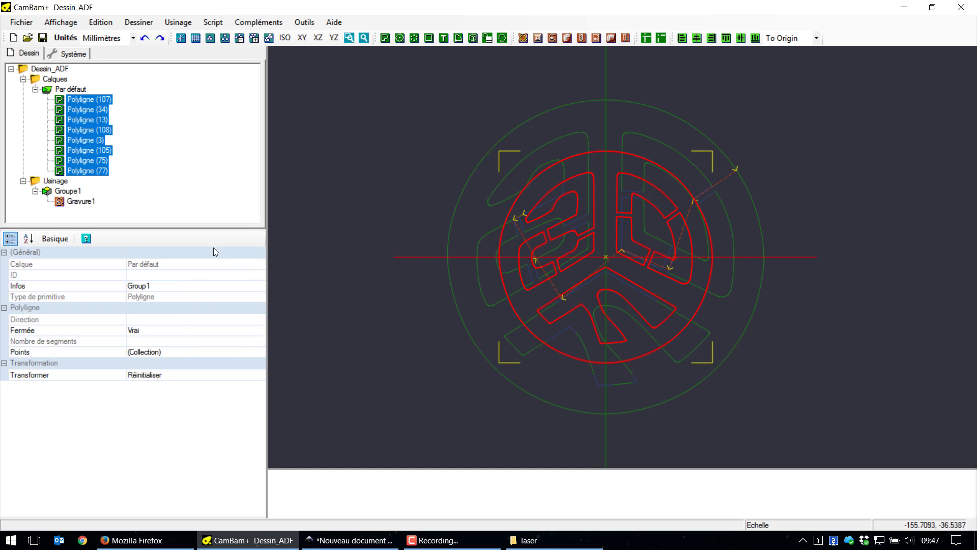
{"action": "right_click", "coordinate": [79, 202]}
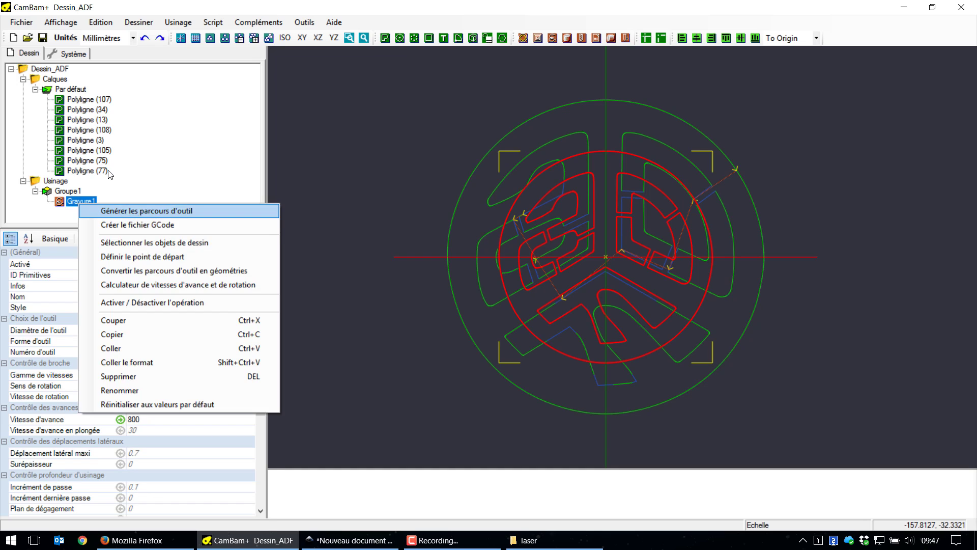
{"action": "left_click", "coordinate": [153, 211]}
- Create the G-code file of the 100 mm logo as Logo_ADF_100mm.cb in the Dessins folder
{"action": "left_click", "coordinate": [178, 22]}
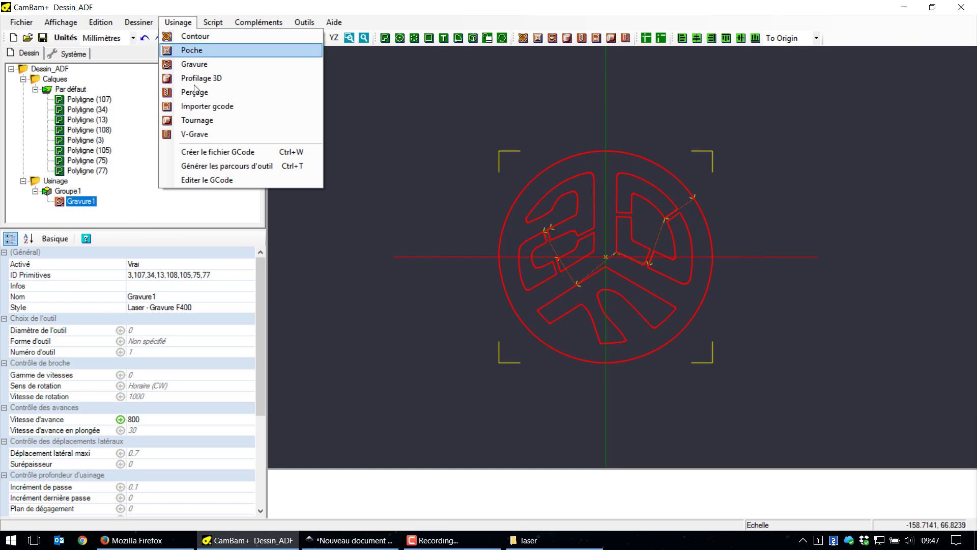
{"action": "left_click", "coordinate": [206, 152]}
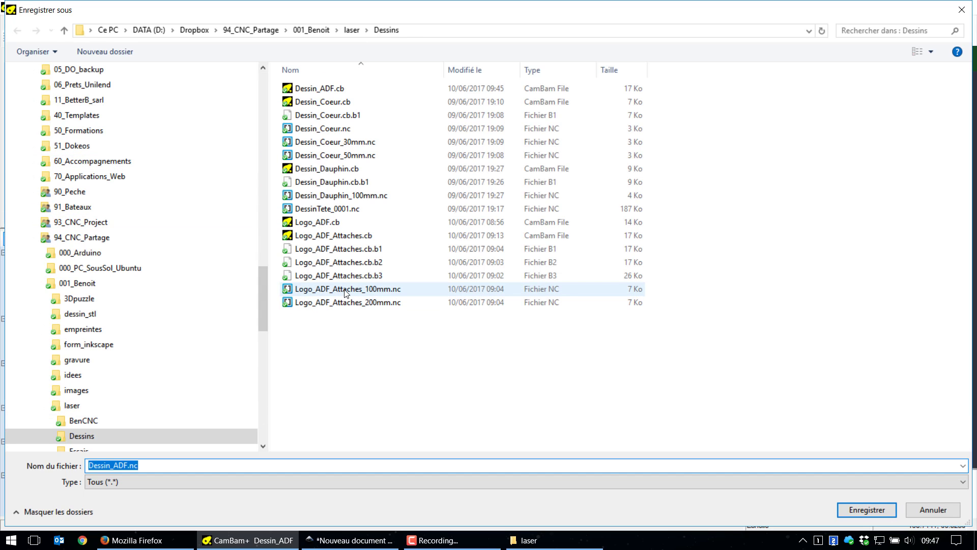
{"action": "double_click", "coordinate": [346, 288]}
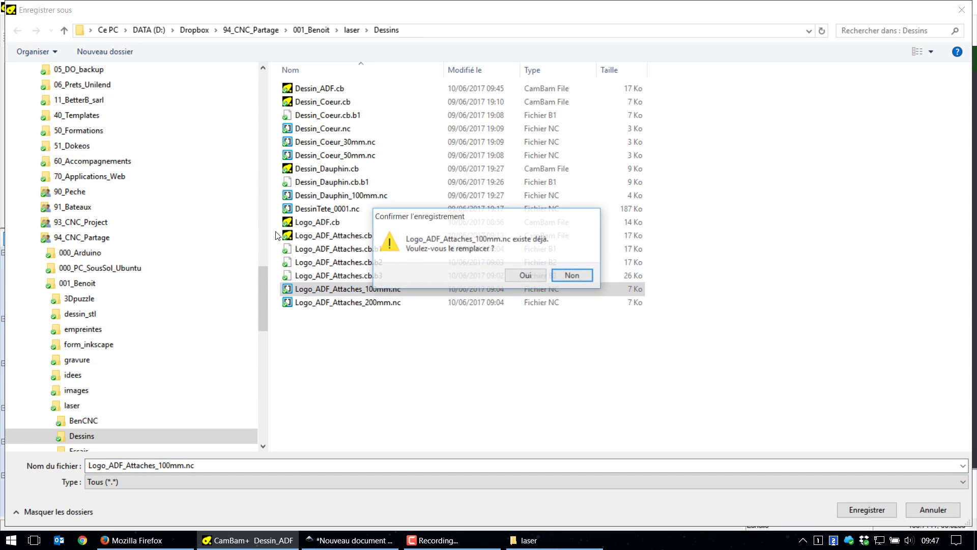
{"action": "left_click", "coordinate": [569, 276]}
{"action": "left_click", "coordinate": [324, 224]}
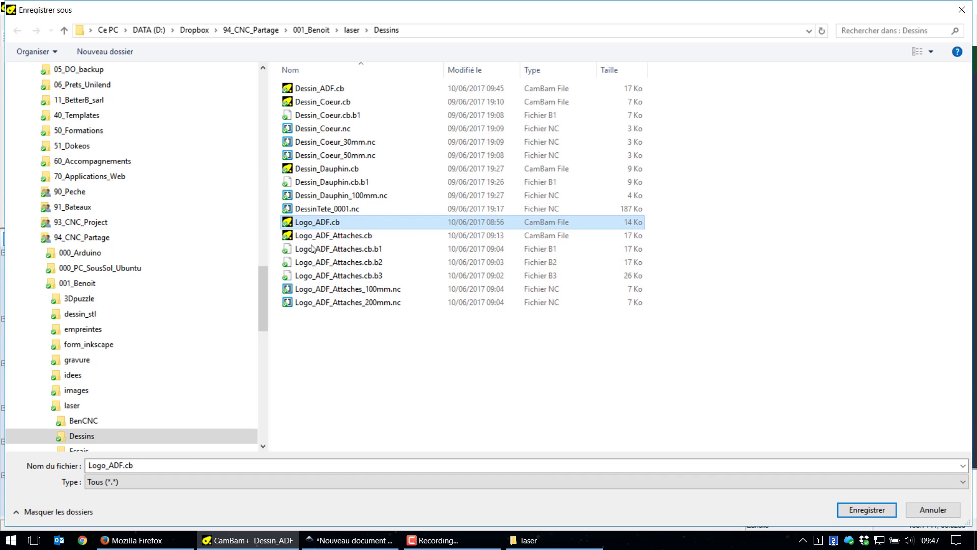
{"action": "left_click", "coordinate": [125, 466]}
{"action": "left_click", "coordinate": [123, 466]}
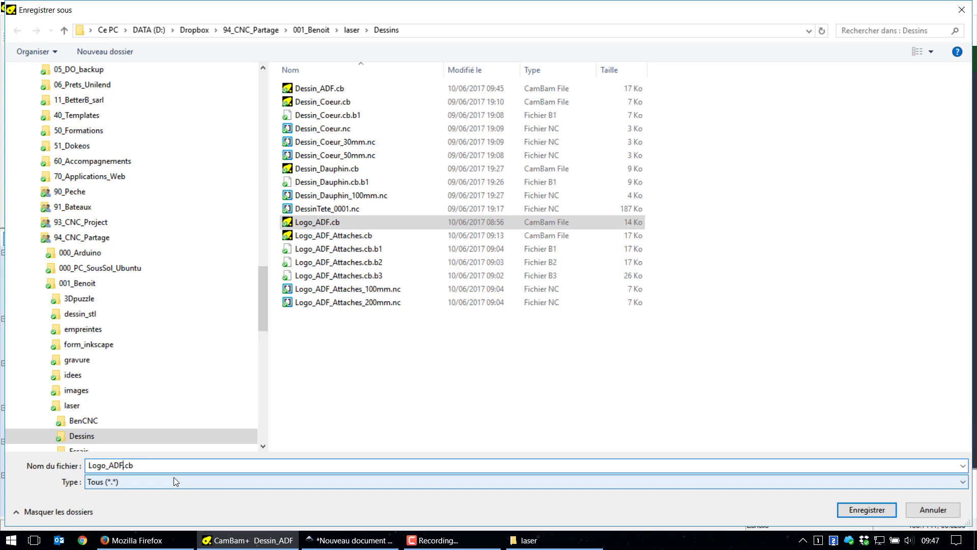
{"action": "type", "text": "_100mm"}
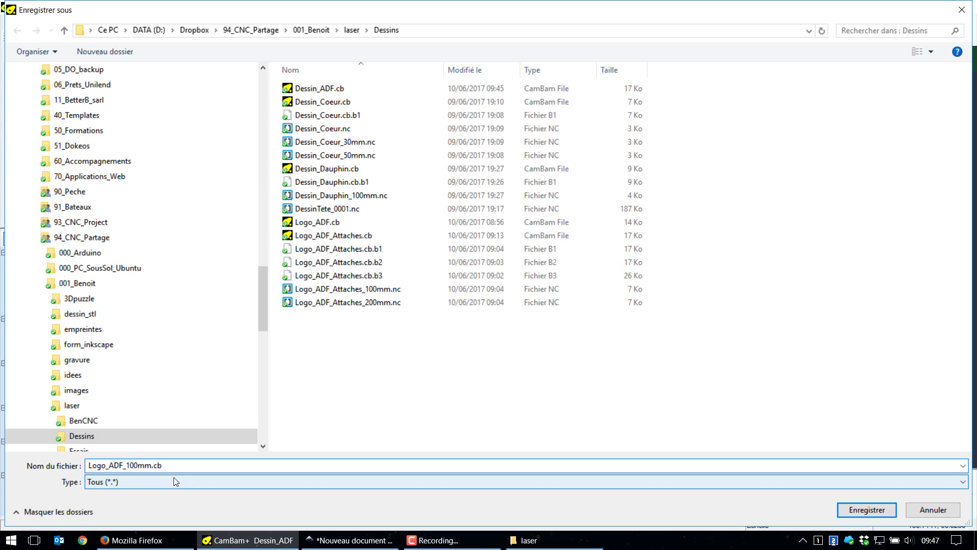
{"action": "key", "text": "Return"}
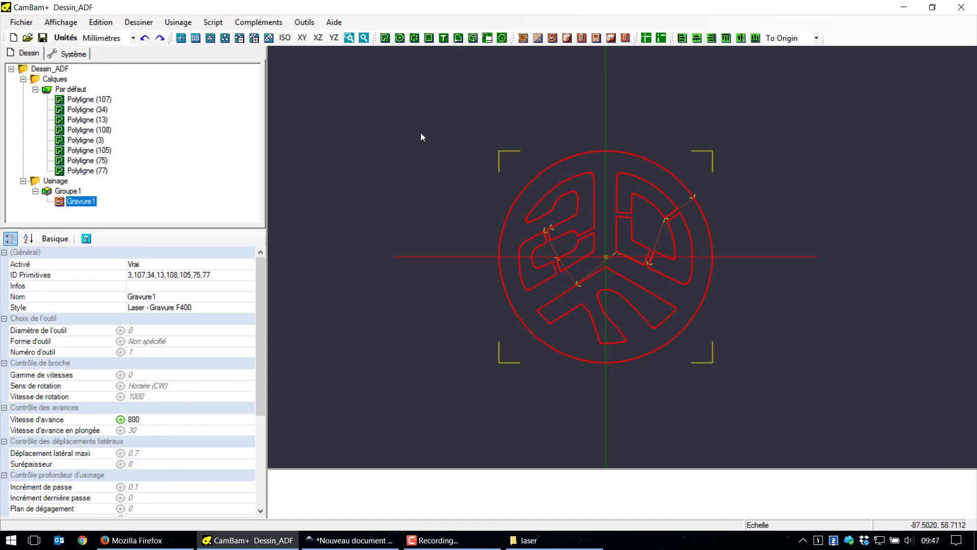
- Resize the logo proportionally to 200 mm in Y and regenerate the engraving toolpaths
{"action": "key", "text": "ctrl+r"}
{"action": "double_click", "coordinate": [363, 335]}
{"action": "type", "text": "200"}
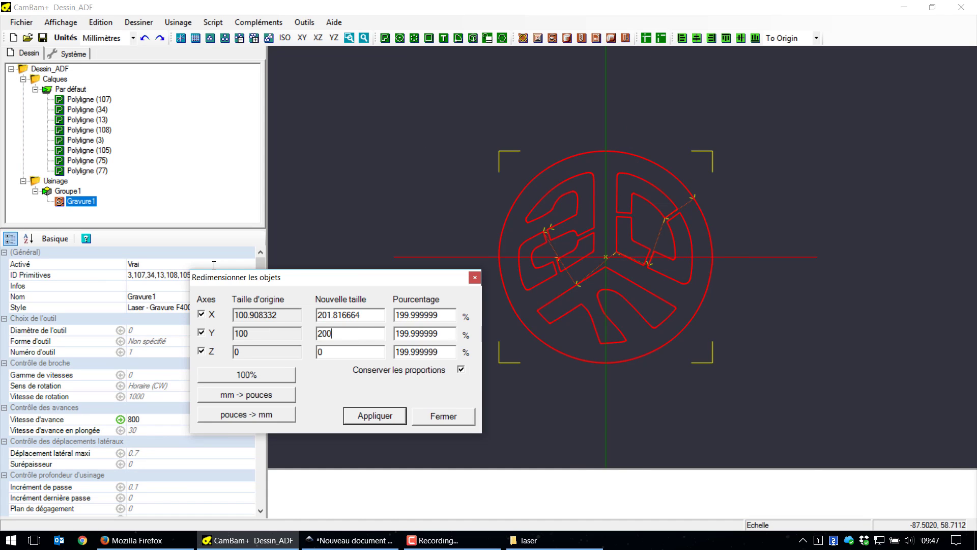
{"action": "key", "text": "Return"}
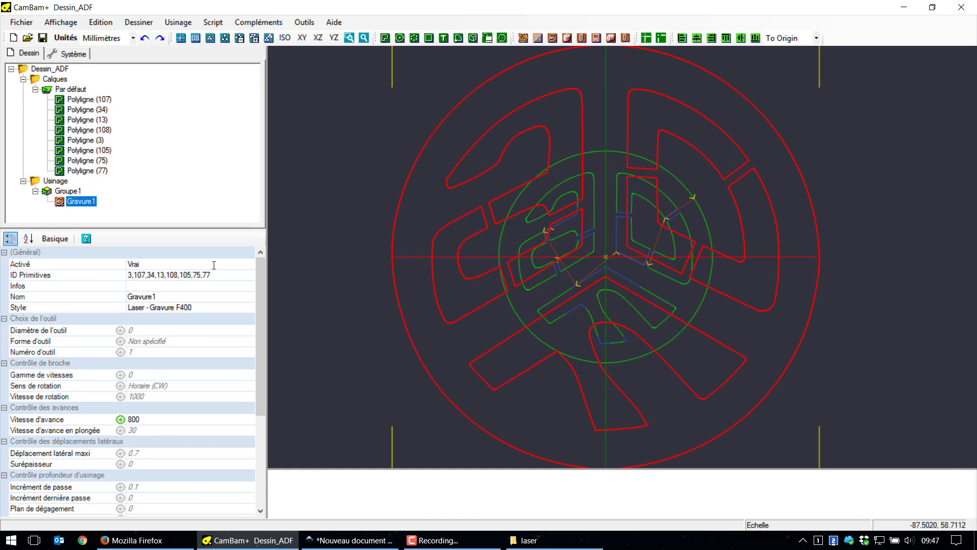
{"action": "right_click", "coordinate": [83, 202]}
{"action": "left_click", "coordinate": [110, 212]}
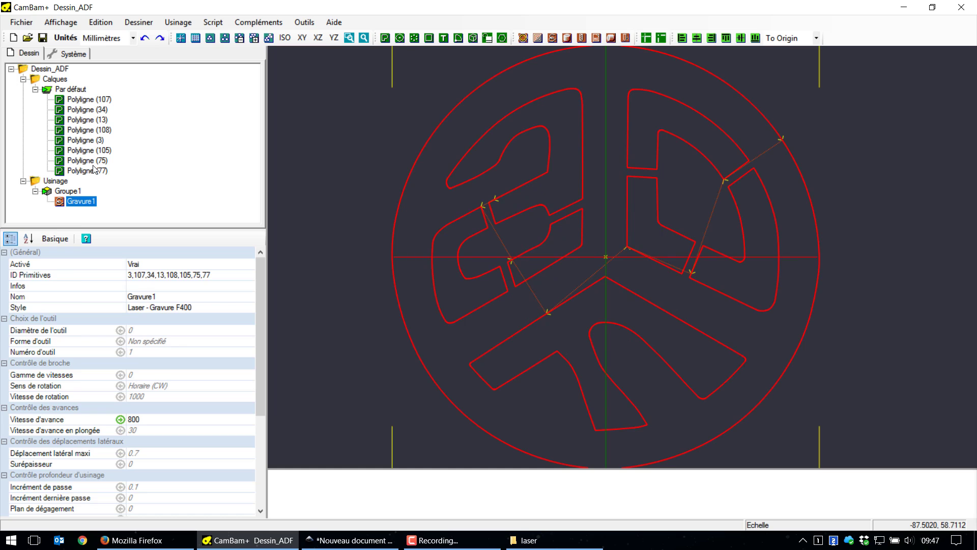
- Create the G-code file of the 200 mm logo as Logo_ADF_200mm.cb without overwriting the 100 mm file
{"action": "left_click", "coordinate": [178, 23]}
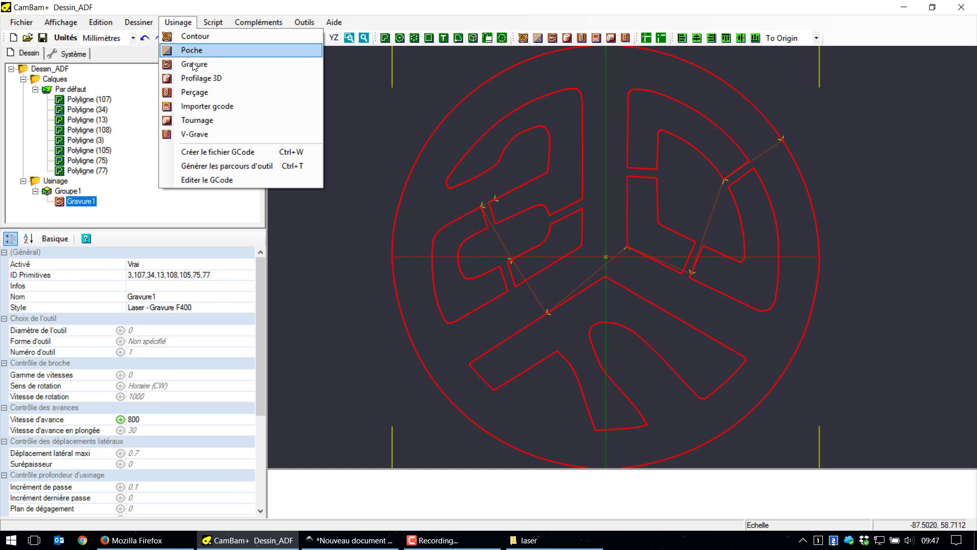
{"action": "left_click", "coordinate": [204, 156]}
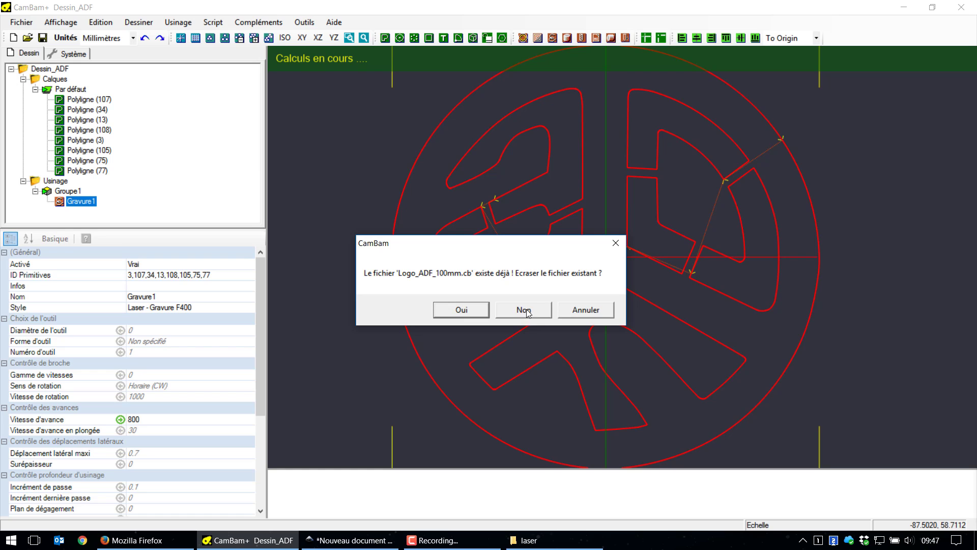
{"action": "left_click", "coordinate": [526, 310]}
{"action": "left_click", "coordinate": [330, 465]}
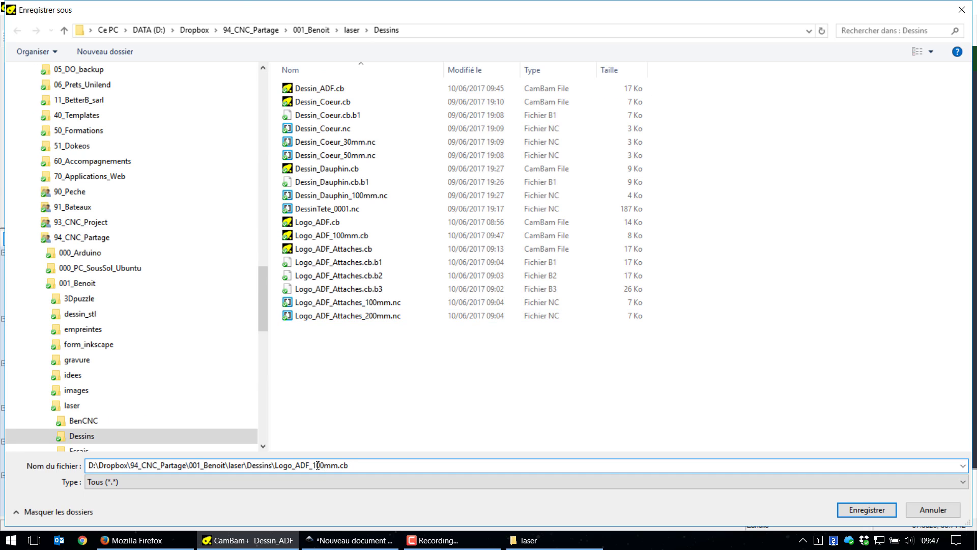
{"action": "type", "text": "2"}
{"action": "key", "text": "Return"}
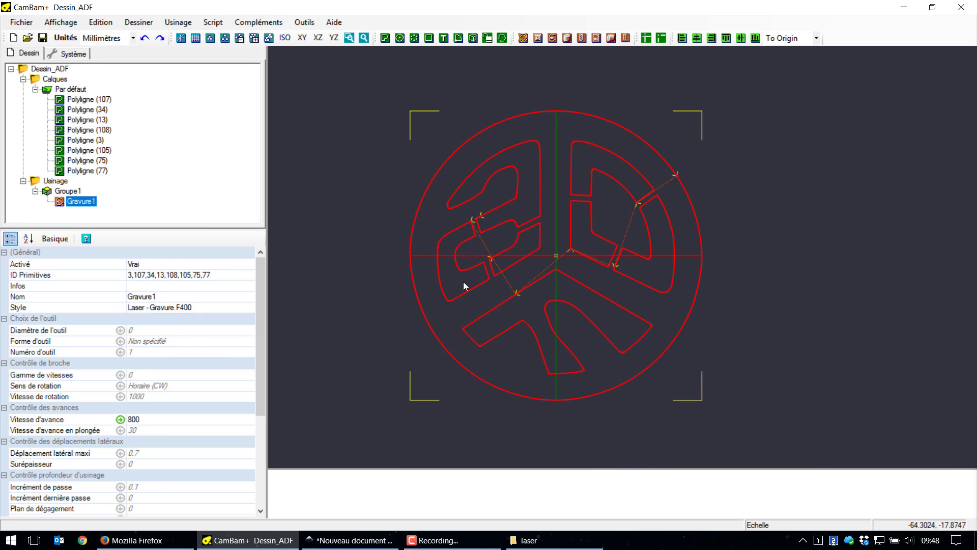
- Switch to Firefox and show the Google image results for asian dub foundation
{"action": "left_click", "coordinate": [148, 542]}
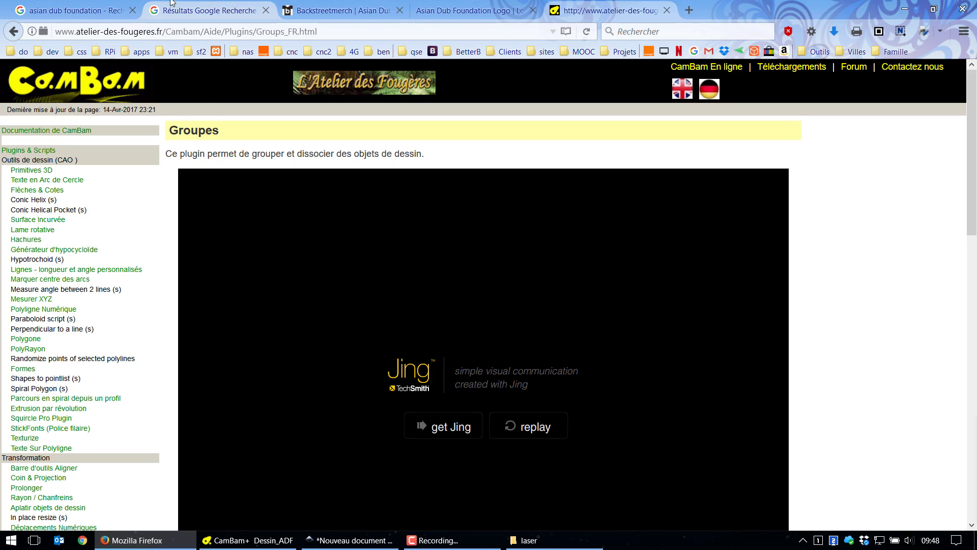
{"action": "left_click", "coordinate": [77, 10]}
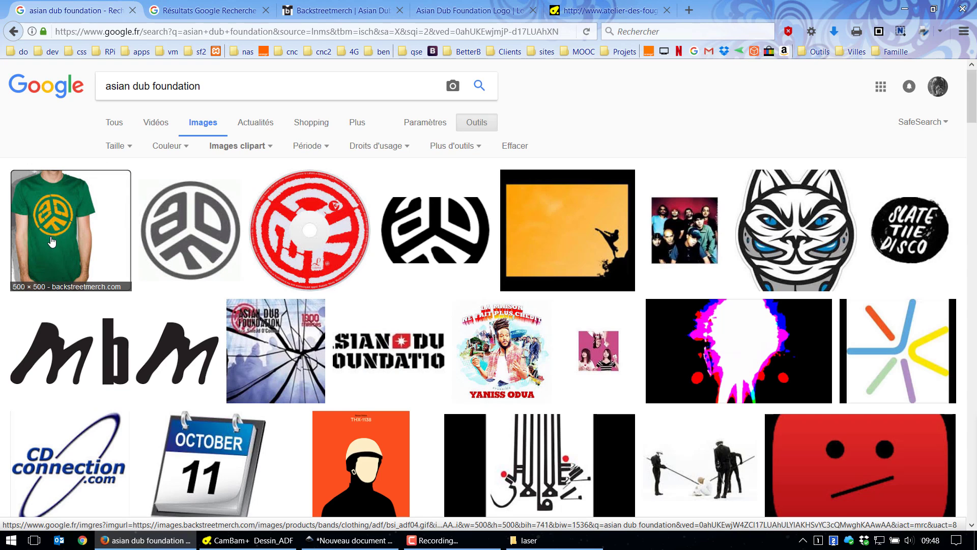
- View the green T-shirt image result, close the Backstreetmerch page and show the Asian Dub Foundation Logo page
{"action": "key", "text": "ctrl+Tab"}
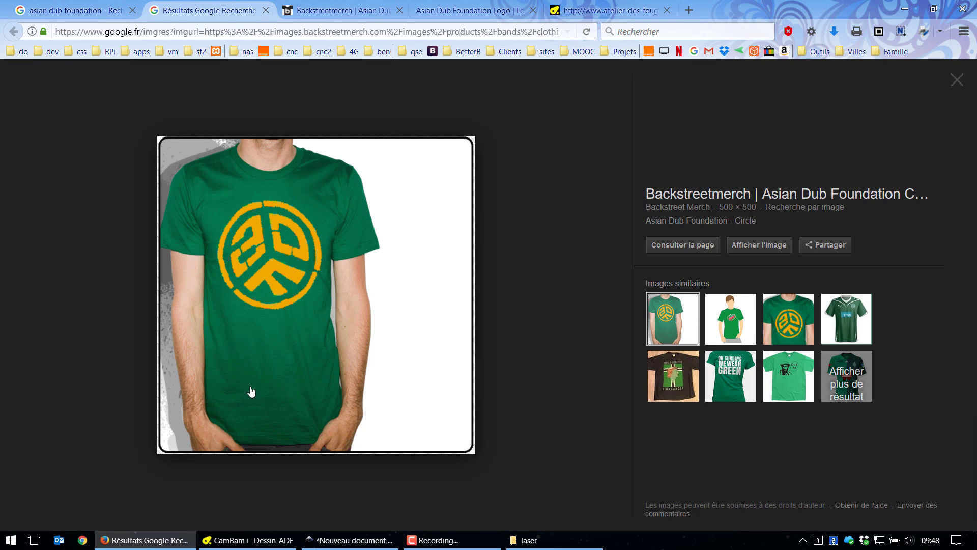
{"action": "left_click", "coordinate": [347, 8]}
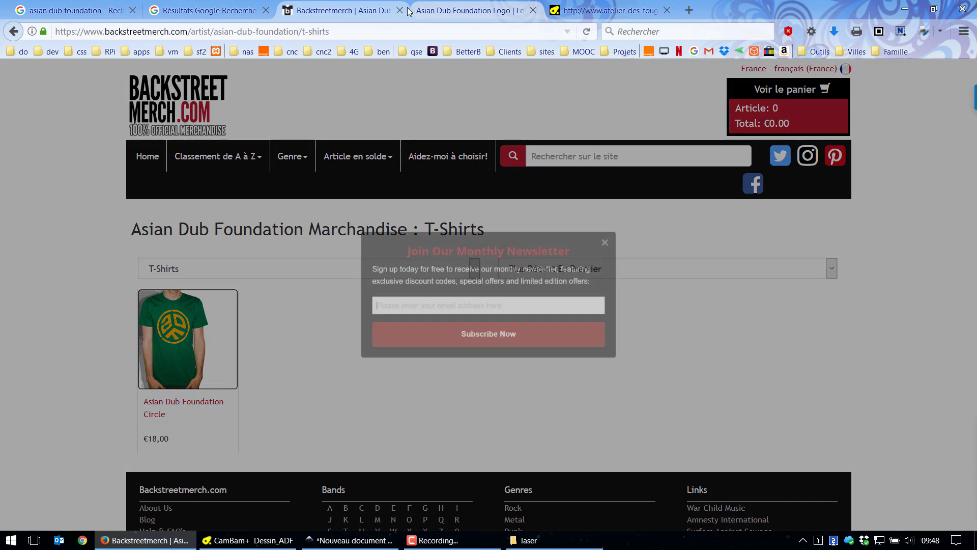
{"action": "left_click", "coordinate": [399, 10]}
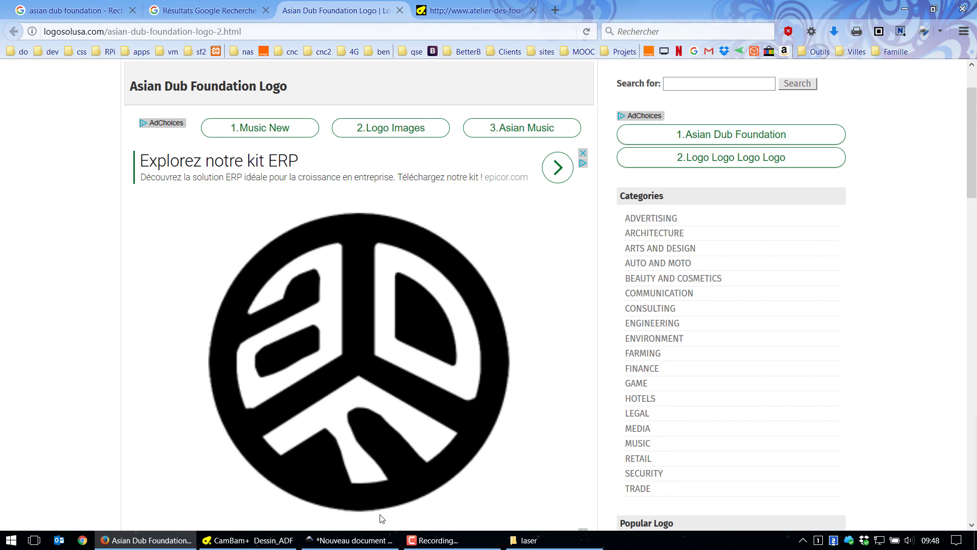
- Switch to Inkscape and look over the bitmap vectorization commands and the J Tech Photonics Laser Tool extension without running them
{"action": "left_click", "coordinate": [357, 540]}
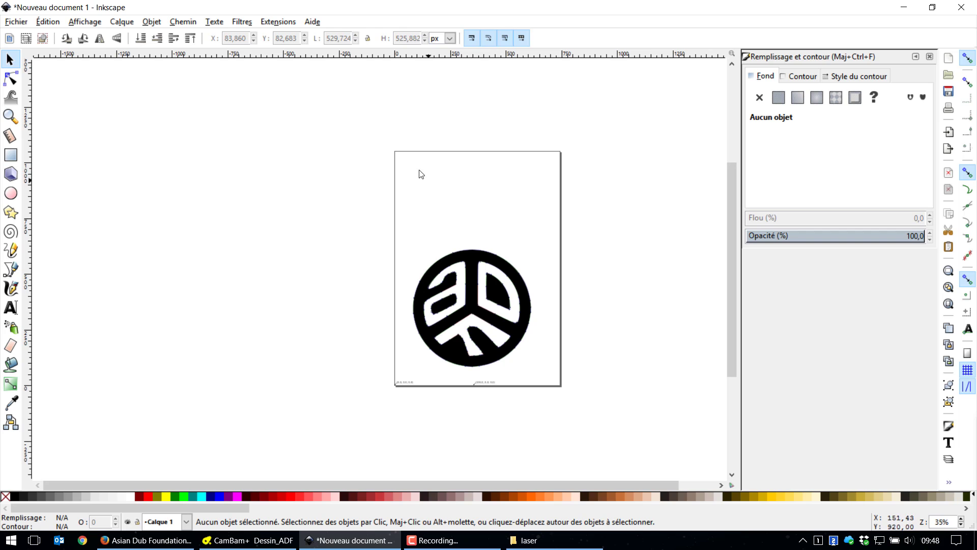
{"action": "left_click", "coordinate": [182, 22]}
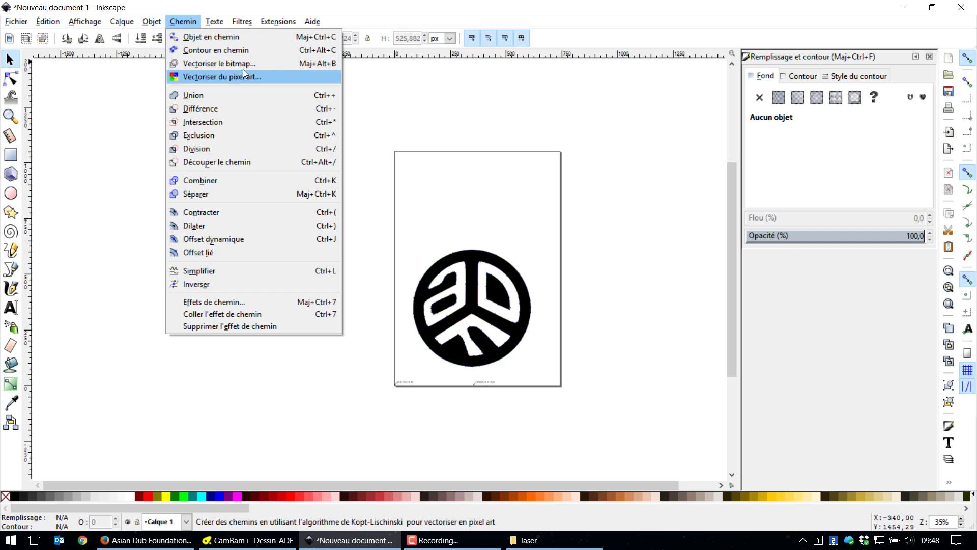
{"action": "left_click", "coordinate": [346, 112]}
{"action": "left_click", "coordinate": [285, 23]}
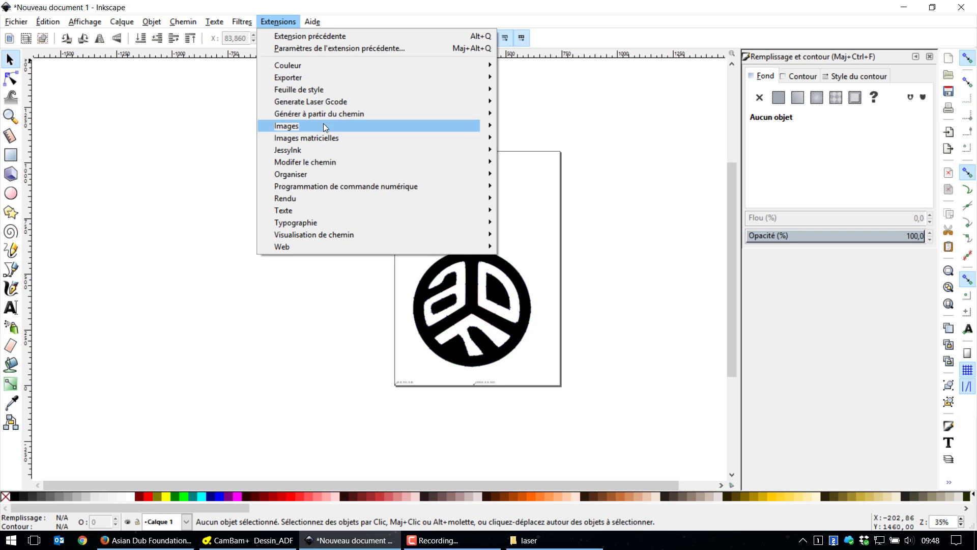
{"action": "mouse_move", "coordinate": [389, 103]}
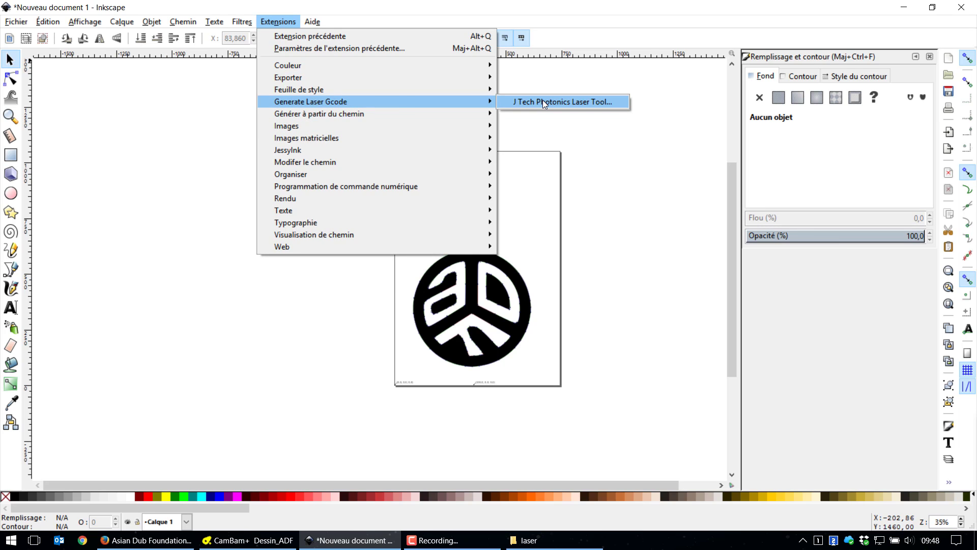
{"action": "left_click", "coordinate": [605, 303]}
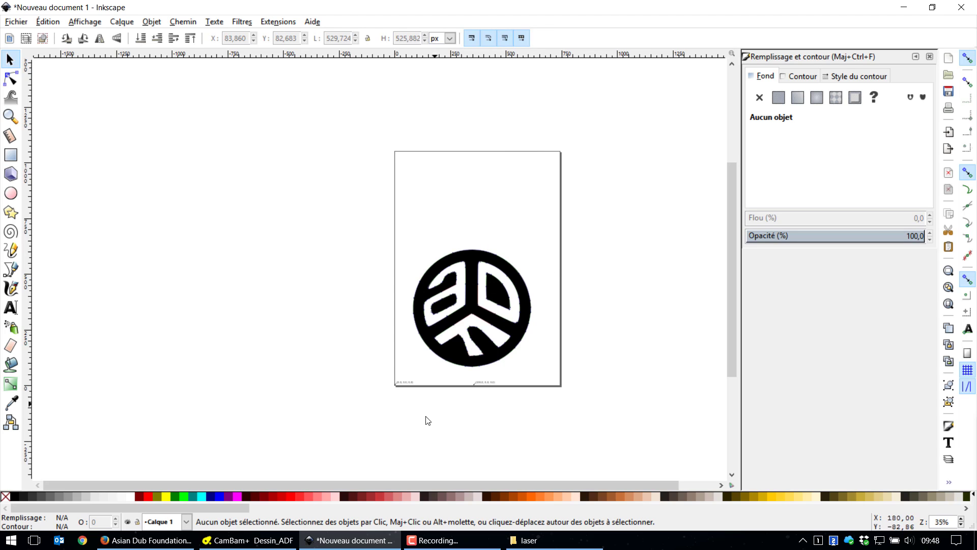
- Switch to CamBam and deselect the engraving operation to view the logo's toolpaths
{"action": "left_click", "coordinate": [247, 540]}
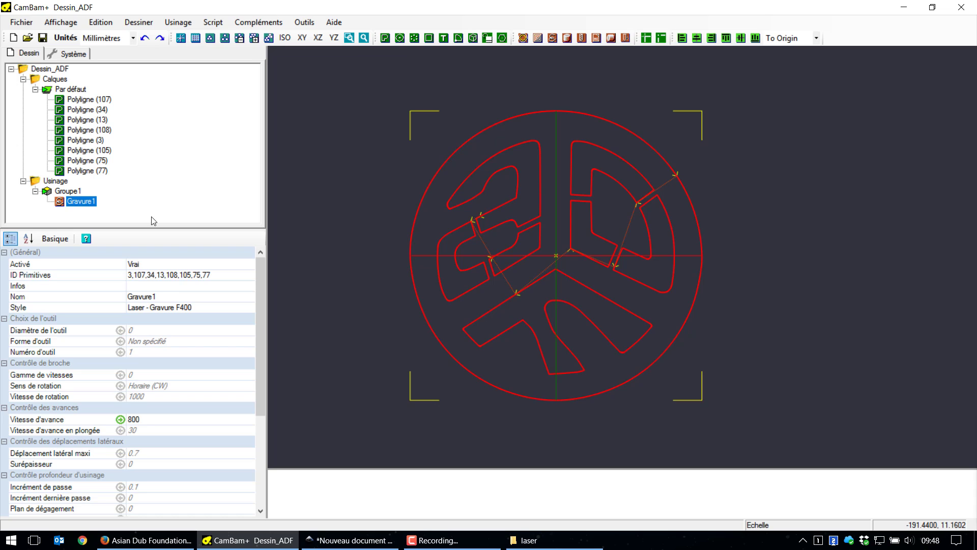
{"action": "left_click", "coordinate": [270, 185]}
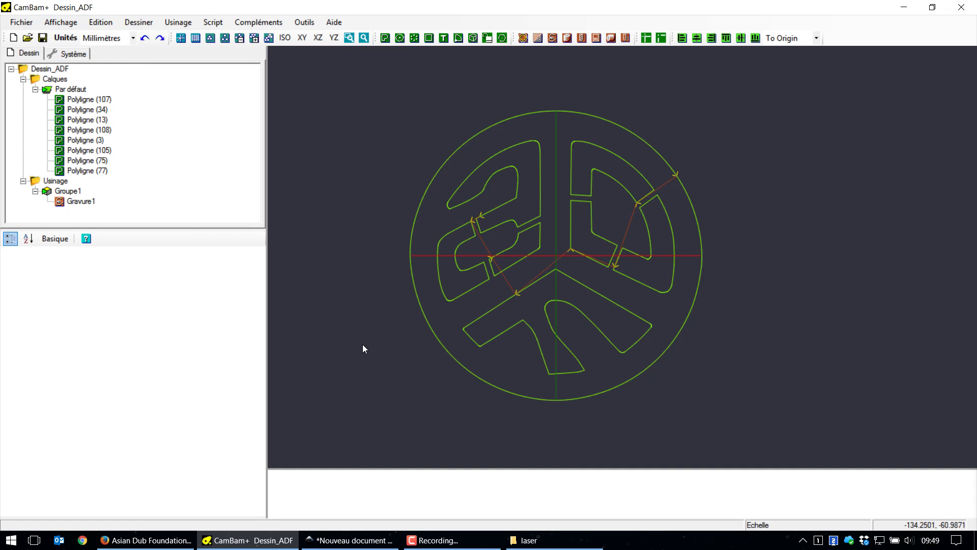
- Switch to Firefox and return to the Google image results for asian dub foundation
{"action": "left_click", "coordinate": [154, 541]}
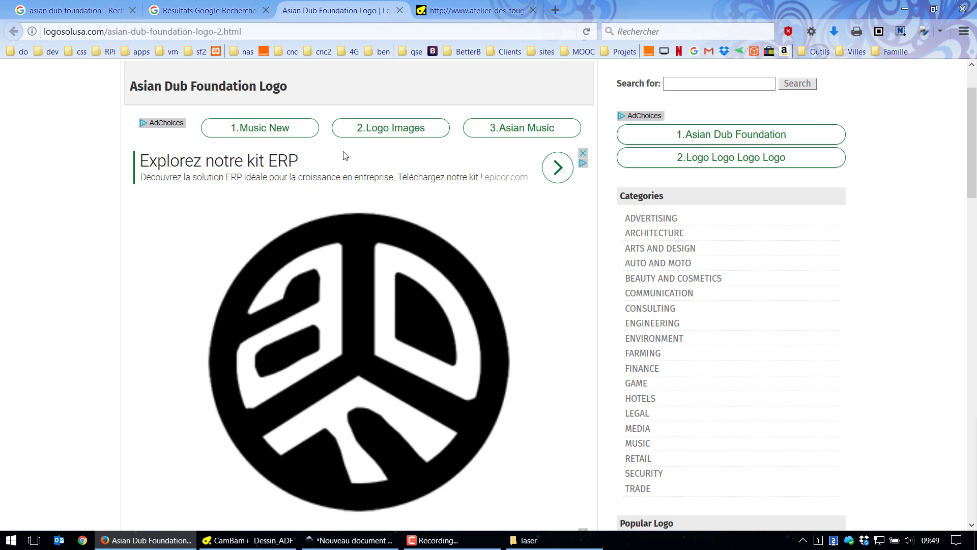
{"action": "left_click", "coordinate": [196, 9]}
{"action": "left_click", "coordinate": [85, 9]}
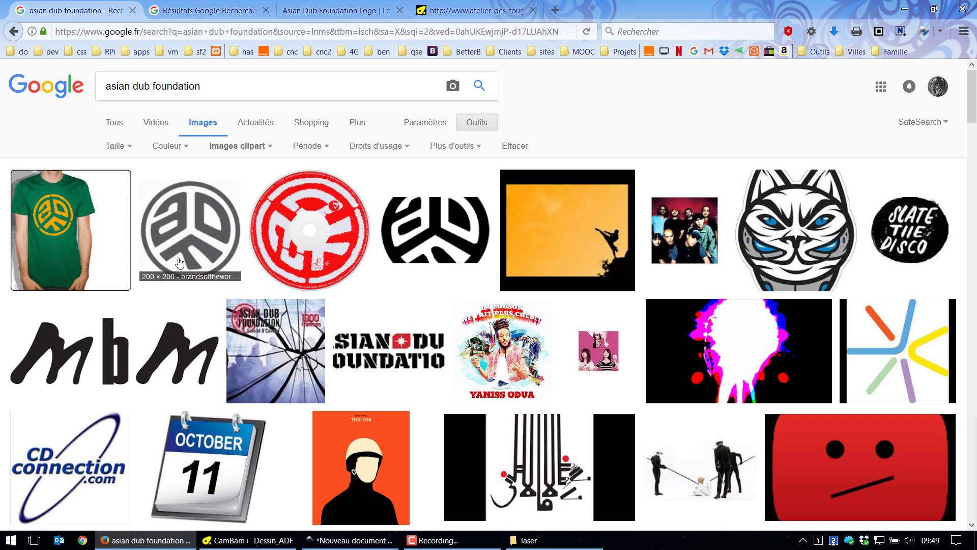
- Switch to File Explorer, open the images folder within 94_CNC_Partage and look through its source pictures
{"action": "left_click", "coordinate": [534, 543]}
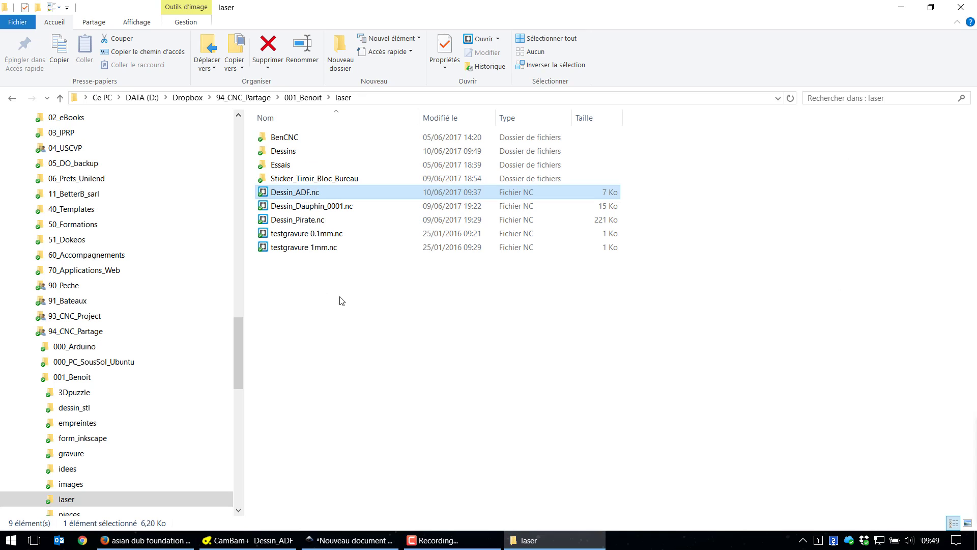
{"action": "left_click", "coordinate": [66, 487]}
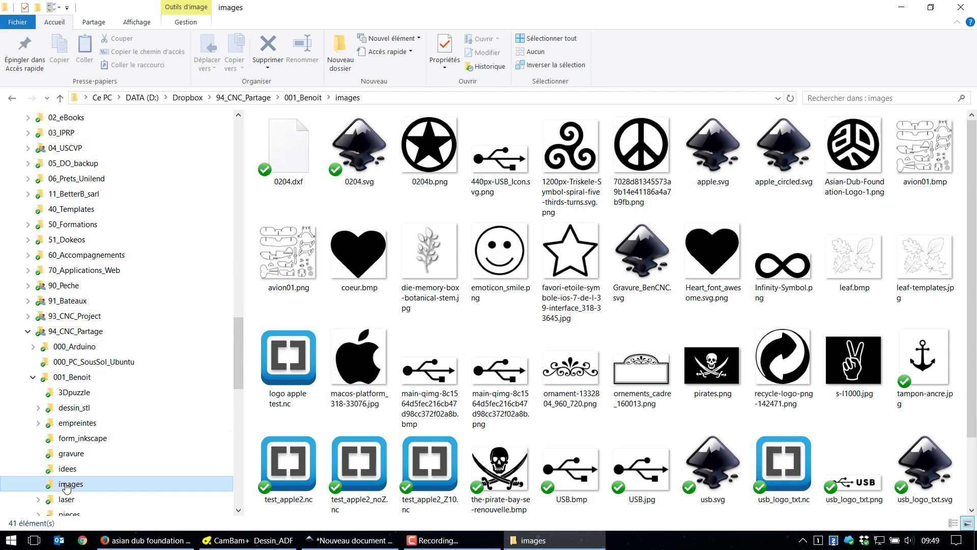
{"action": "scroll", "coordinate": [523, 314], "scroll_direction": "down", "scroll_amount": 2}
{"action": "scroll", "coordinate": [523, 314], "scroll_direction": "up", "scroll_amount": 2}
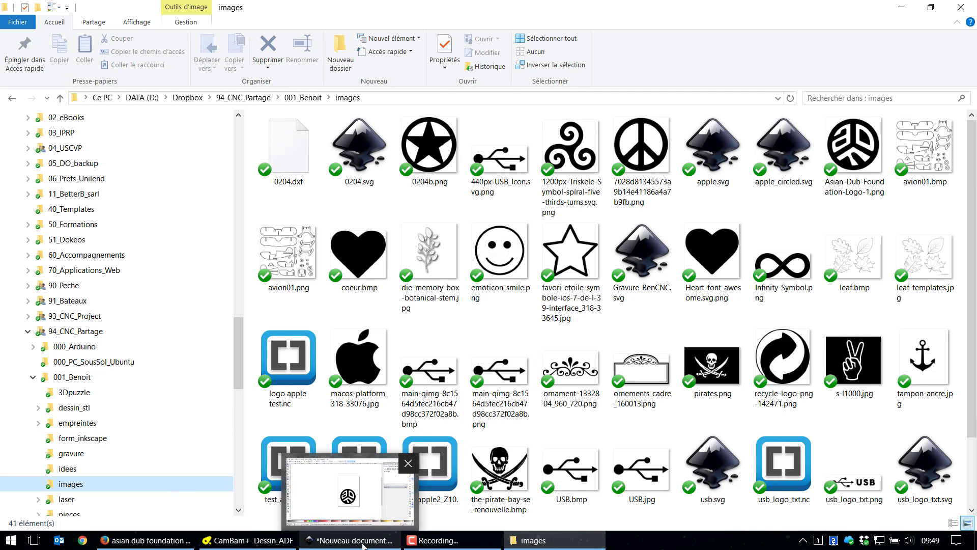
- Switch back to CamBam to show the finished Dessin_ADF drawing
{"action": "left_click", "coordinate": [248, 543]}
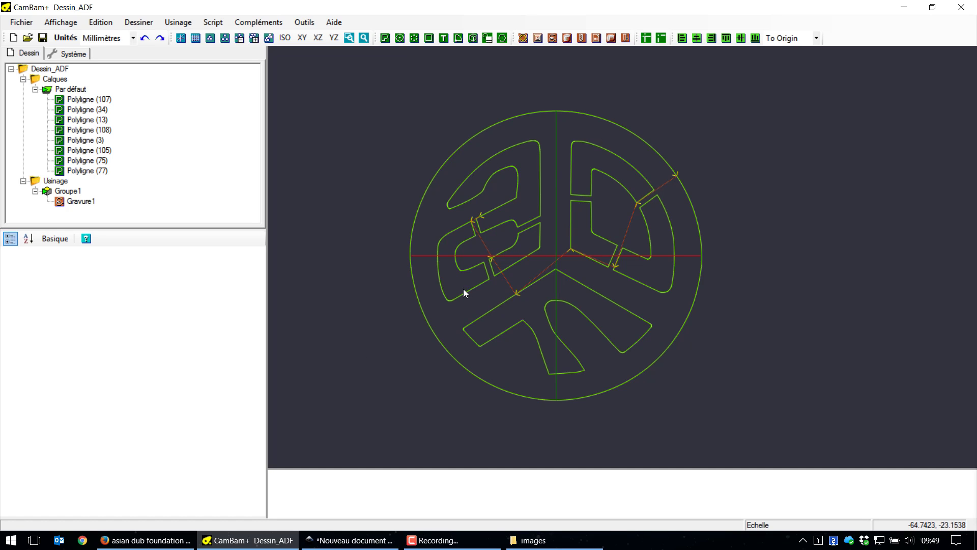
{"action": "left_click", "coordinate": [451, 542]}
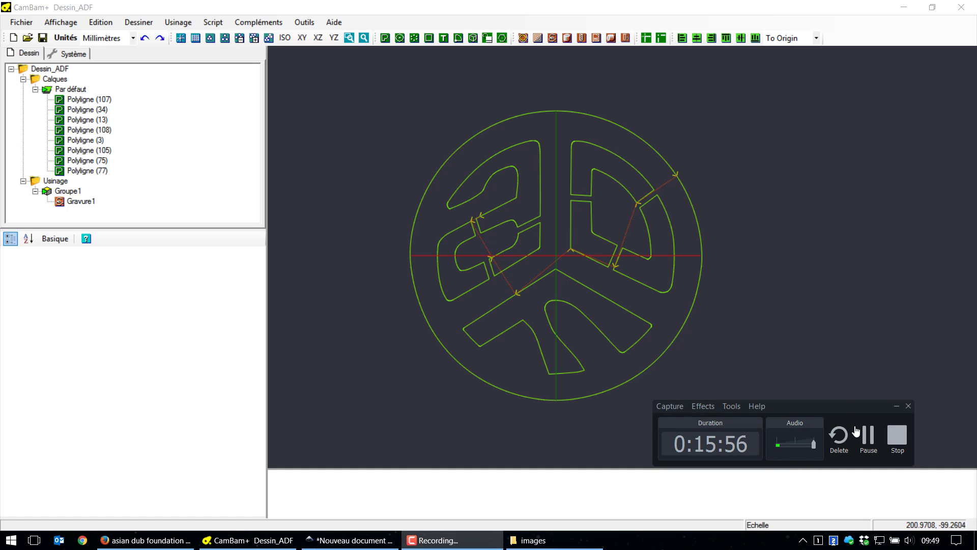